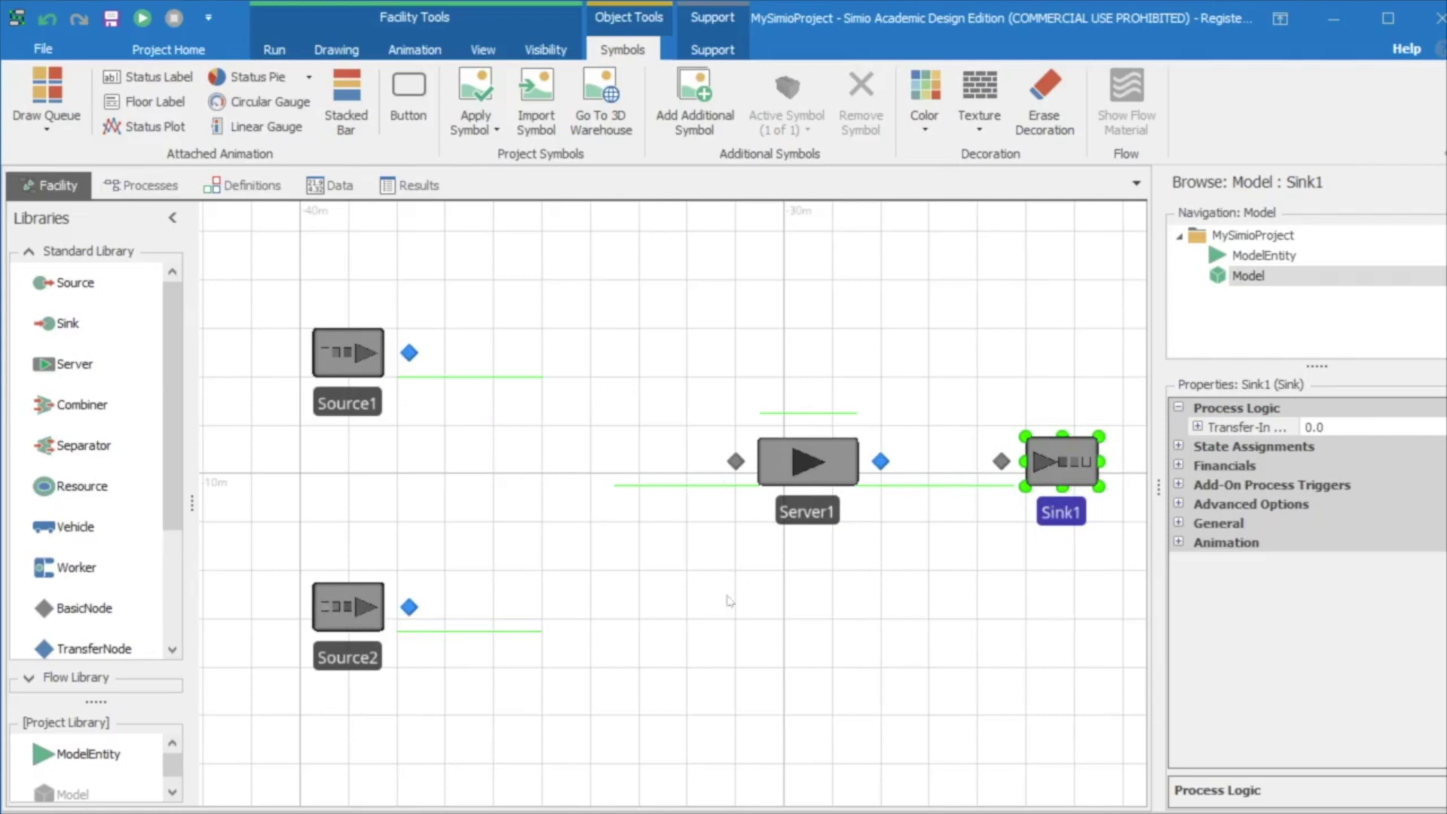
- Place one ModelEntity above Source1 and another below Source2, and rename the upper one Box1
left_click_drag(90, 754, 356, 259)
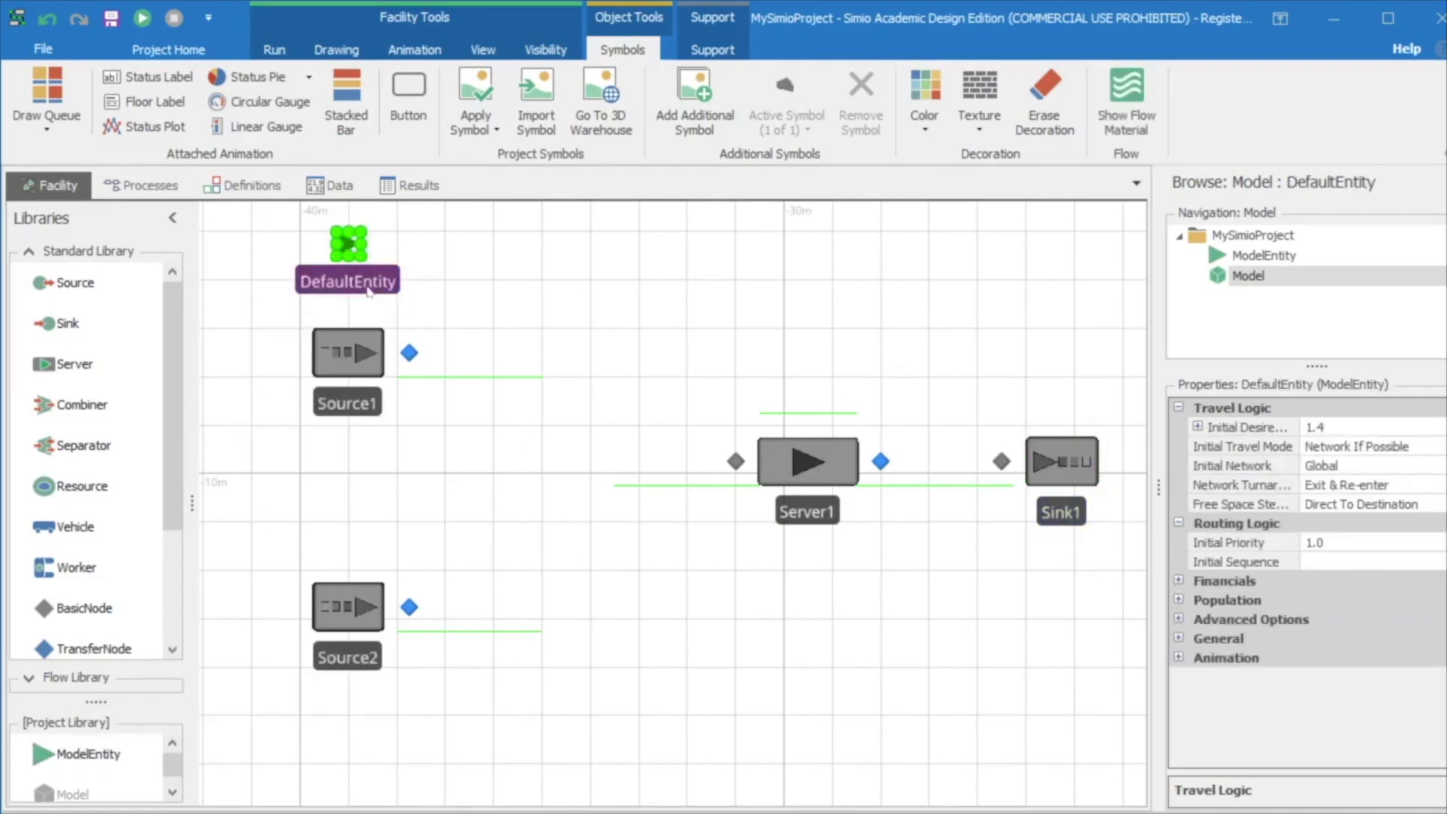
left_click_drag(100, 758, 336, 703)
left_click(364, 285)
left_click(365, 285)
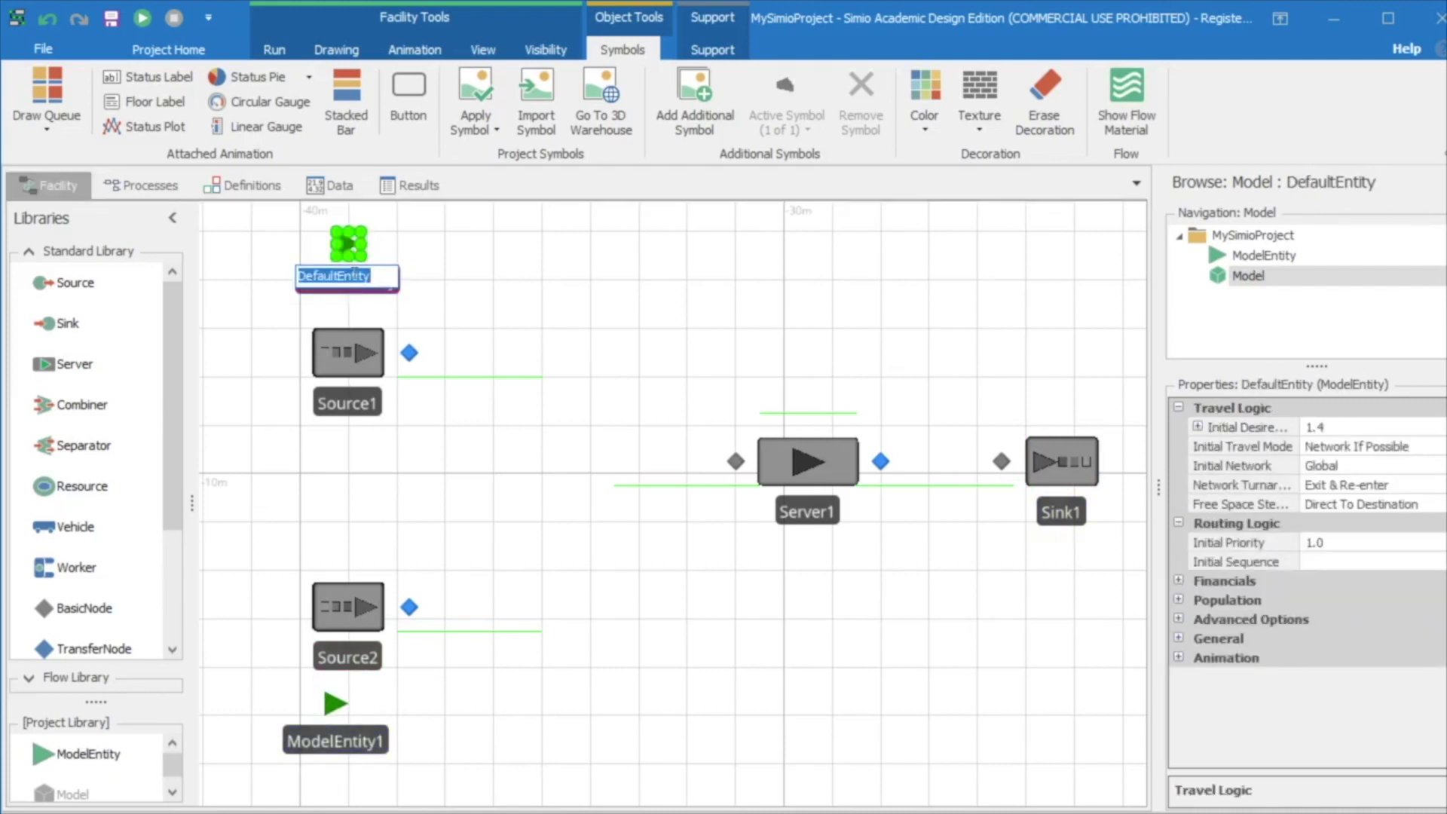
type("Box 1")
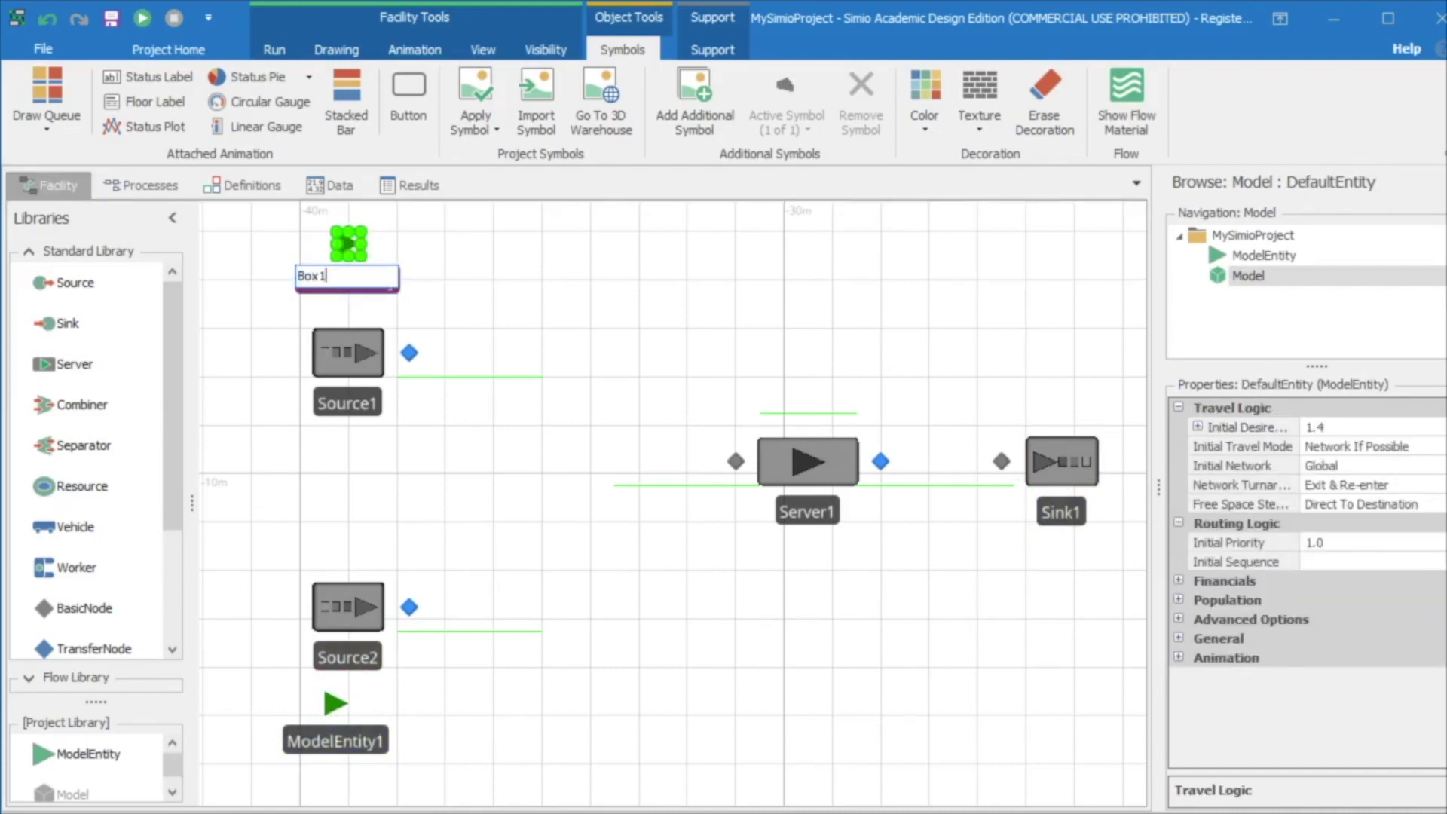
left_click(448, 287)
- Rename the entity below Source2 as Box2
left_click(337, 742)
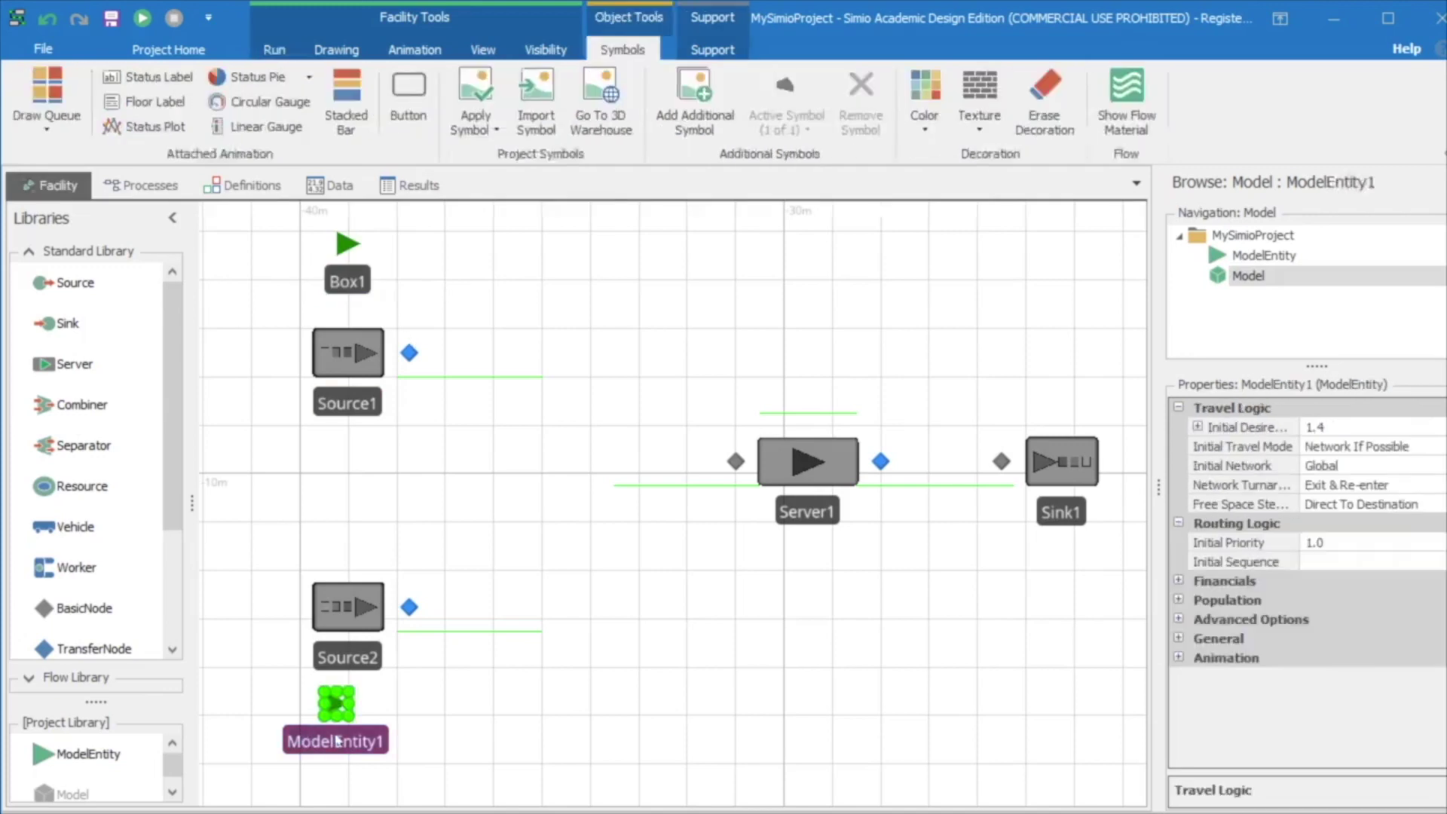
left_click(337, 743)
type("Box2")
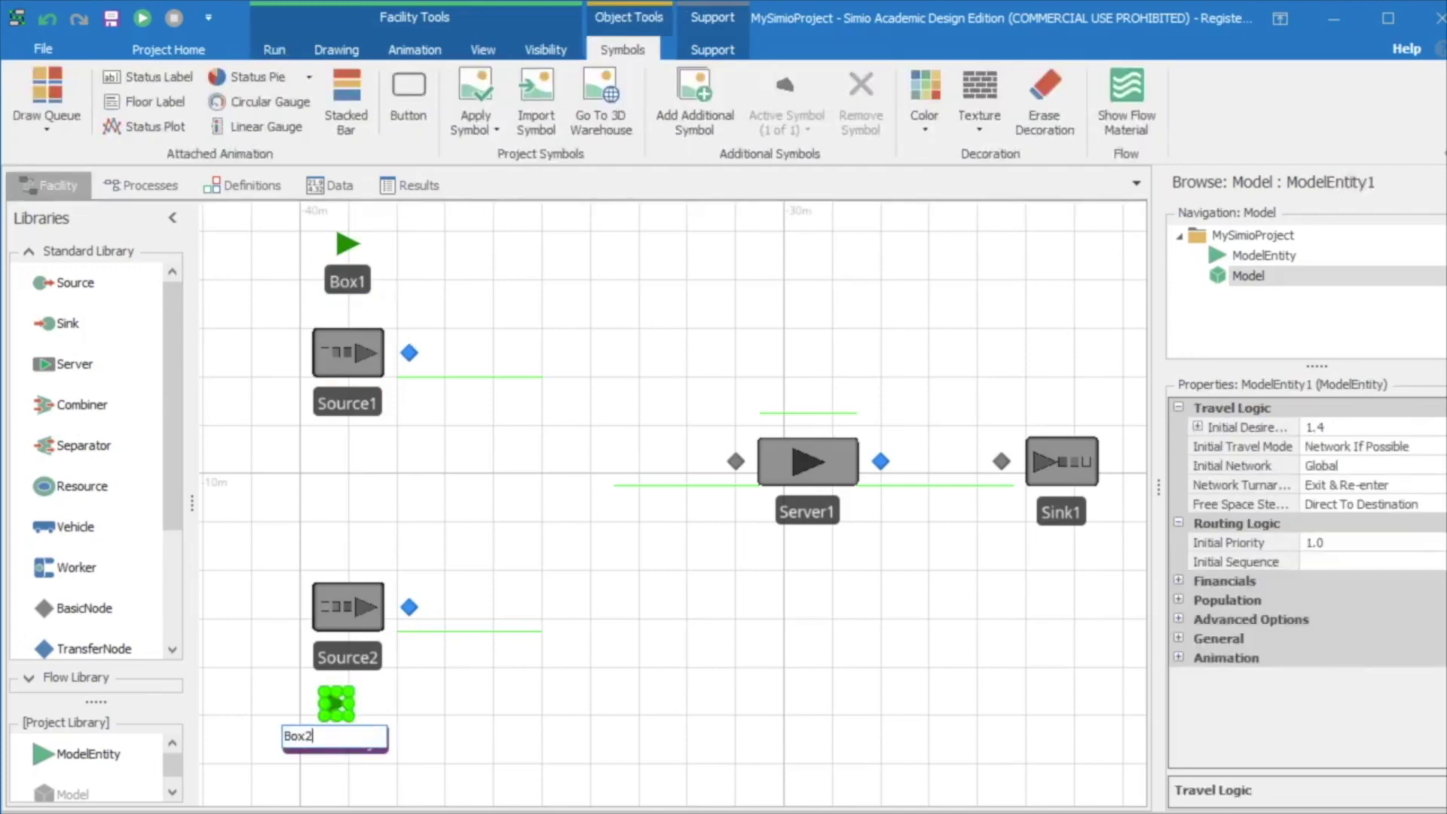
left_click(483, 391)
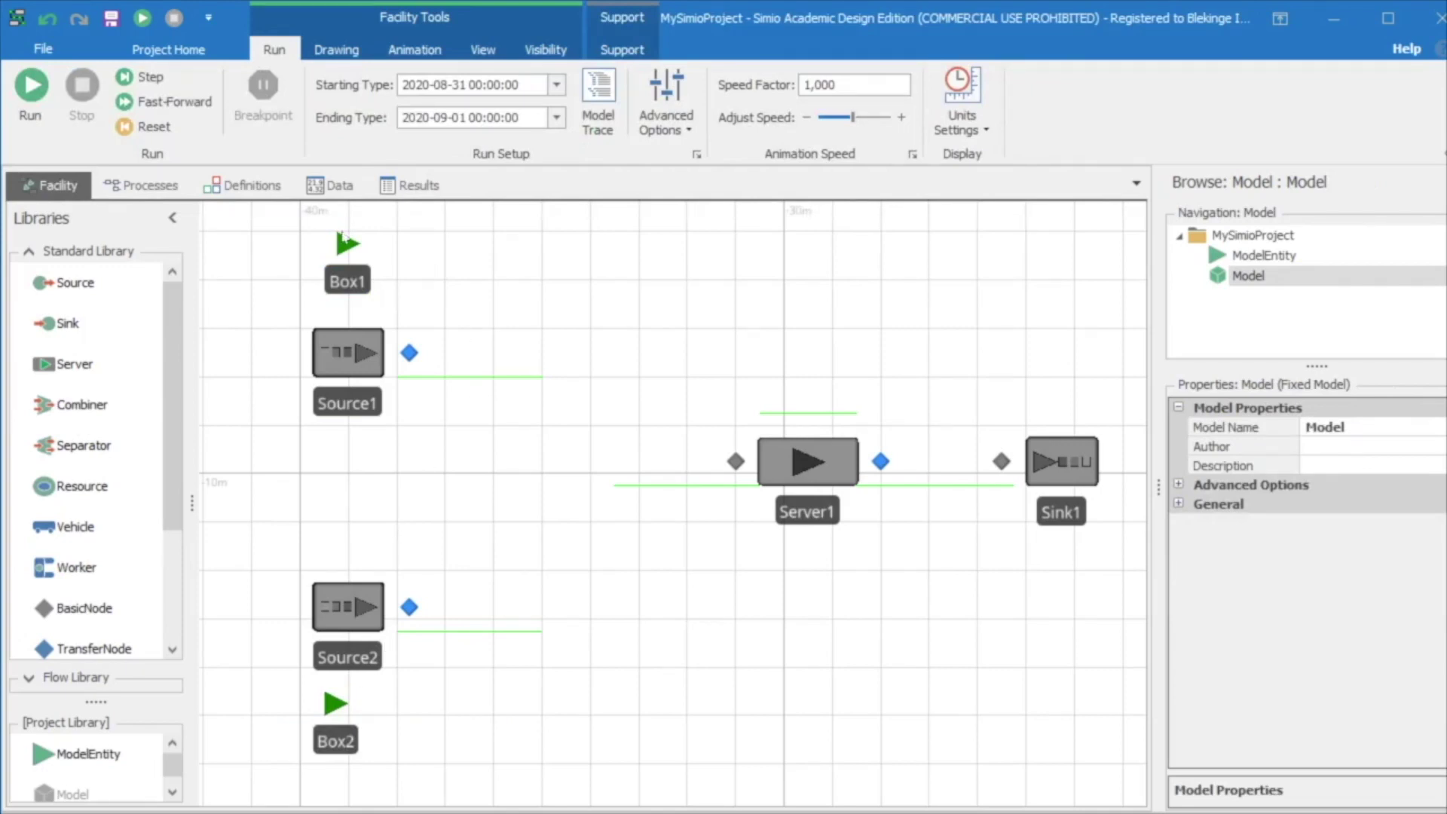
- Apply the Box1 symbol from the Containers library to the Box1 entity
left_click(345, 240)
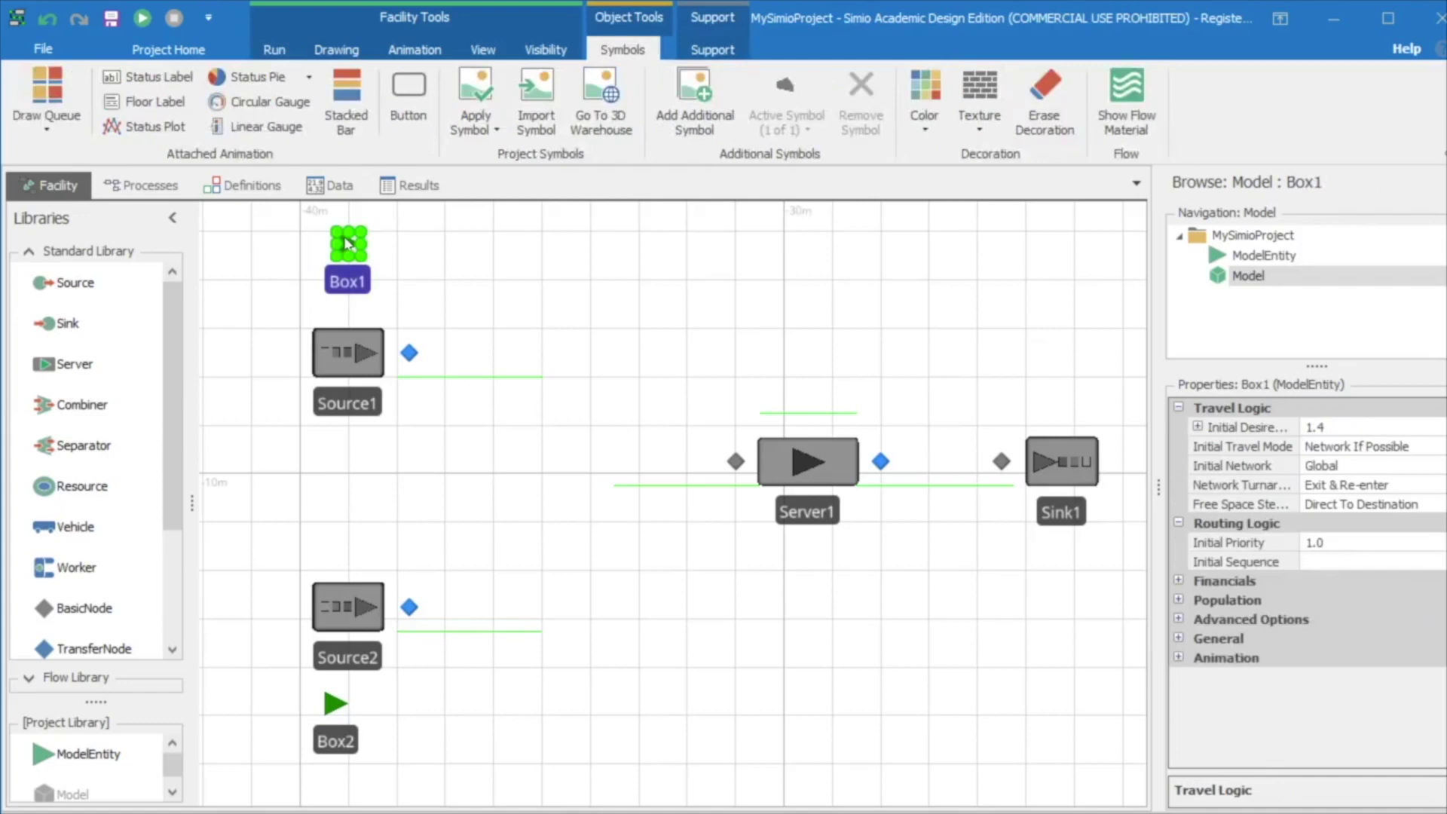
left_click(492, 130)
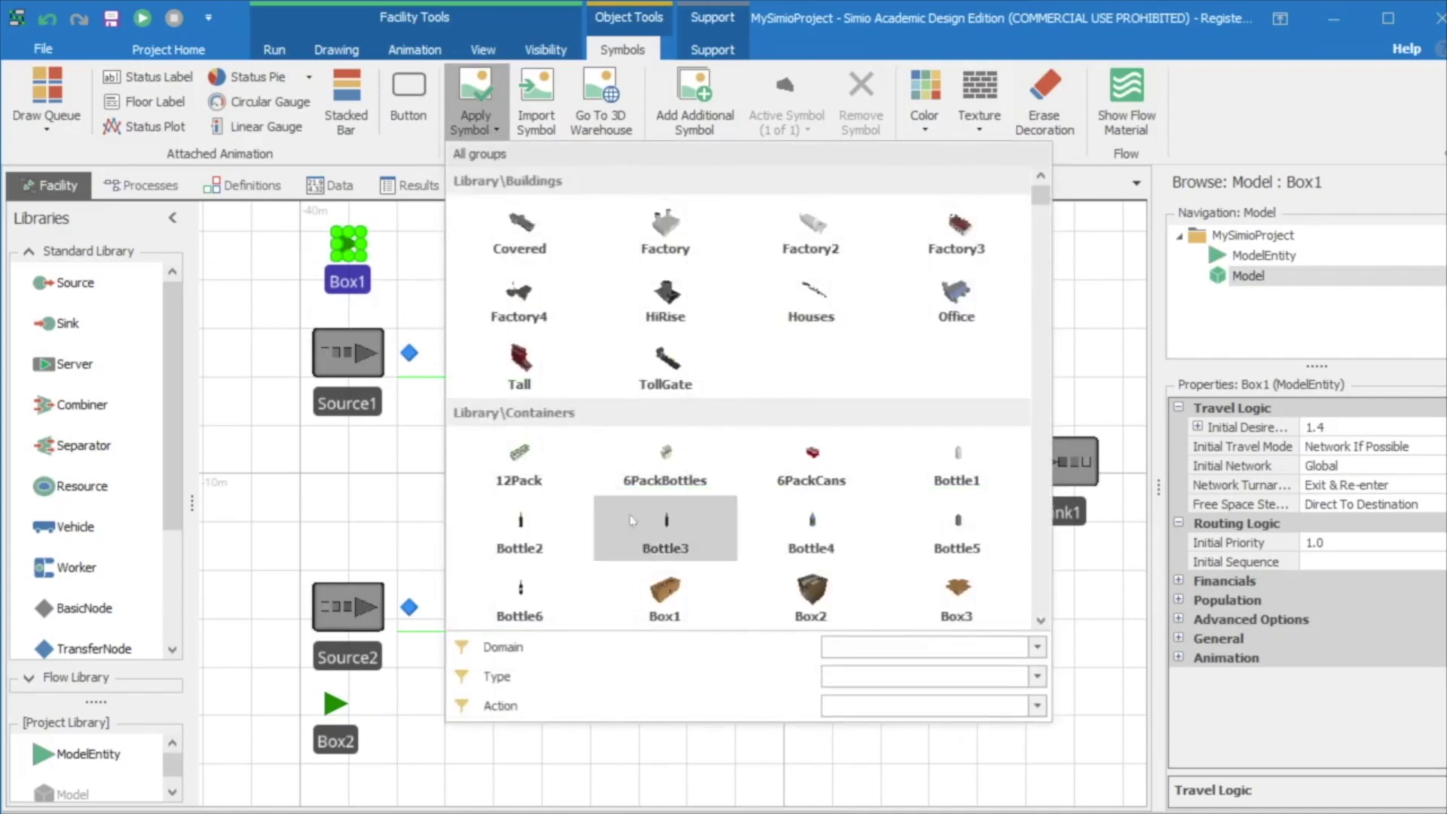
mouse_move(675, 599)
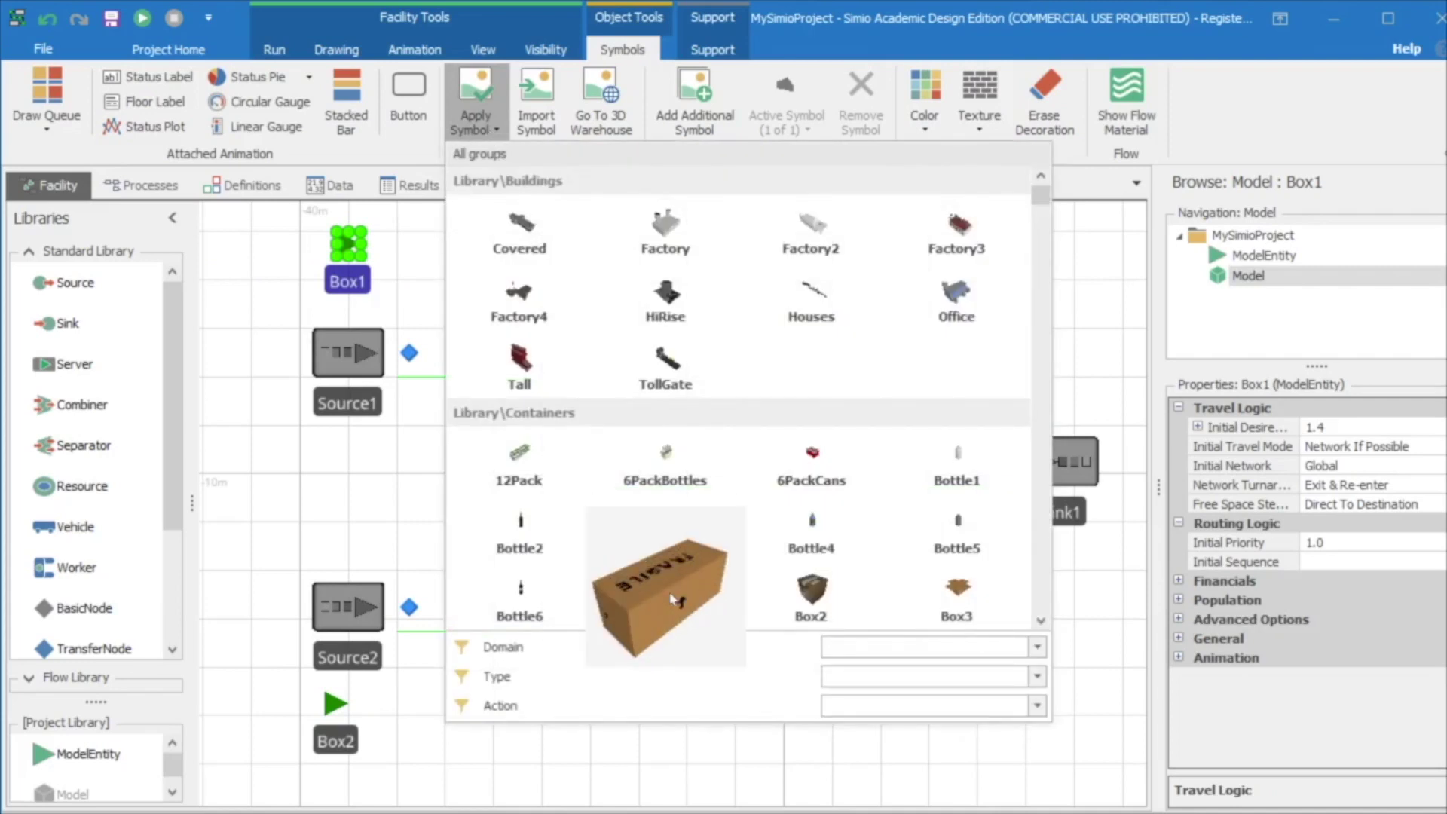
left_click(675, 600)
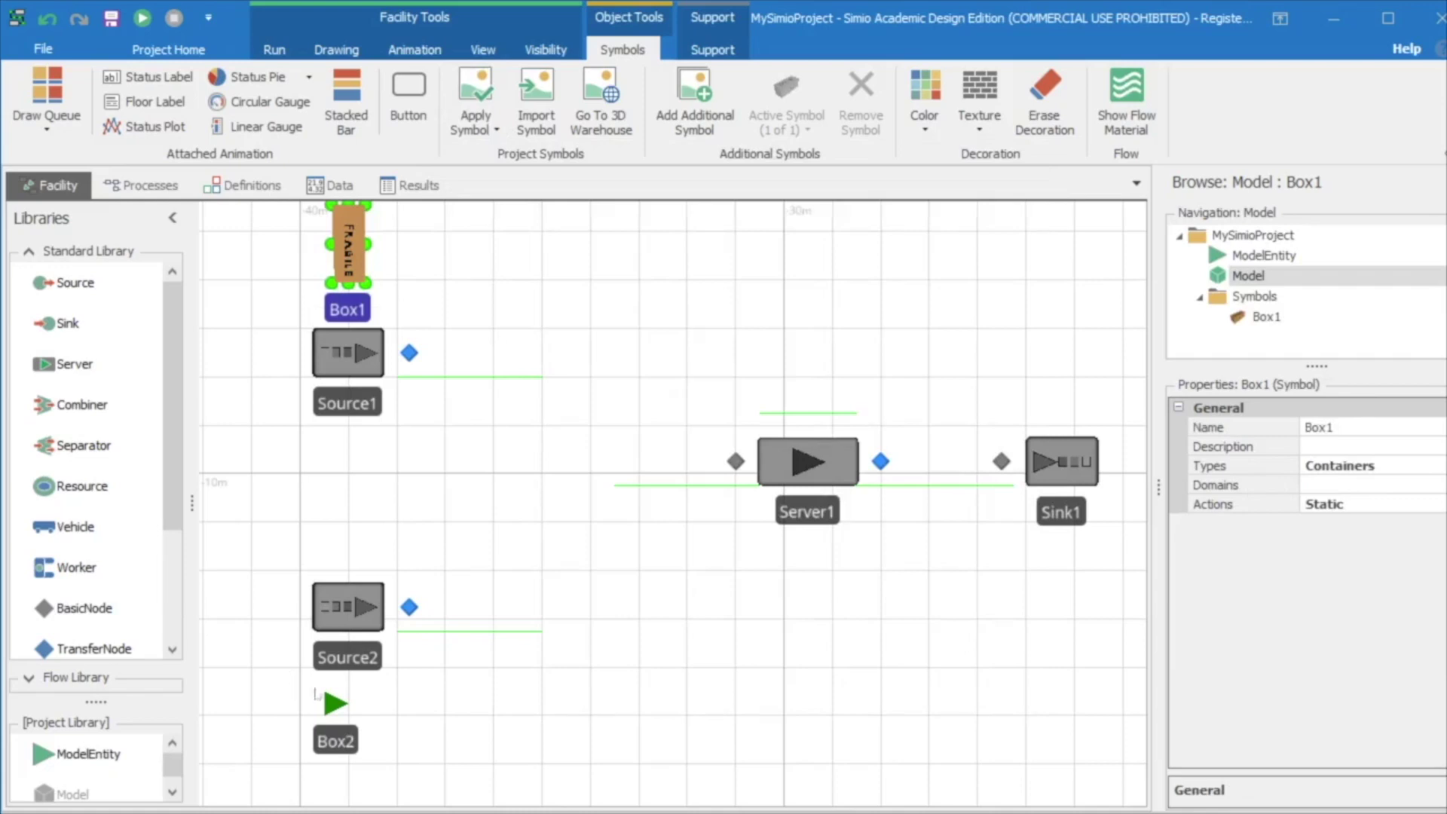
- Apply the Box2 symbol from the Containers library to the Box2 entity
left_click(336, 707)
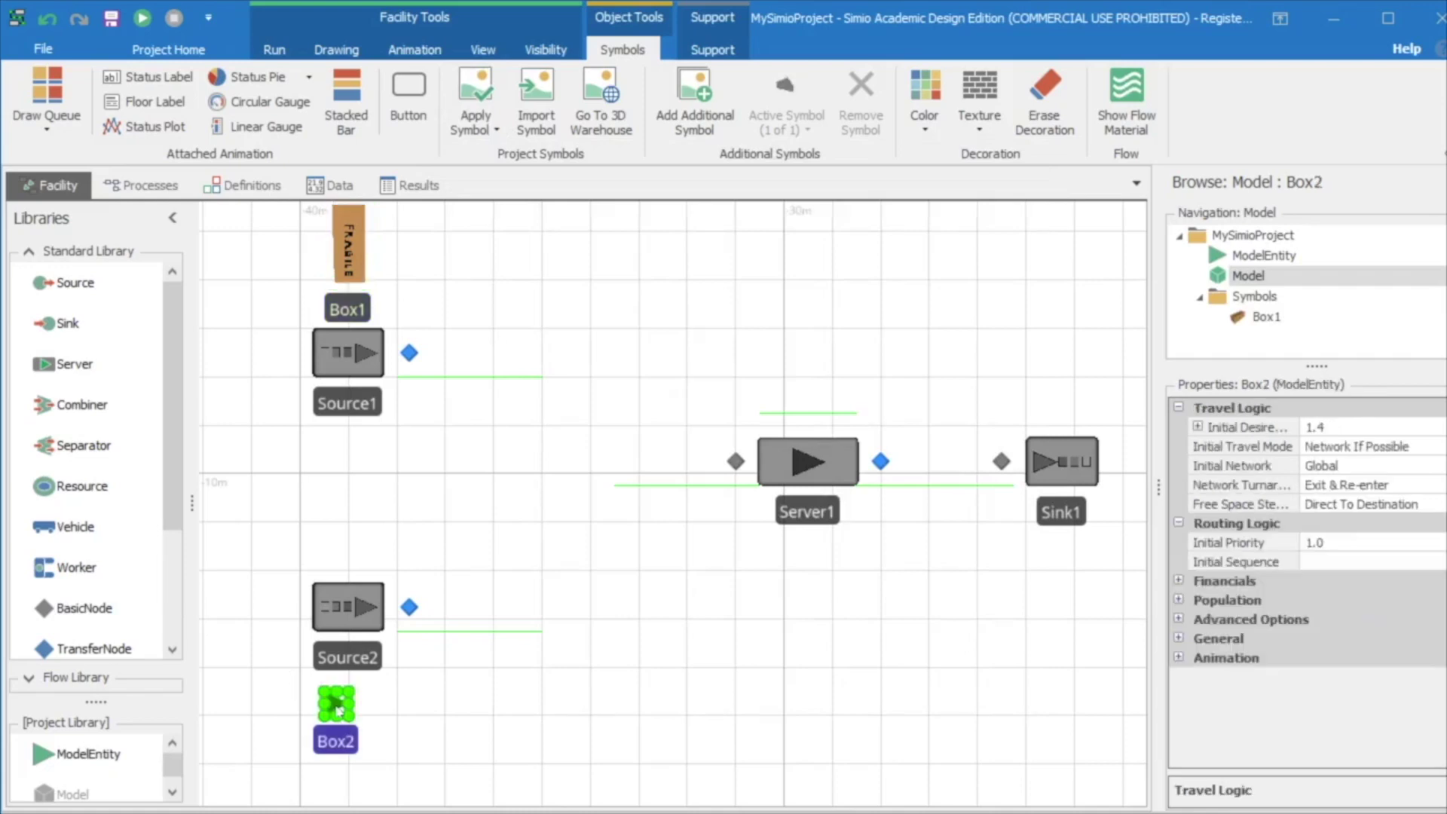
left_click(490, 132)
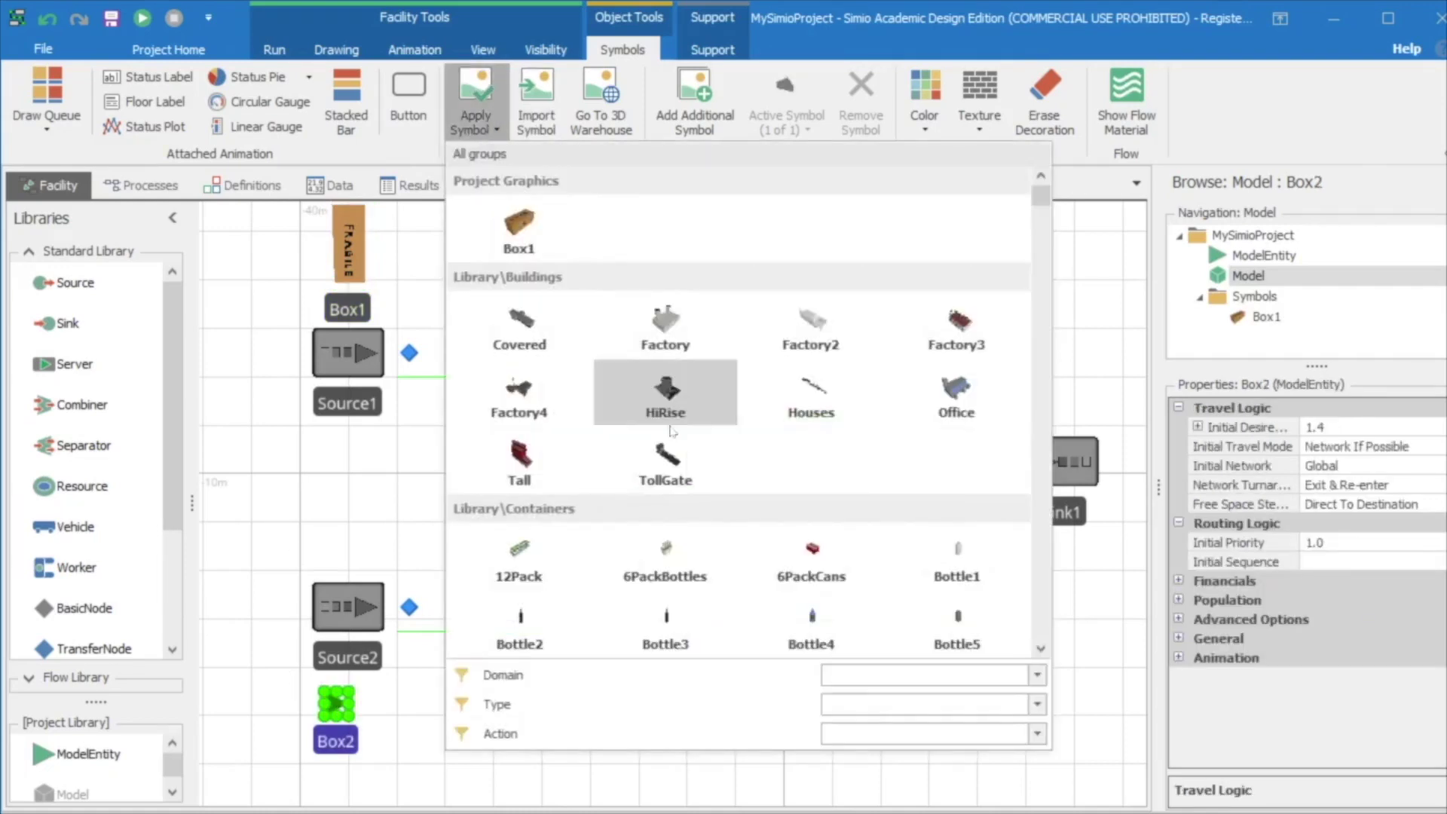
scroll(670, 431, "down", 10)
scroll(725, 381, "up", 5)
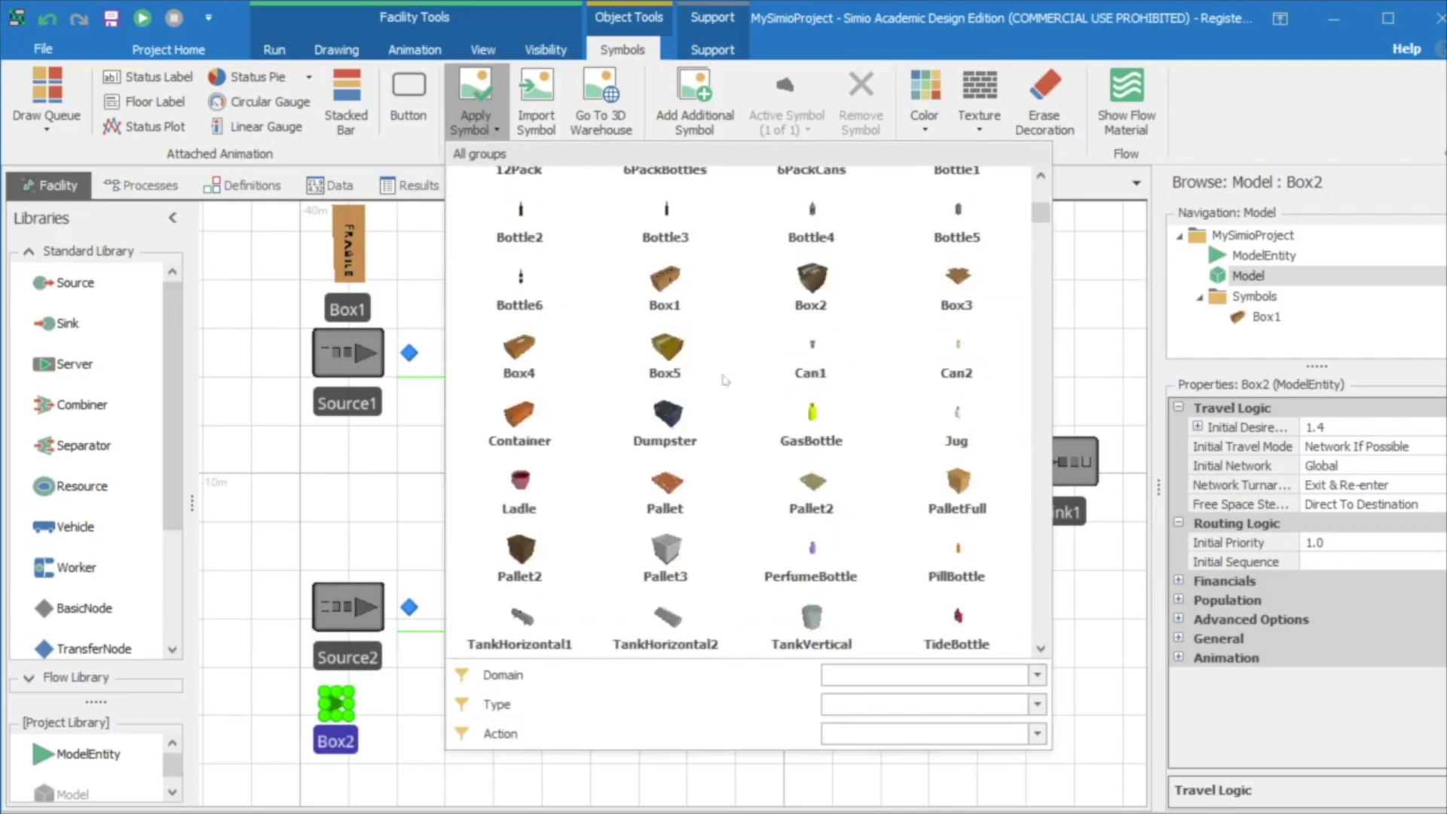
left_click(818, 286)
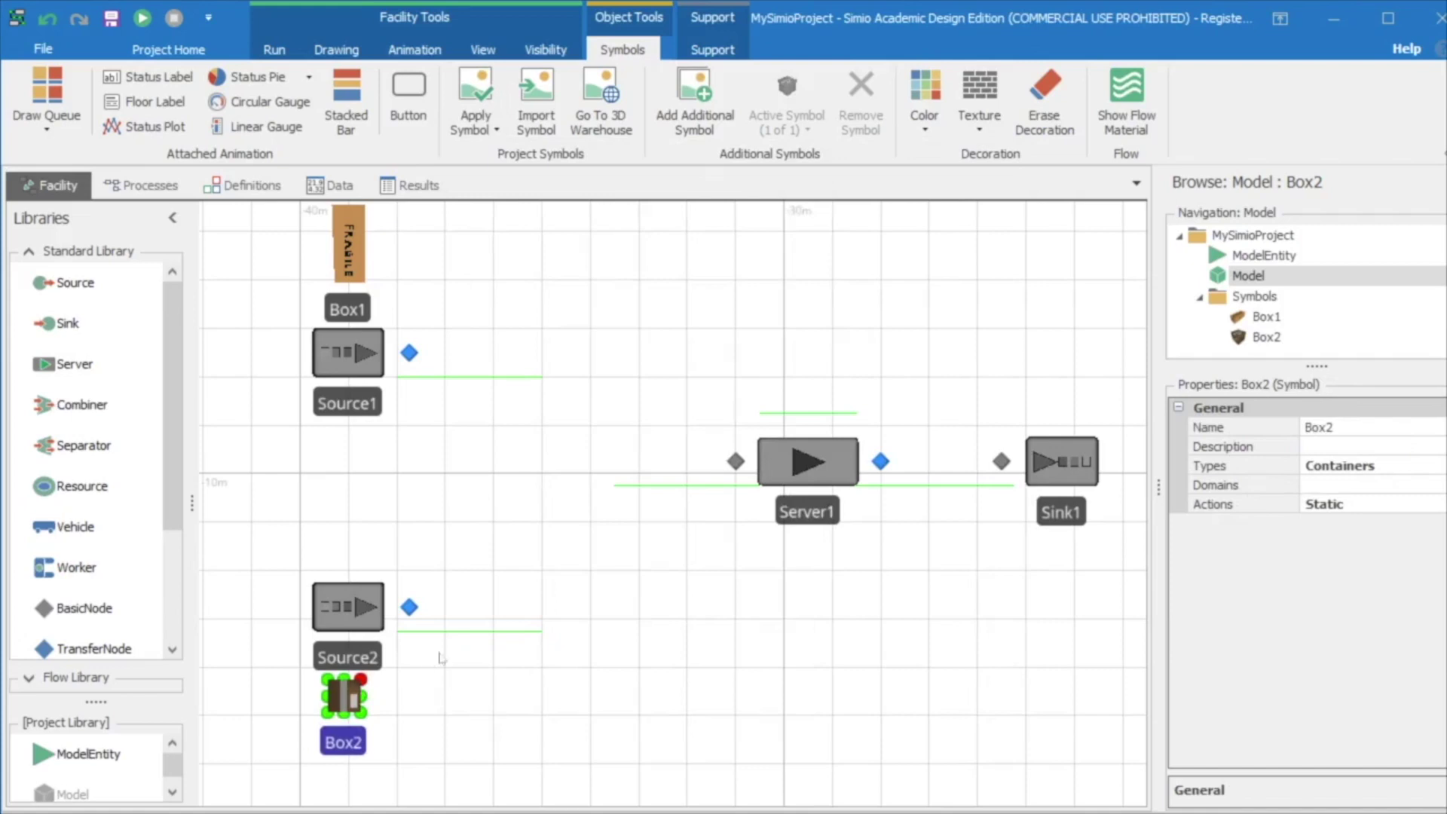
left_click(456, 677)
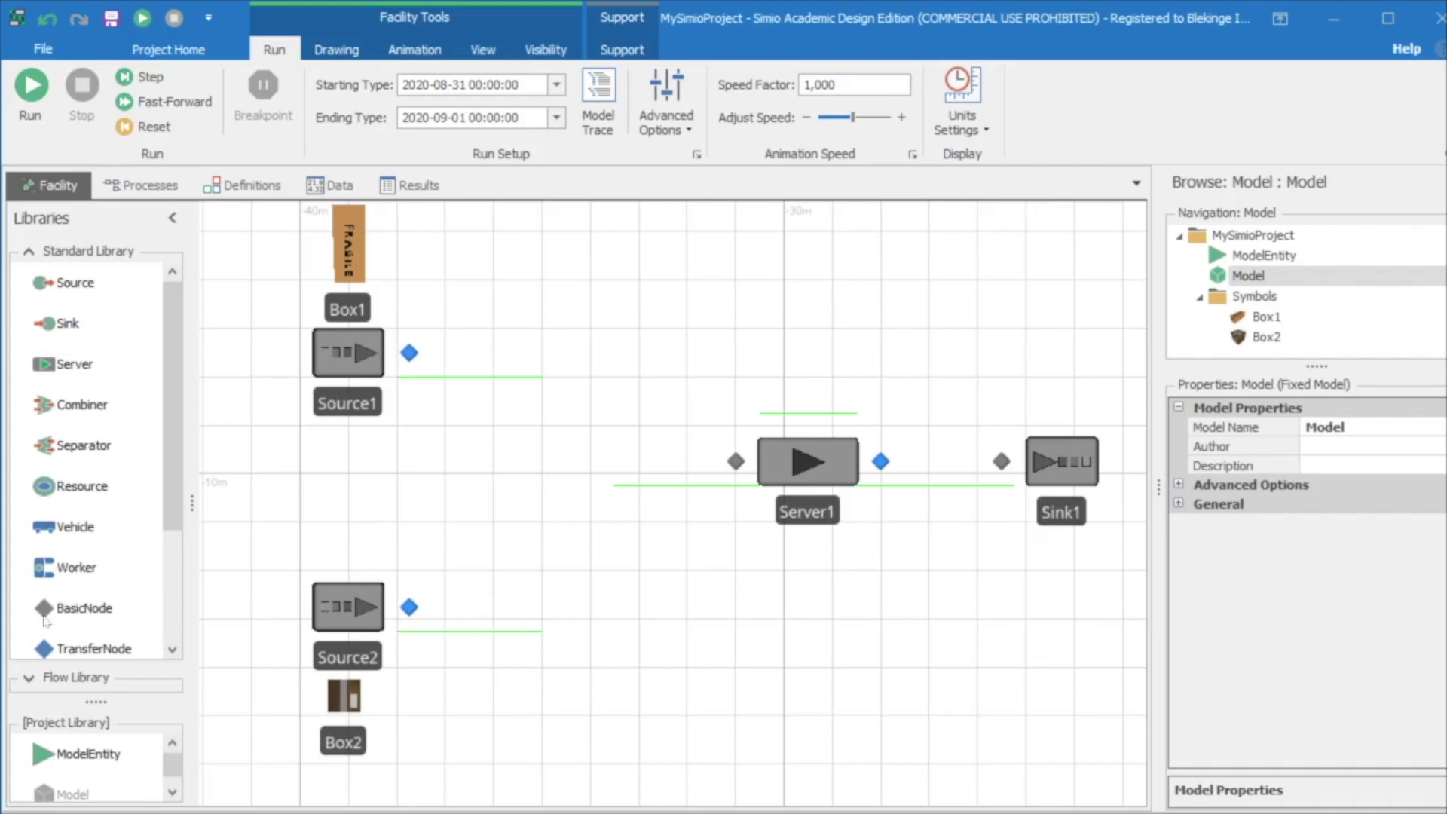
- Place a BasicNode between the two sources and Server1, level with the server's input node
left_click_drag(48, 614, 608, 467)
left_click(609, 532)
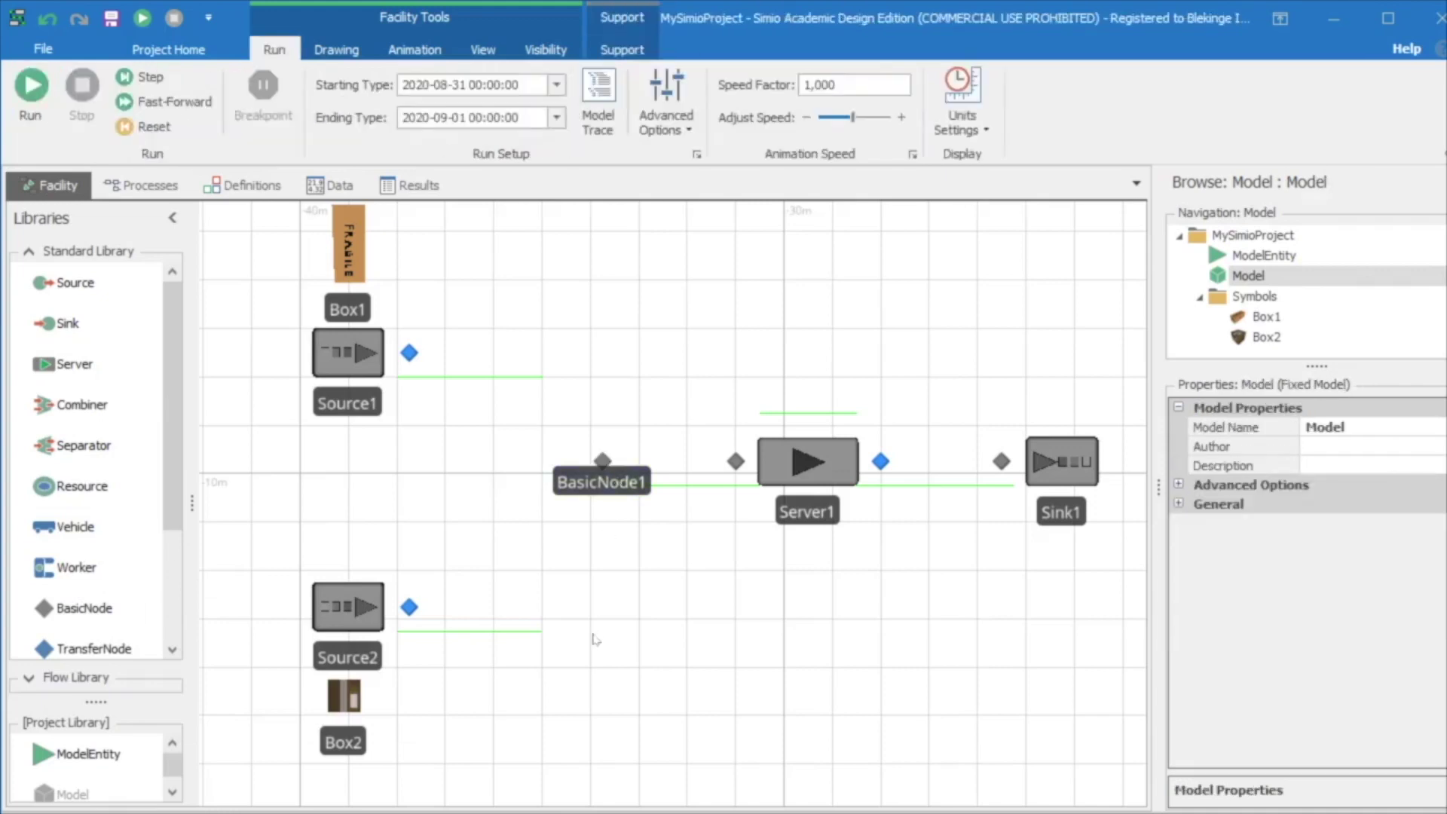
- Draw conveyors from the output nodes of Source1 and Source2 to BasicNode1, and from BasicNode1 to Server1's input node
left_click_drag(181, 534, 179, 649)
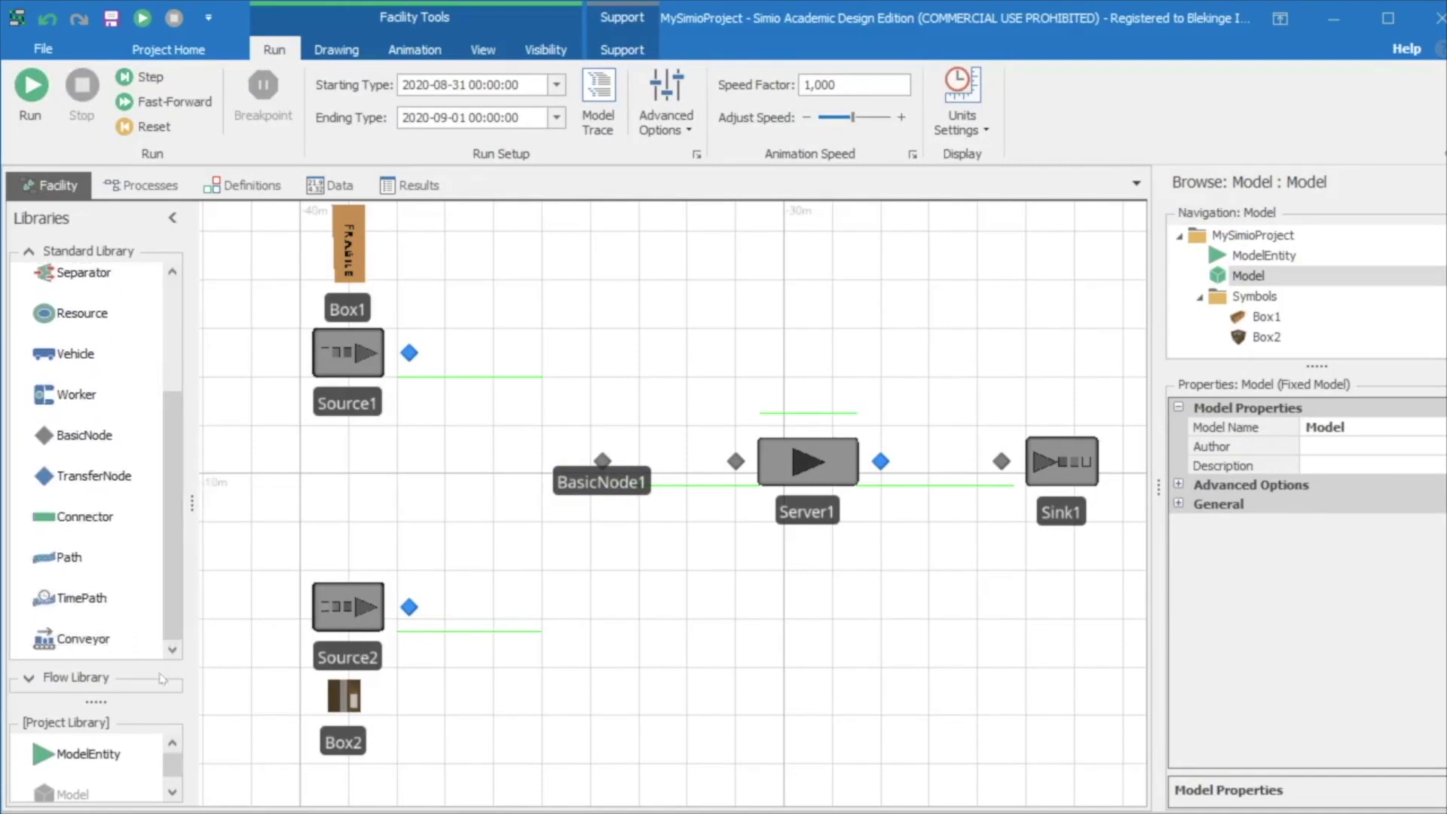
left_click(89, 640)
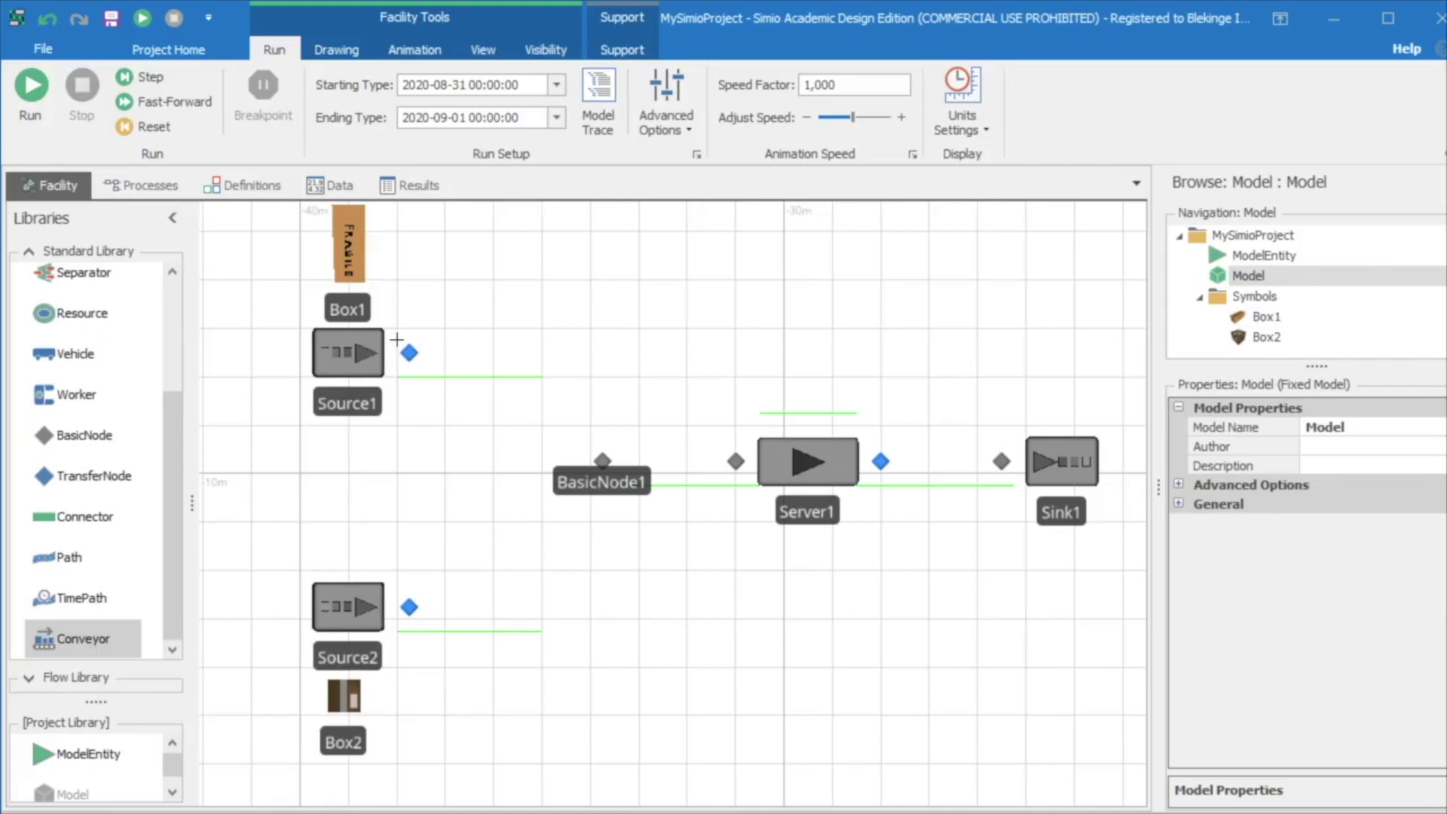
left_click(409, 352)
left_click(596, 452)
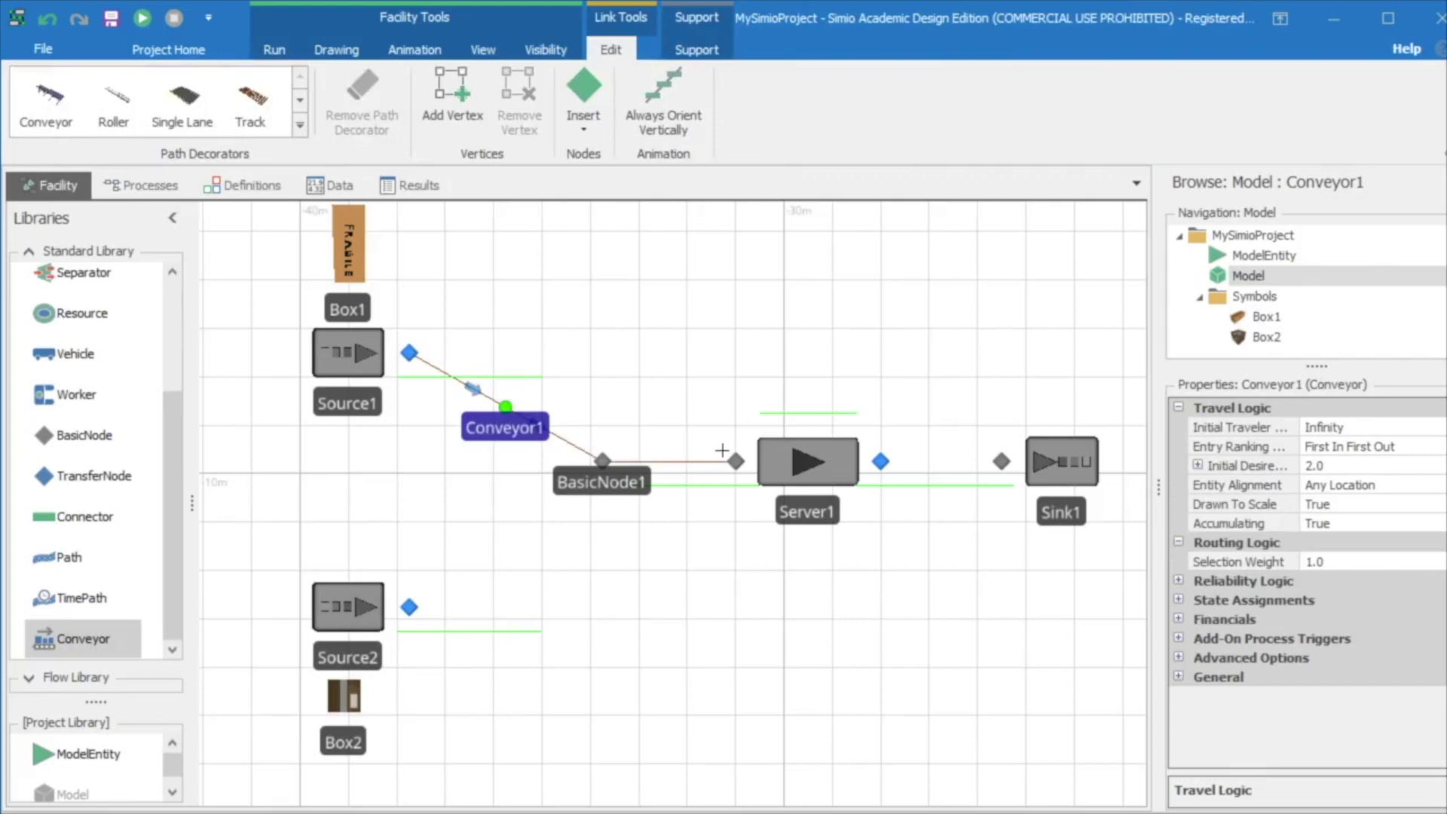
left_click(734, 460)
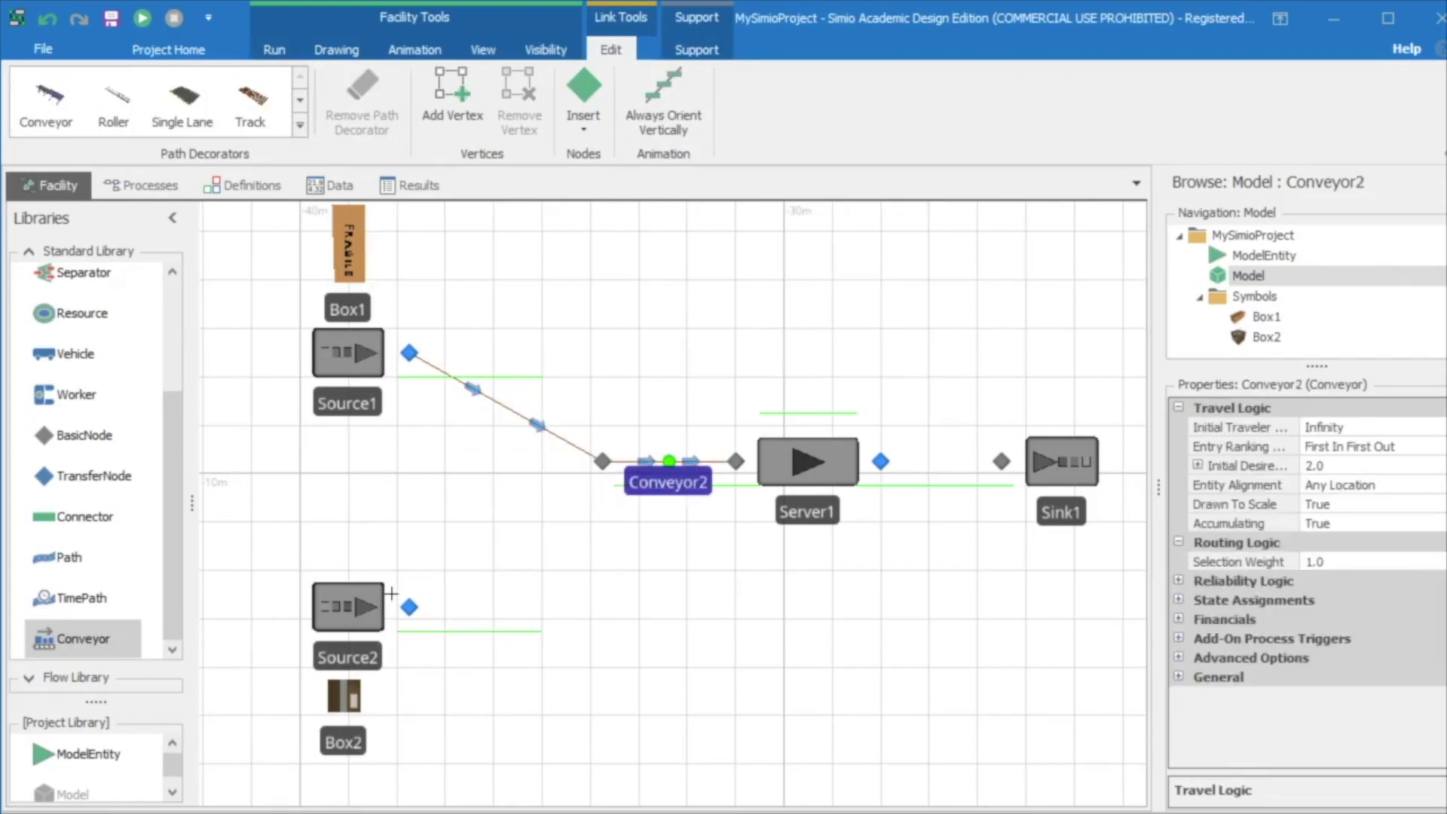
left_click(409, 607)
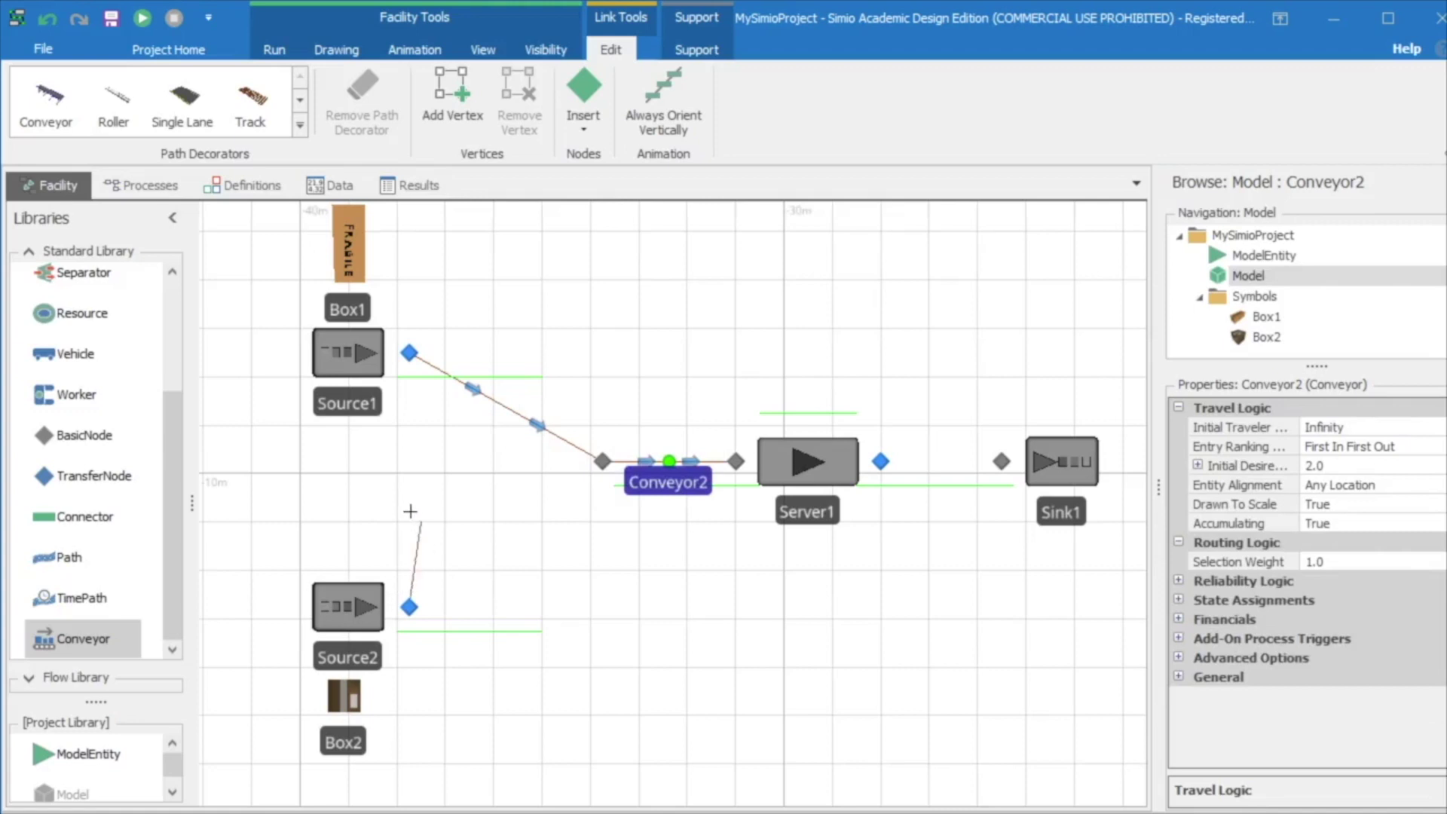
left_click(591, 446)
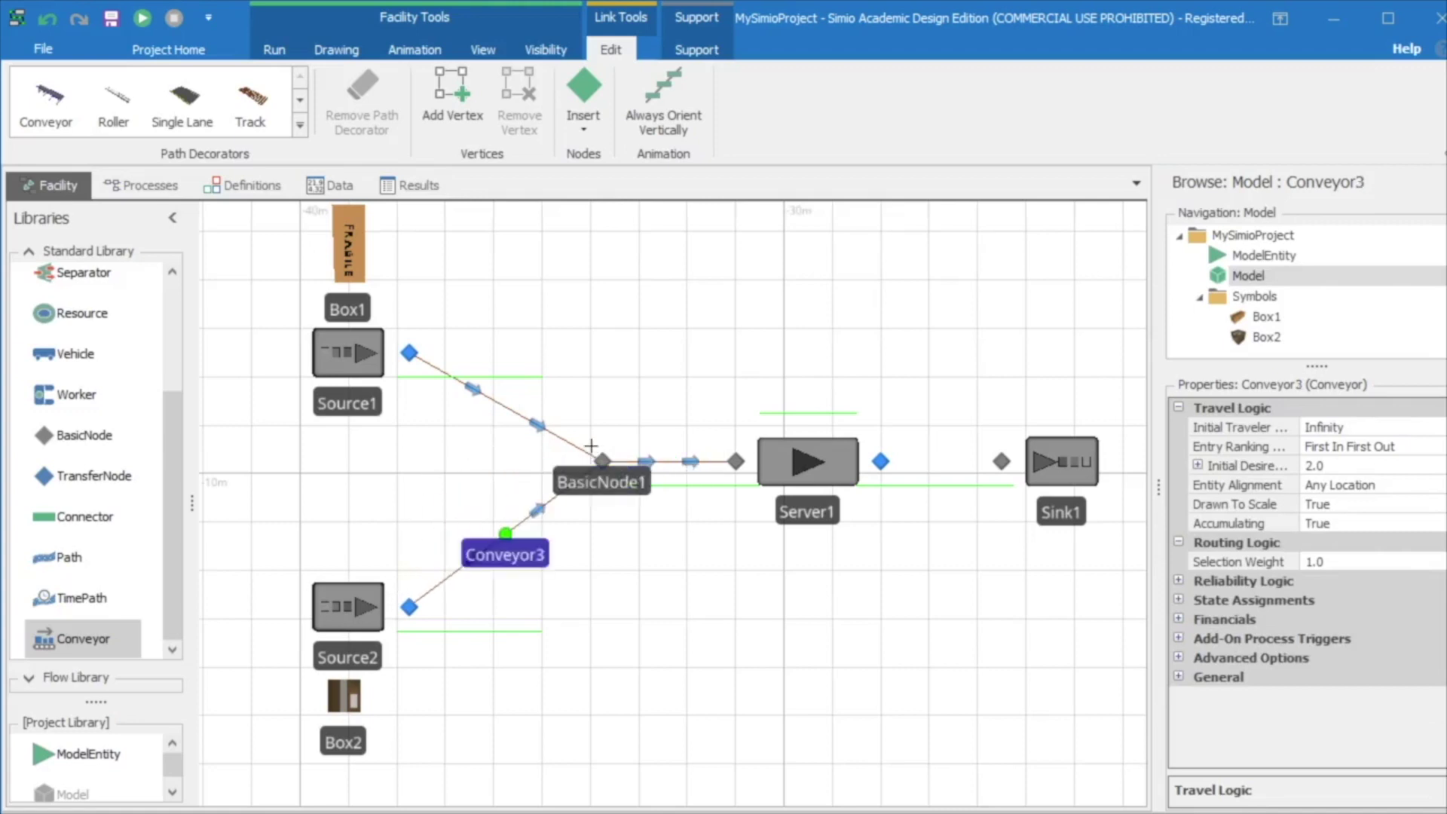
left_click(564, 603)
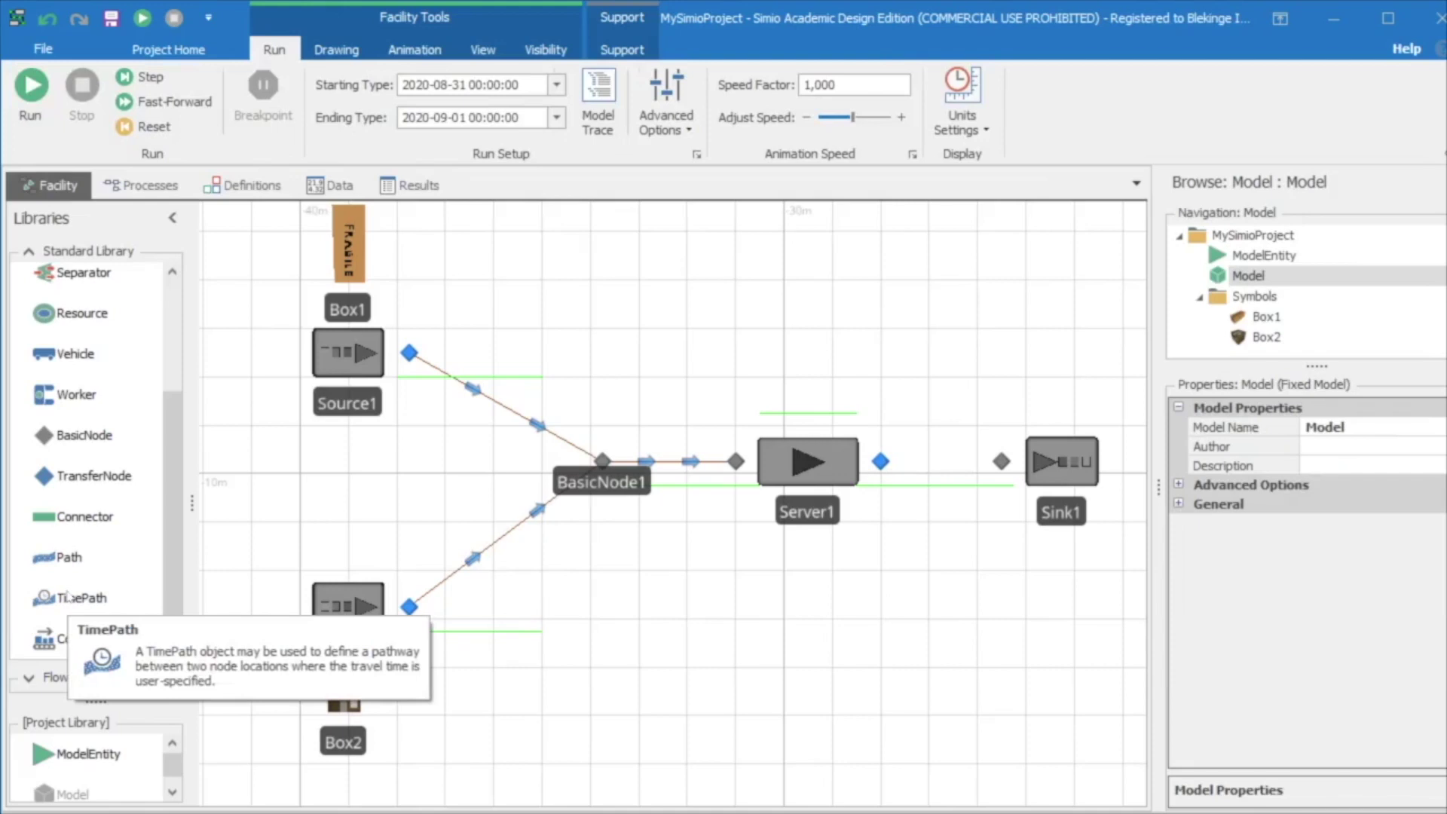
- Connect Server1's output node to Sink1's input node with a Path
left_click(83, 556)
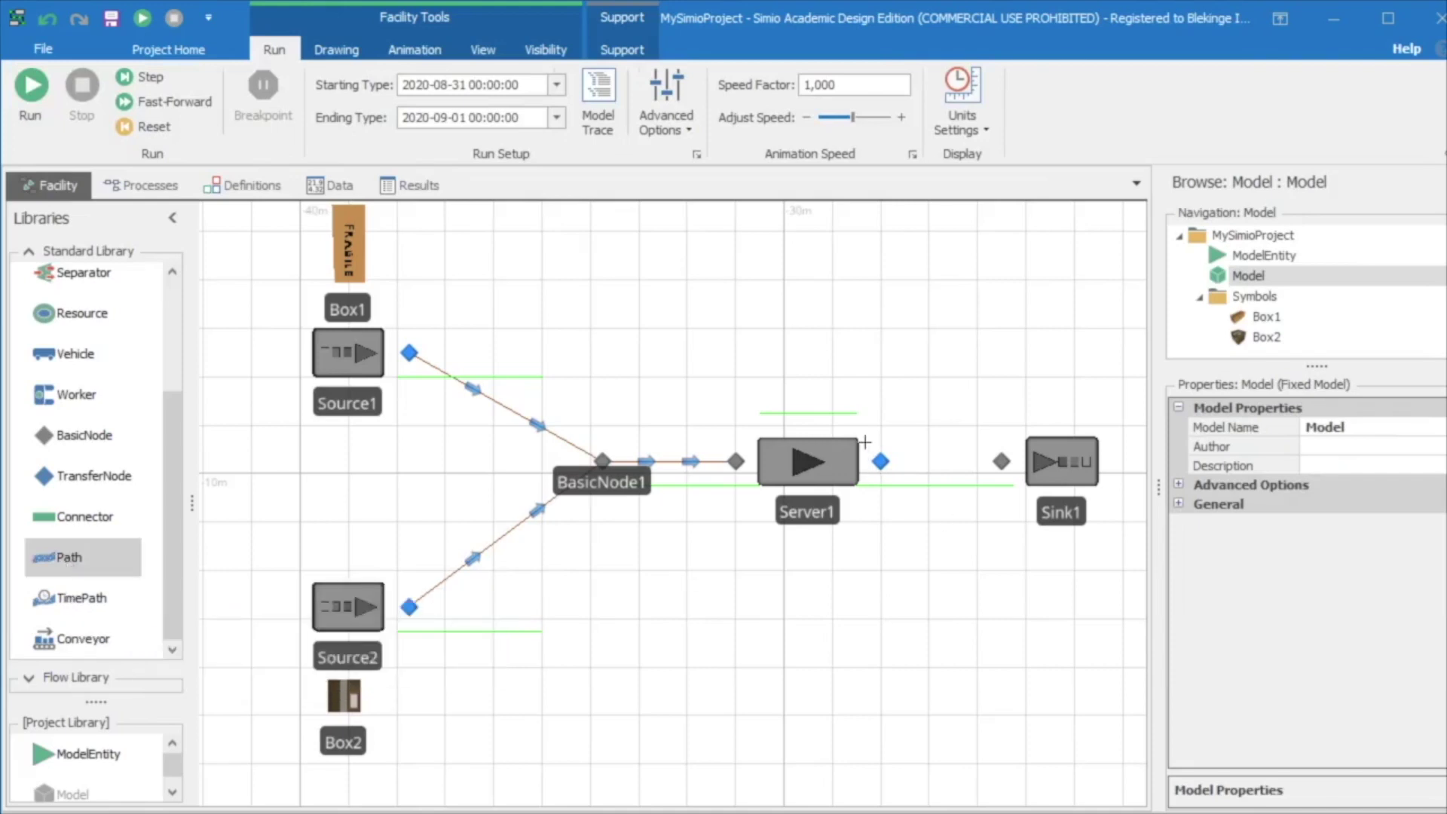
left_click(880, 460)
left_click(993, 453)
left_click(833, 655)
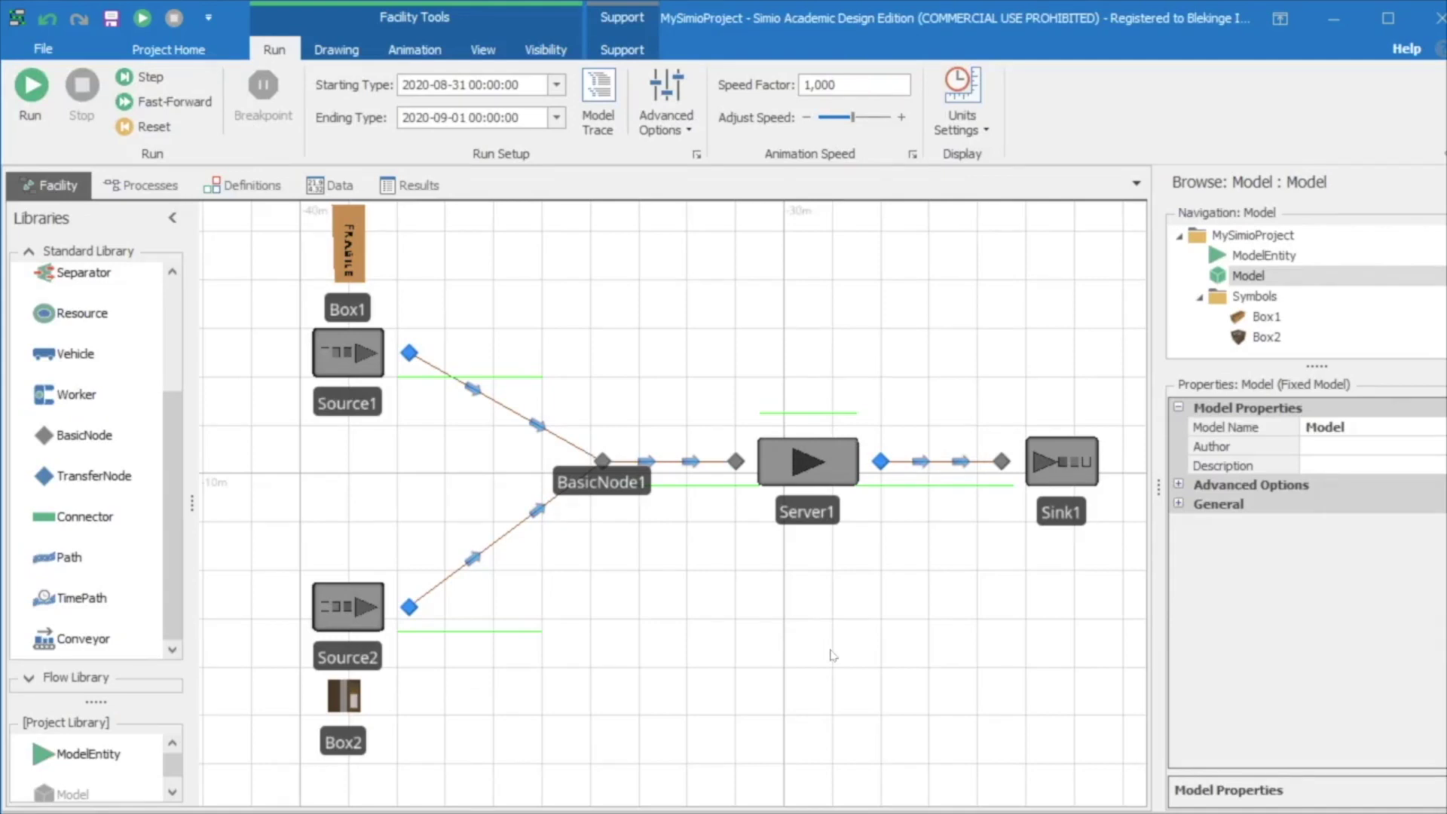
- Apply the Conveyor path decorator to the conveyor between Source1 and BasicNode1
left_click(507, 410)
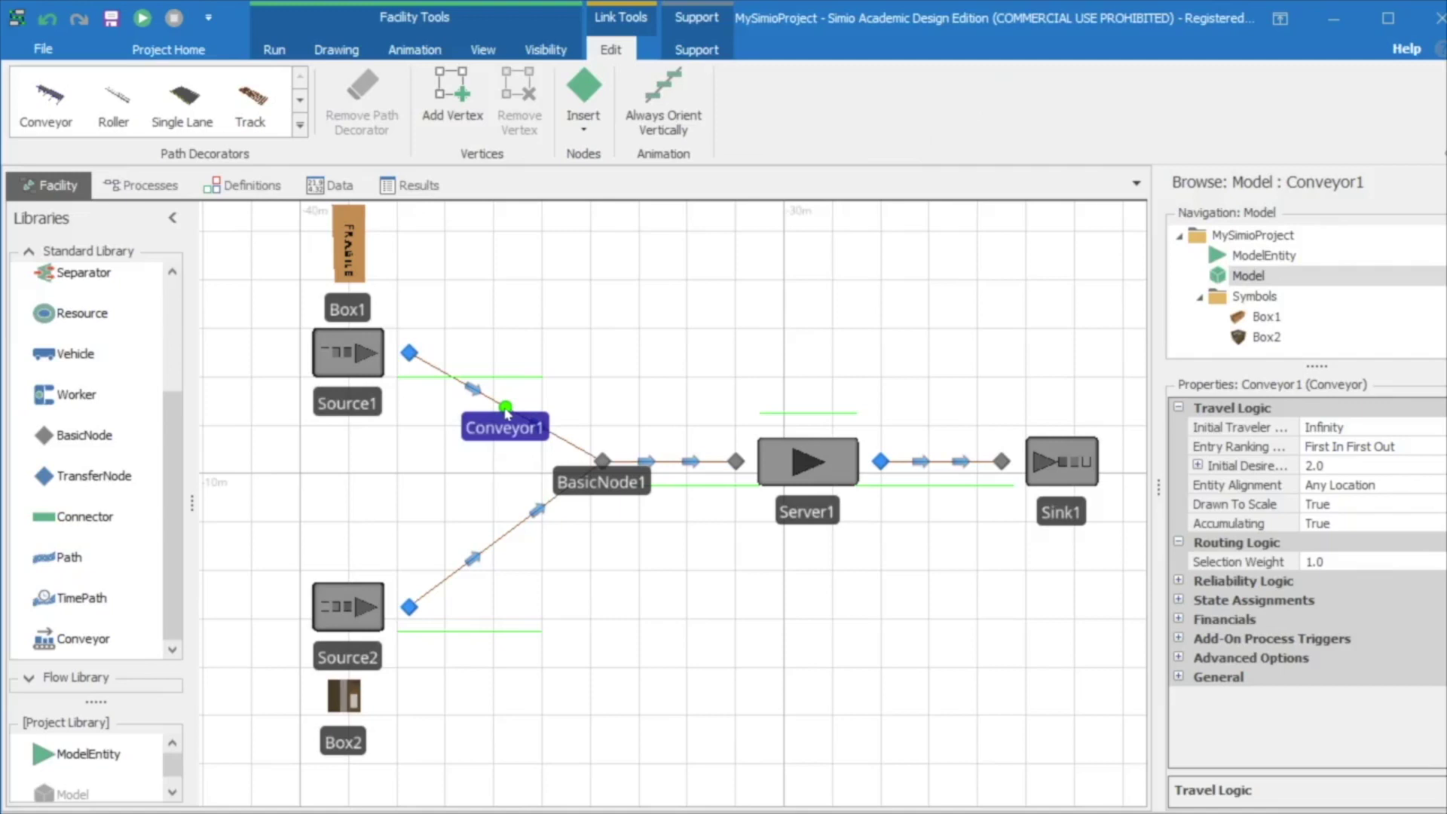
mouse_move(51, 113)
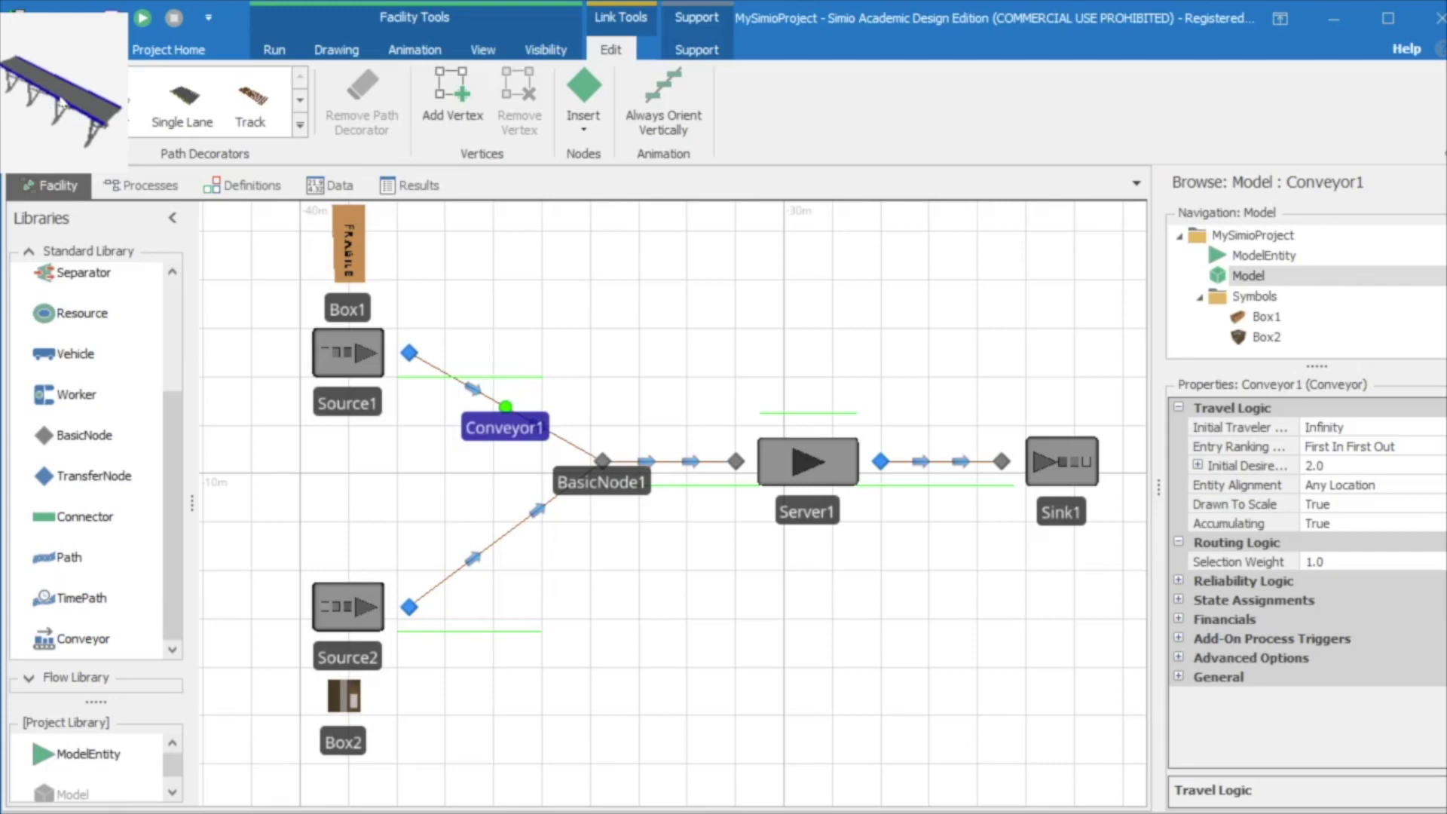
left_click(45, 113)
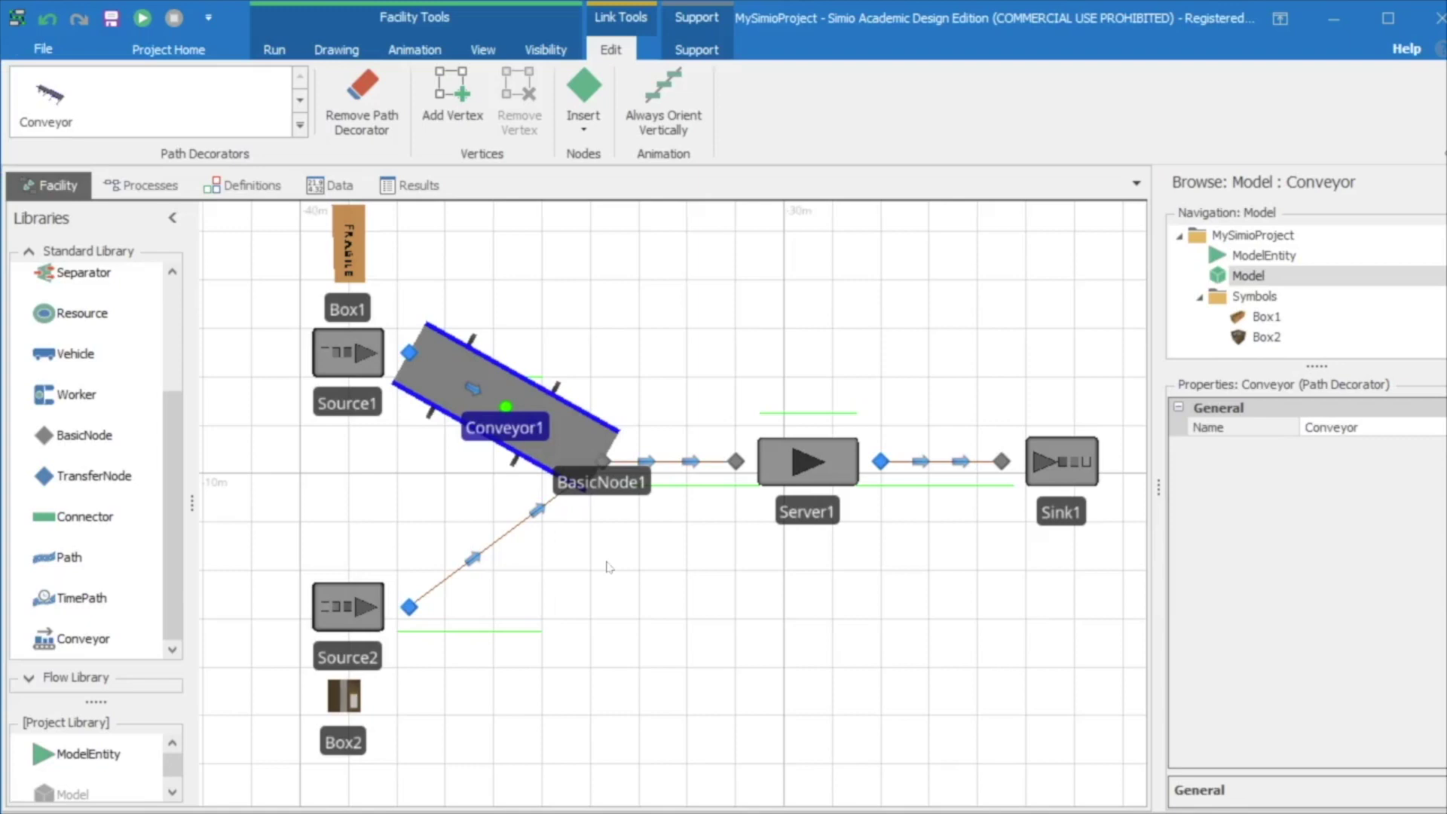
- Apply the Conveyor path decorator to both the Source2–BasicNode1 conveyor and the BasicNode1–Server1 conveyor
left_click(507, 535)
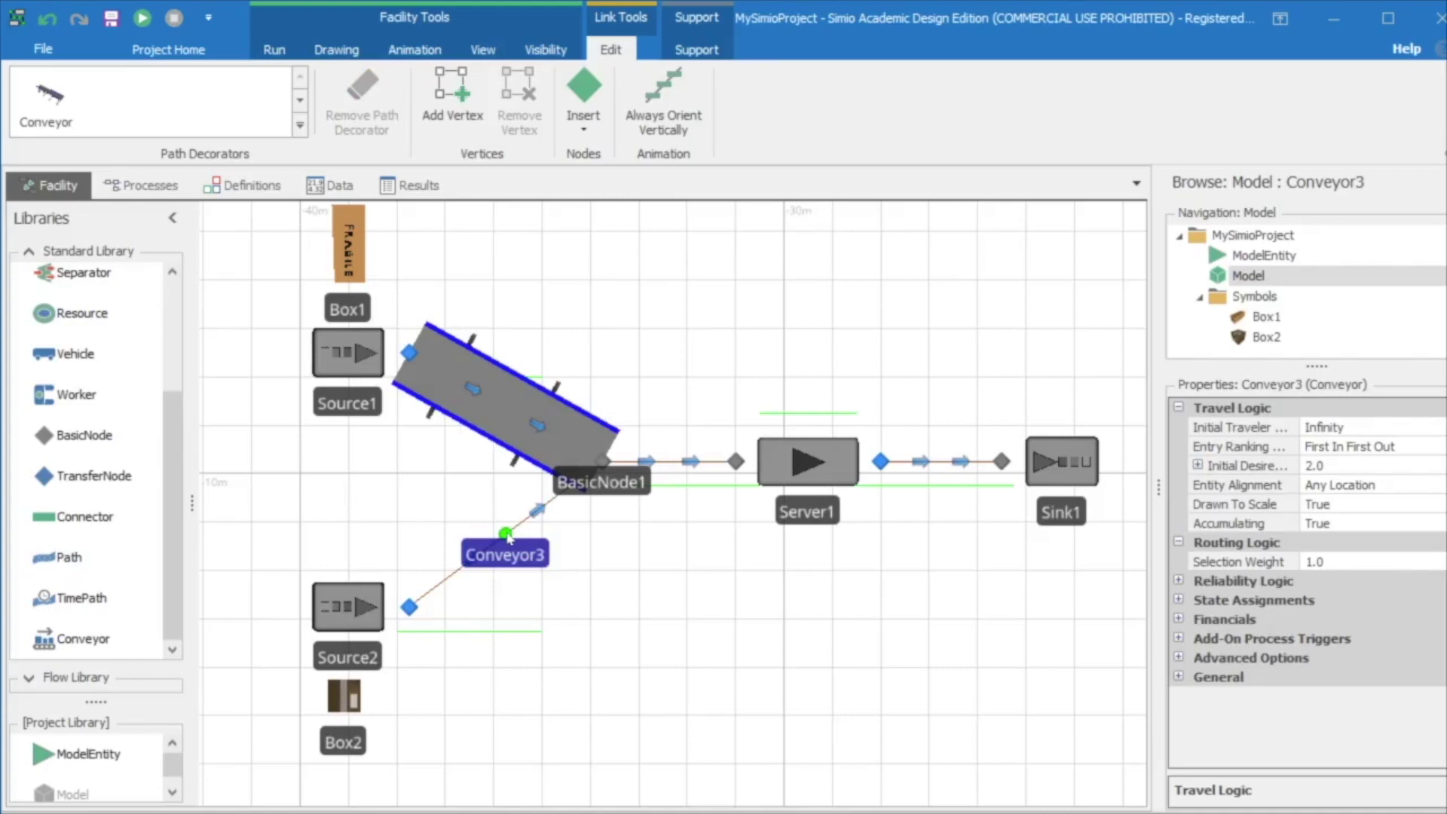
left_click(673, 462, "ctrl")
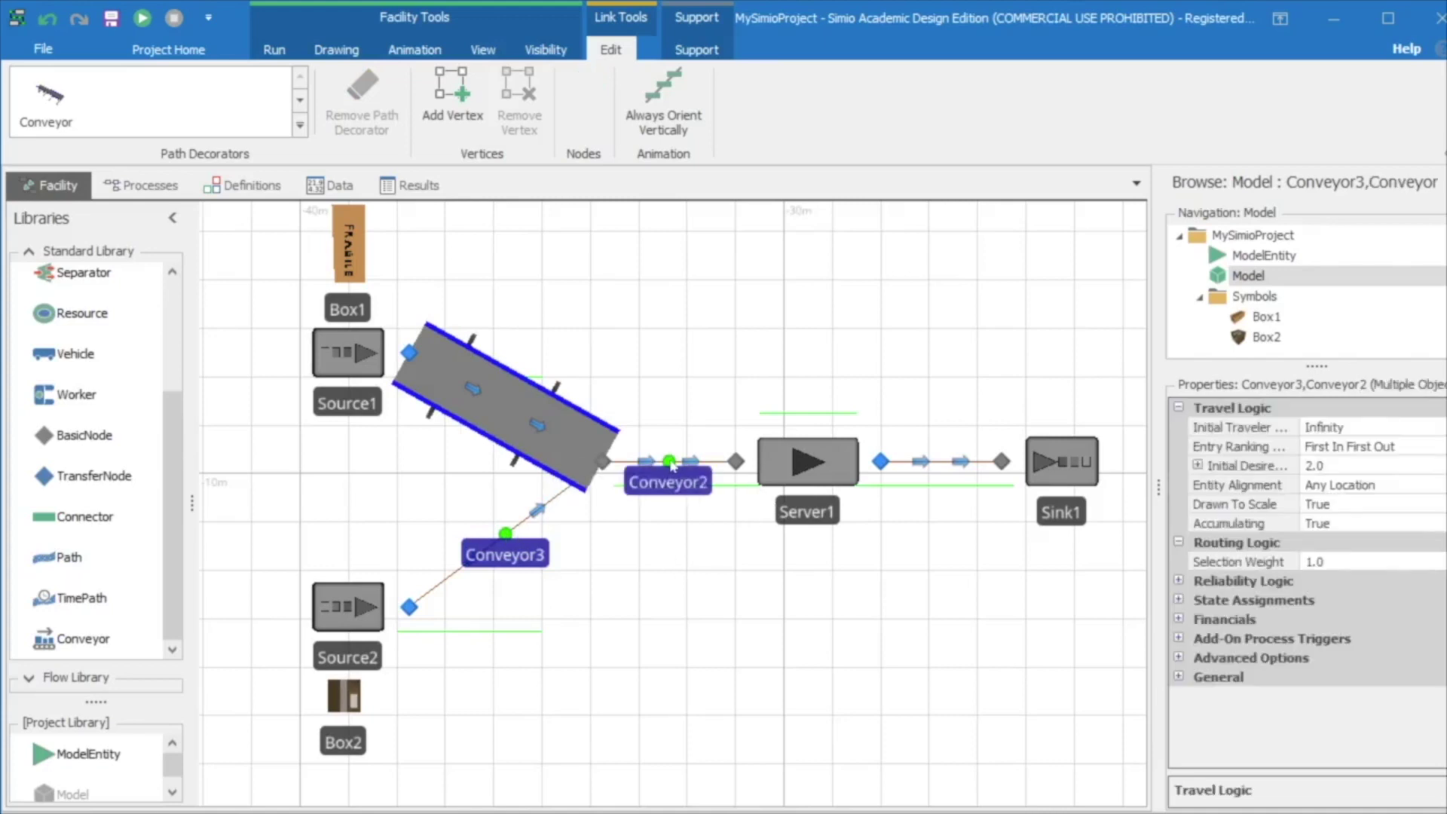
left_click(48, 107)
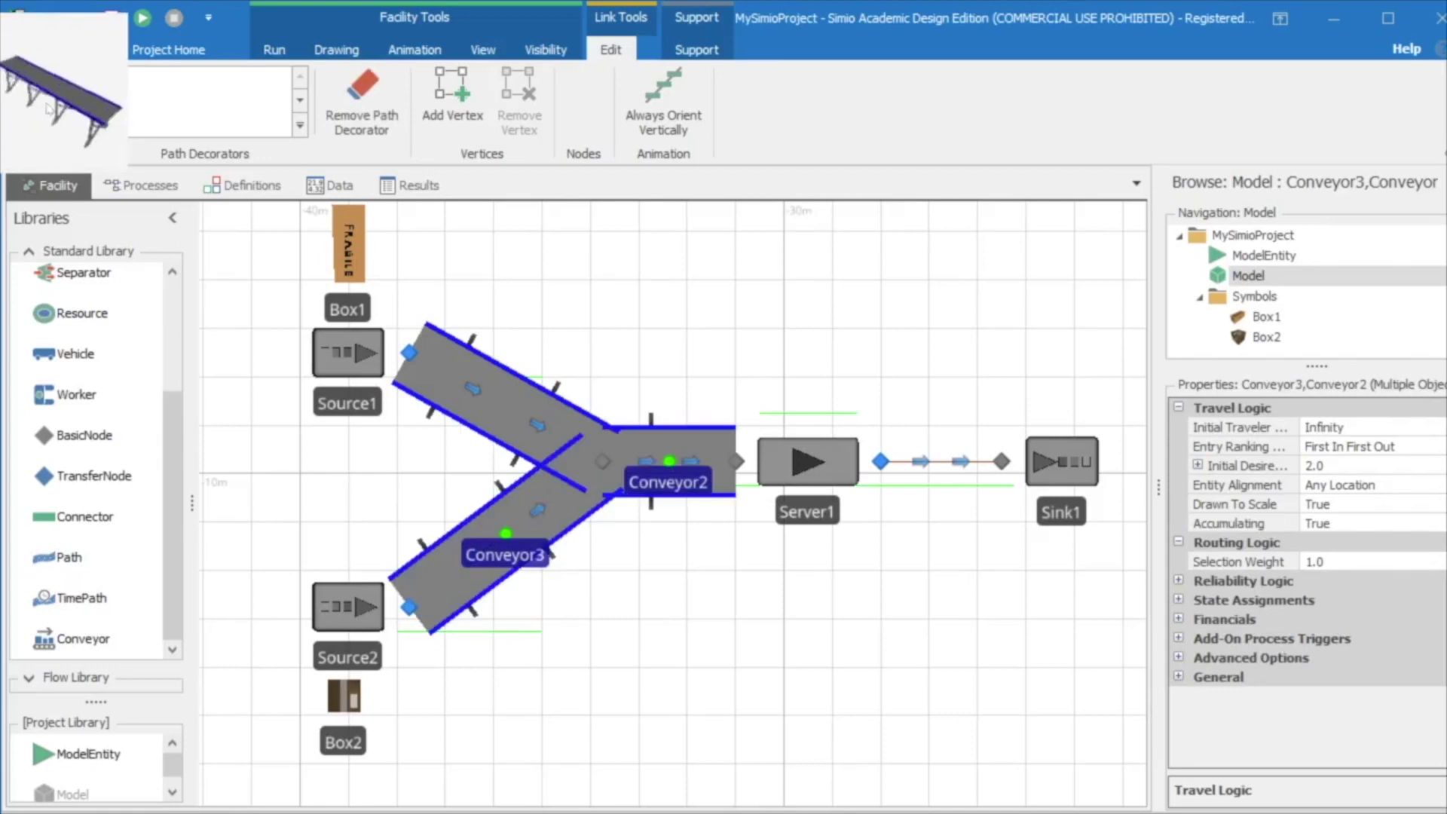
left_click(779, 632)
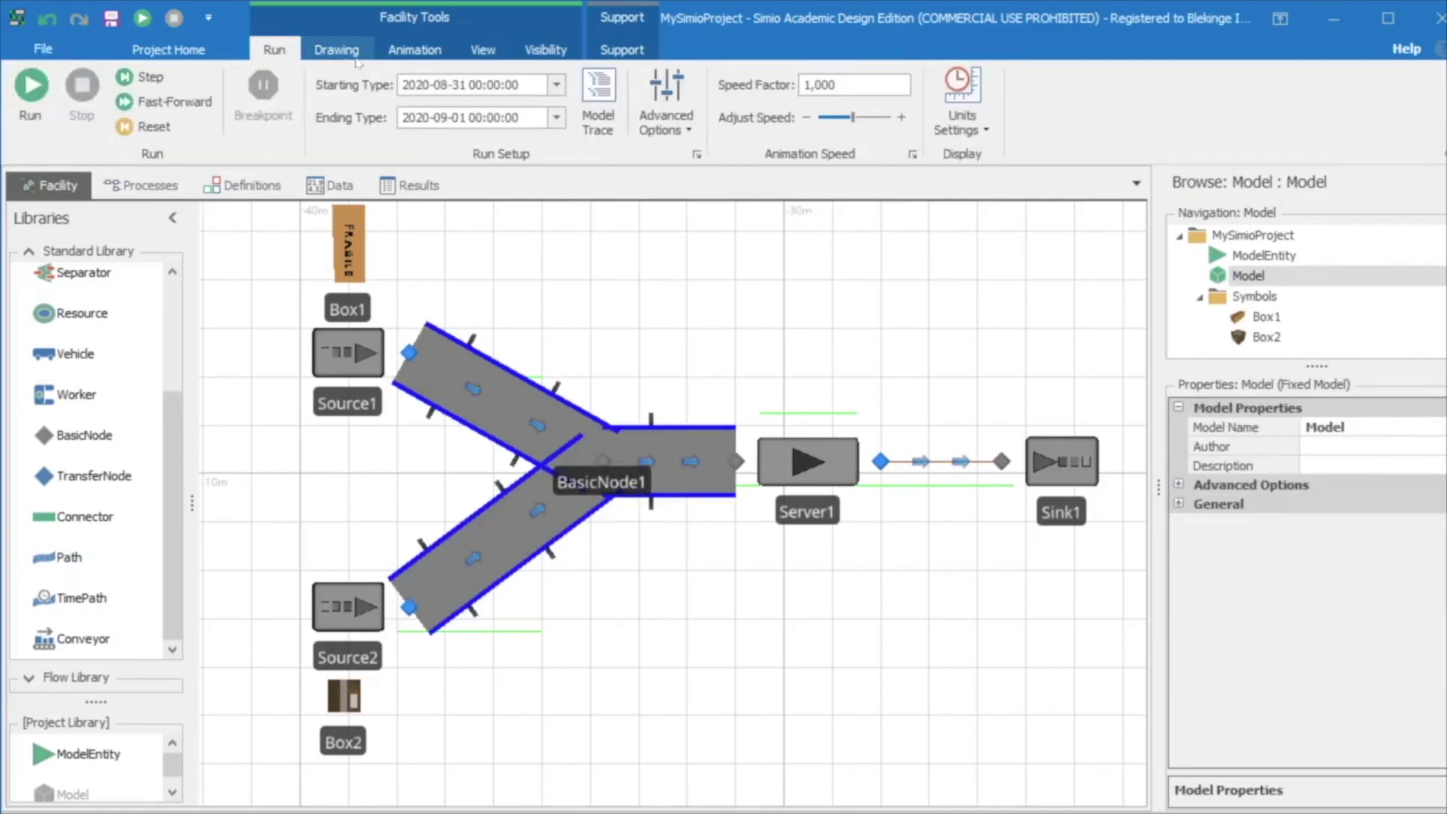
- Show the facility in 3D and examine the decorated conveyors and box entities
left_click(483, 50)
left_click(81, 98)
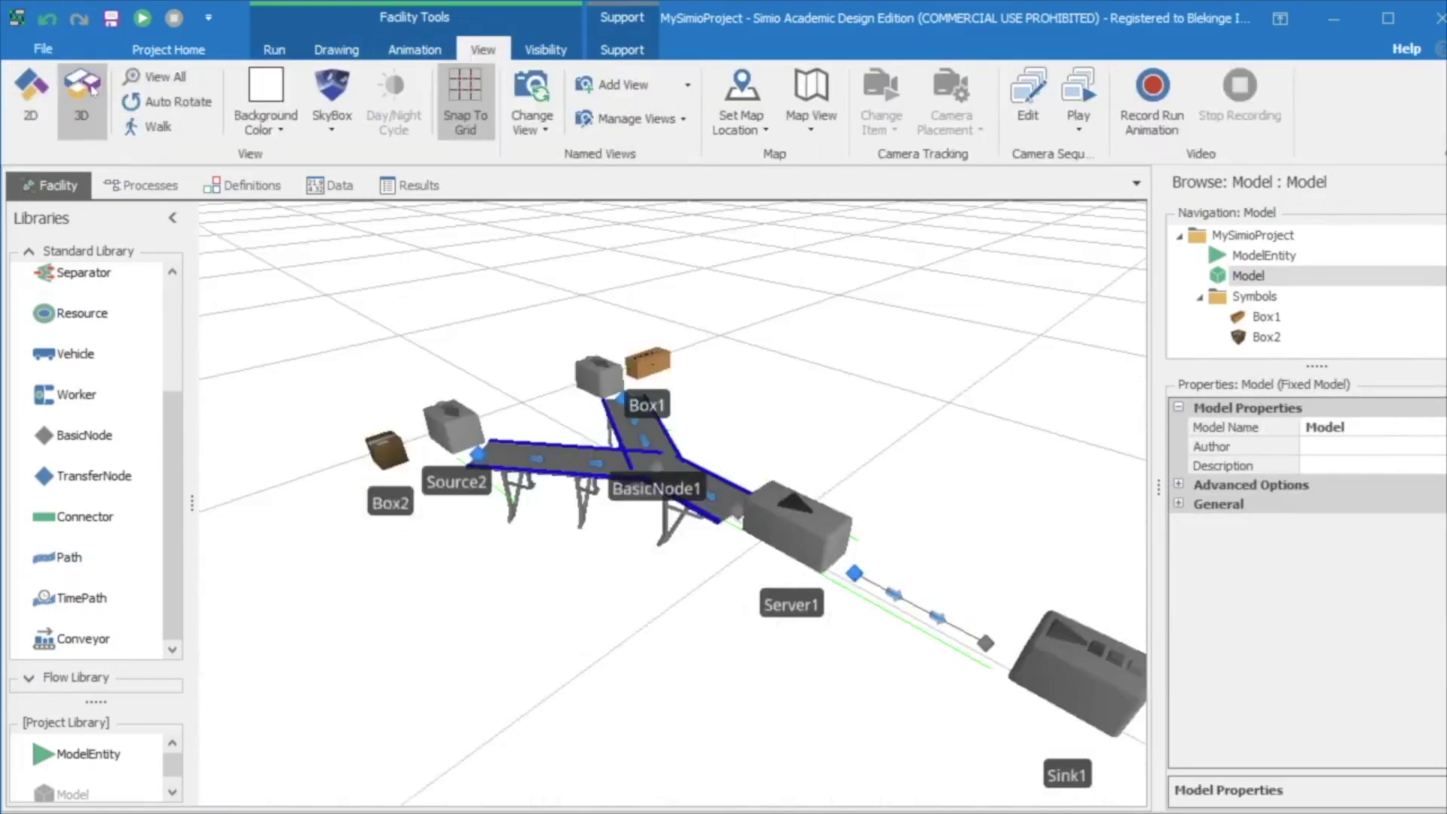
scroll(733, 497, "up", 2)
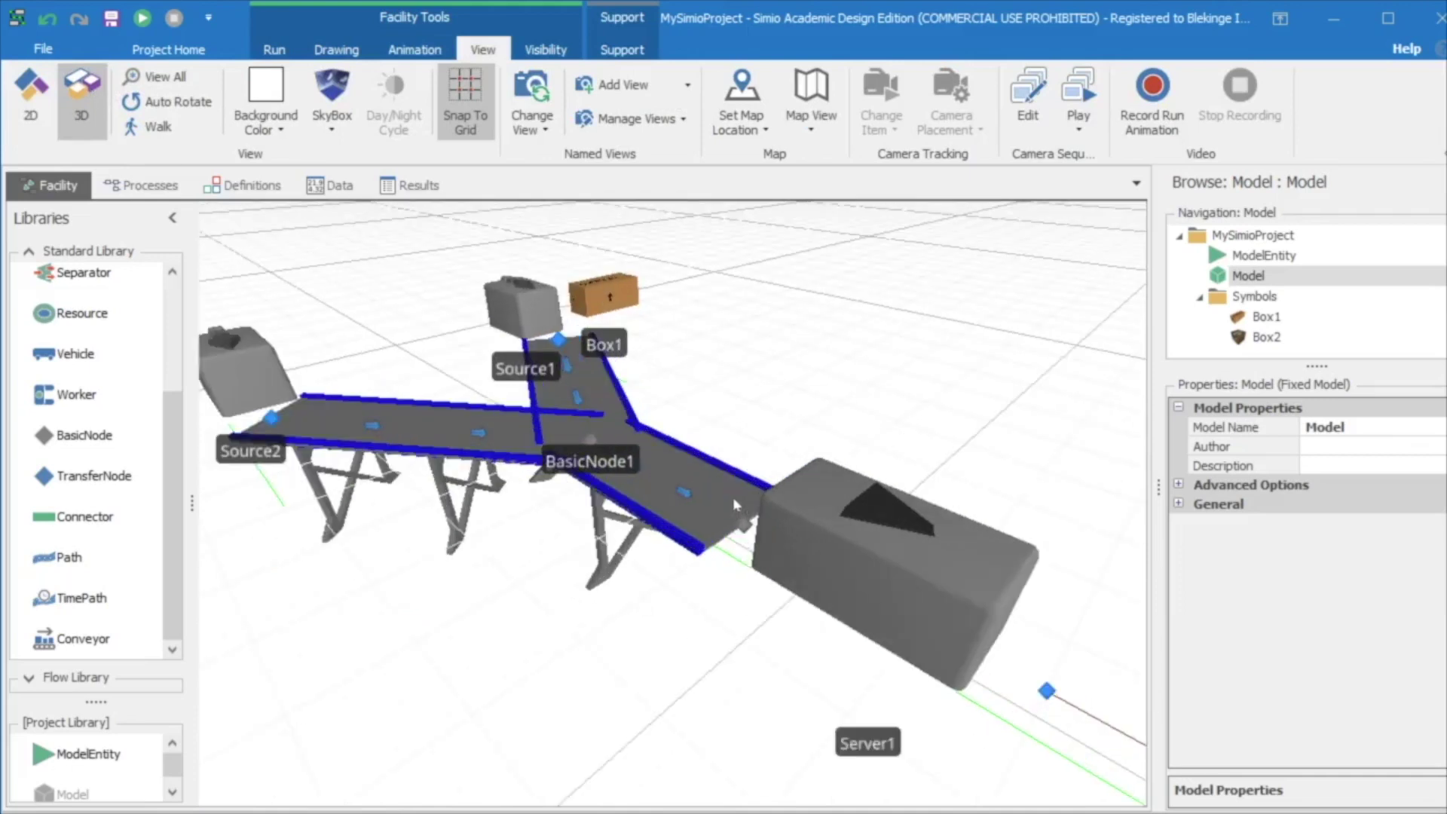
scroll(290, 392, "down", 2)
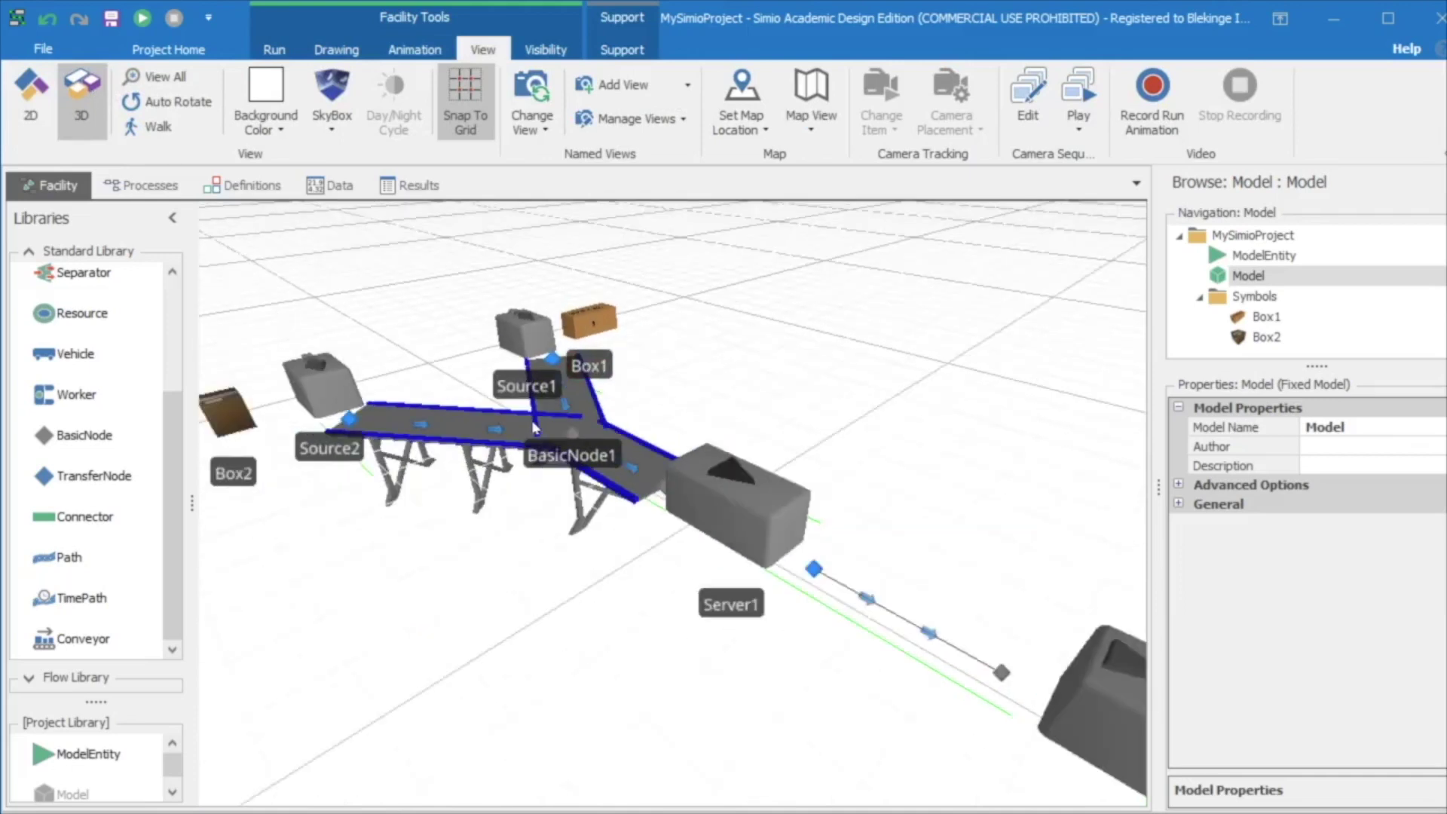
- Return the facility to 2D and set the initial desired speed of the Source1–BasicNode1 conveyor to 3 meters per second
left_click(38, 109)
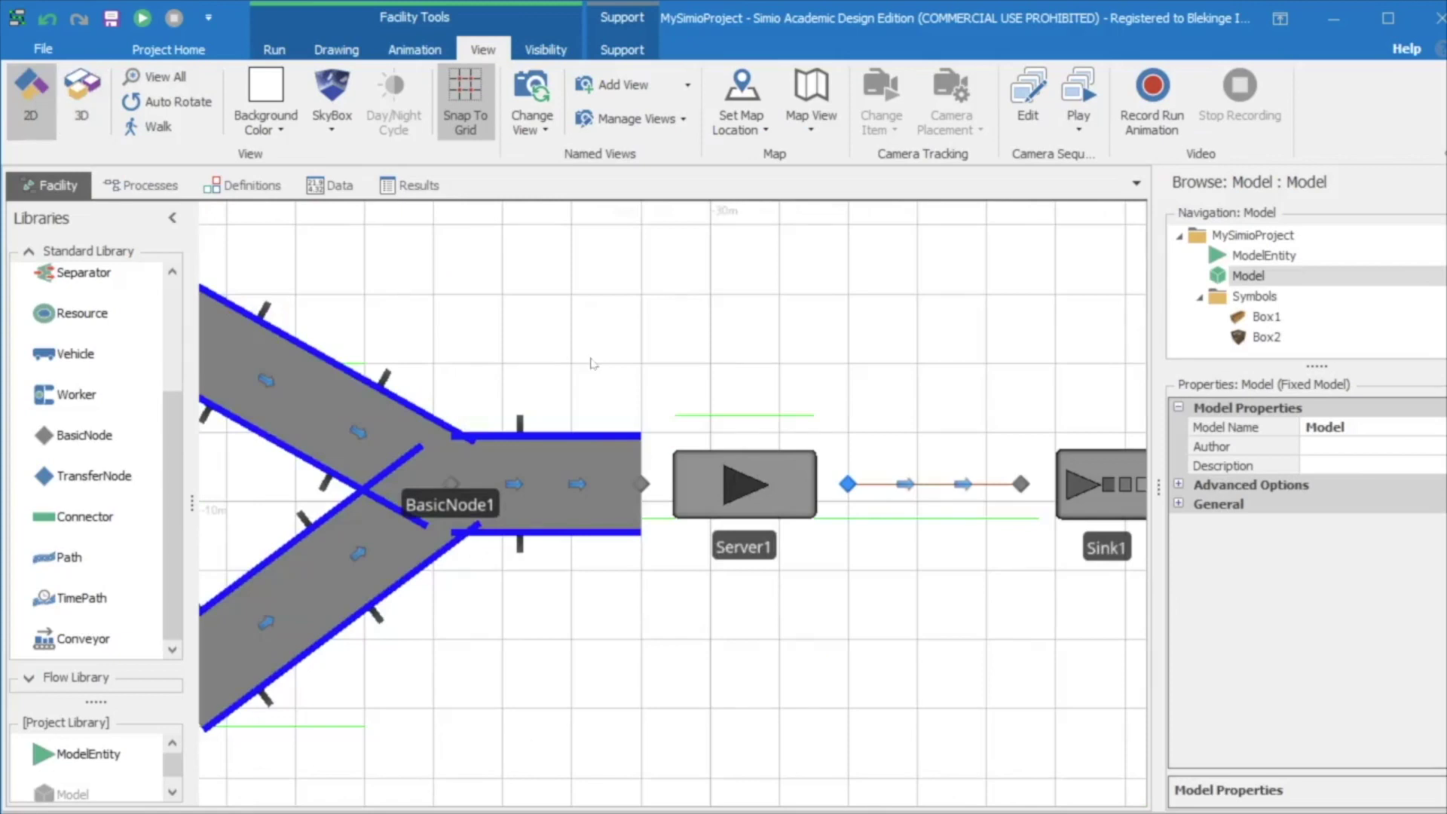
scroll(592, 364, "up", 1)
scroll(593, 364, "down", 2)
left_click_drag(592, 363, 689, 389)
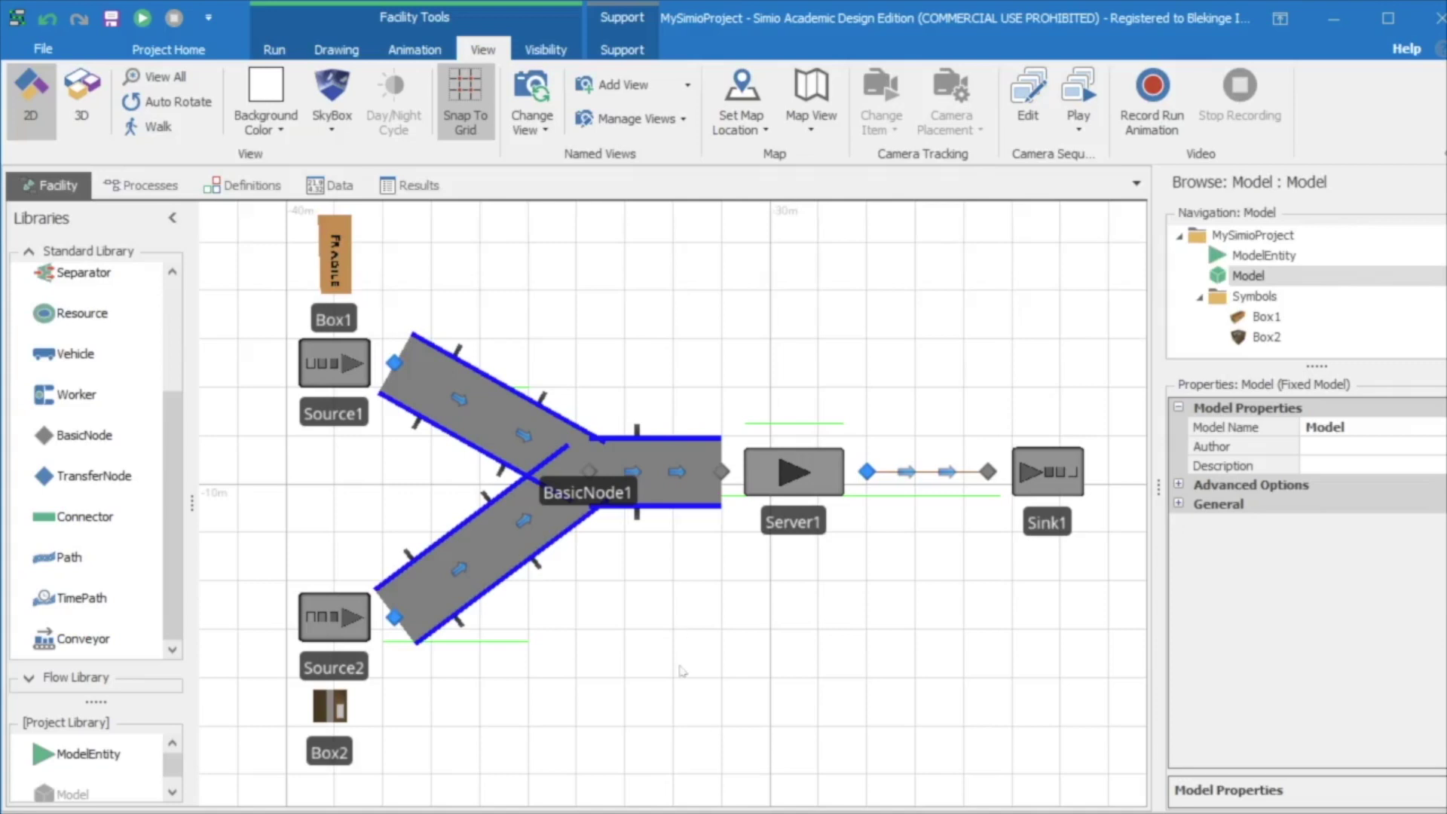
left_click(501, 399)
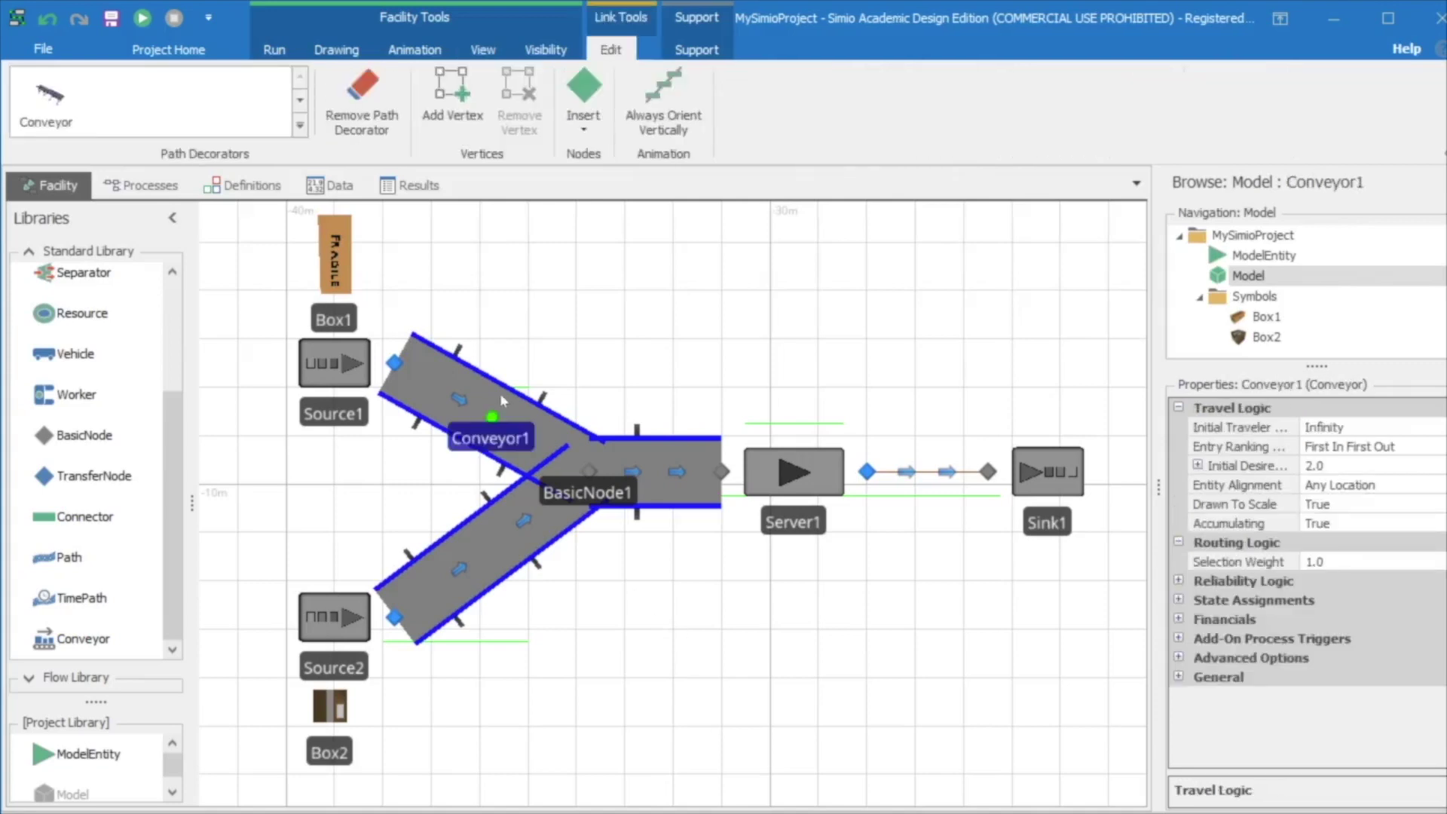
left_click_drag(1154, 481, 888, 469)
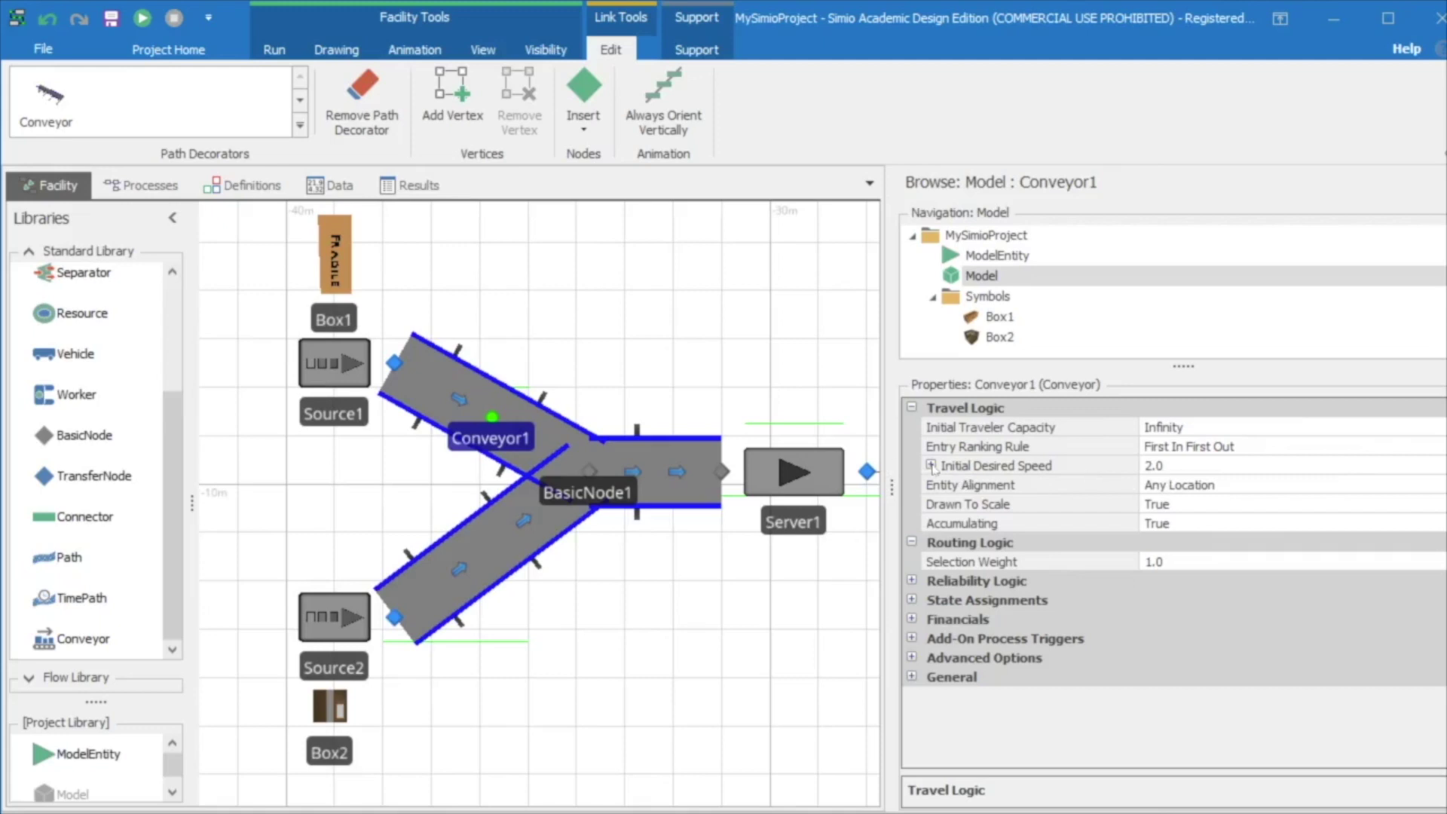
left_click(932, 466)
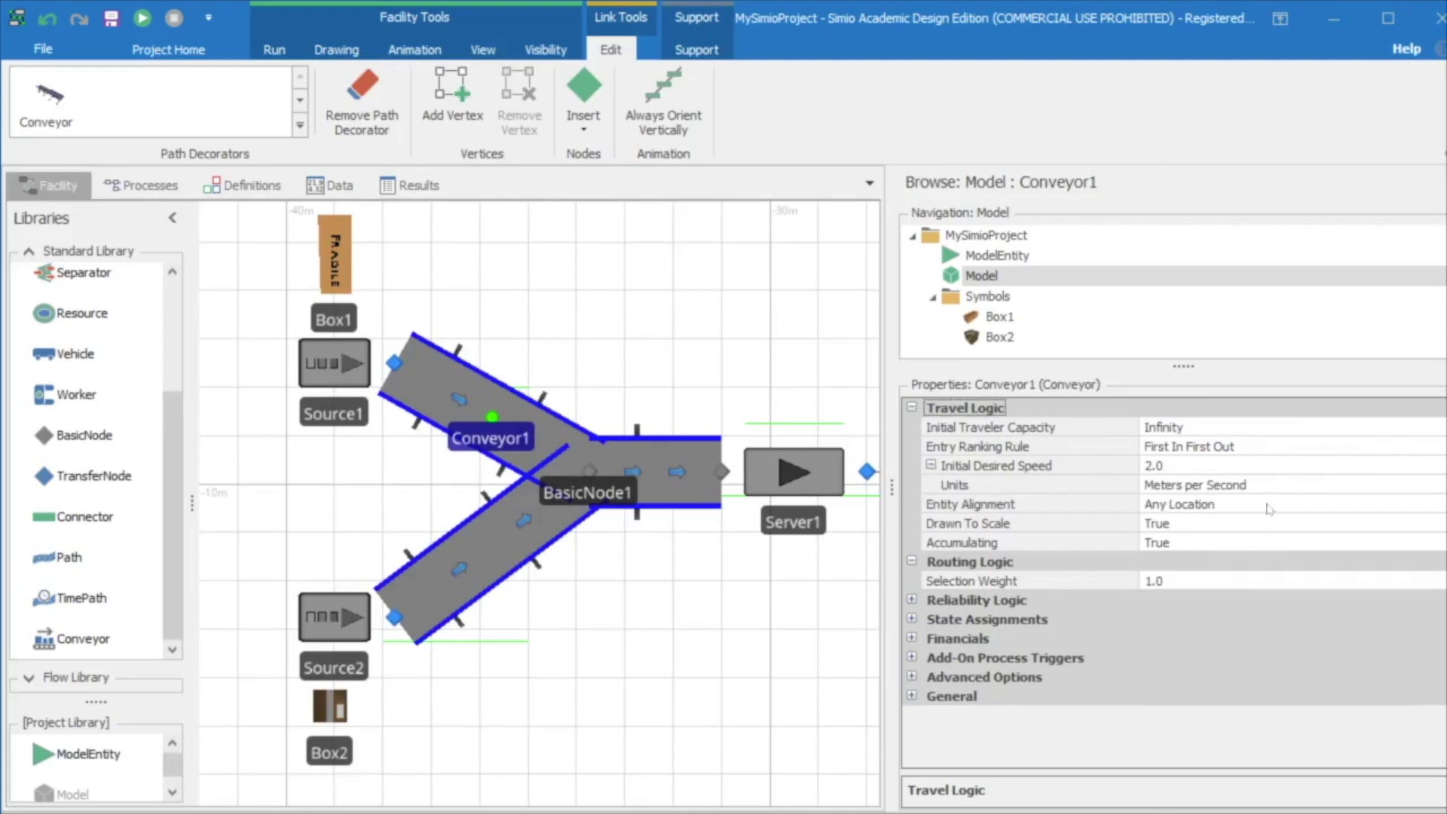
left_click(1151, 465)
type("3")
left_click(1214, 529)
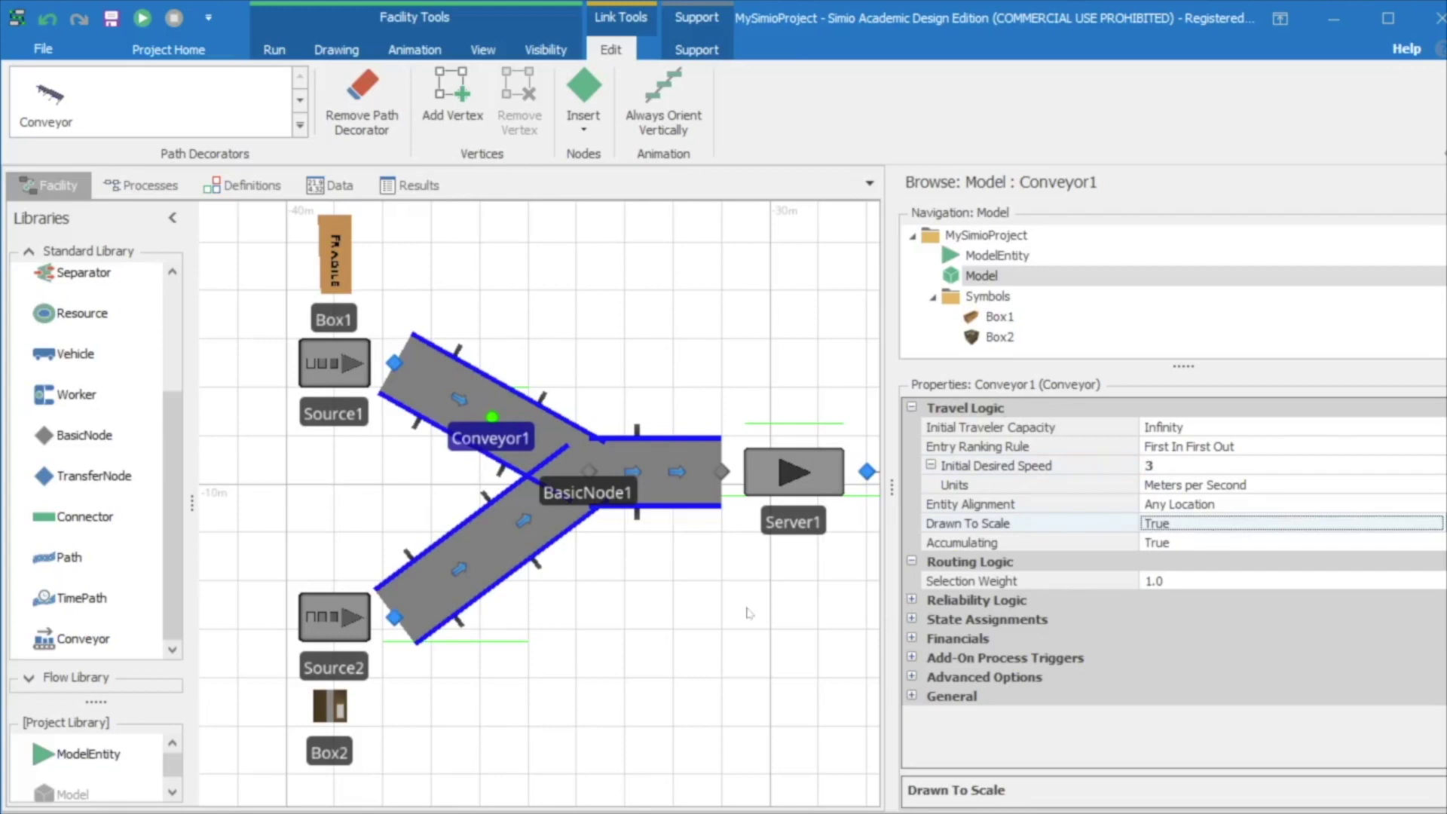
- Set the initial desired speed of the Source2–BasicNode1 conveyor to 4 meters per second
left_click(462, 594)
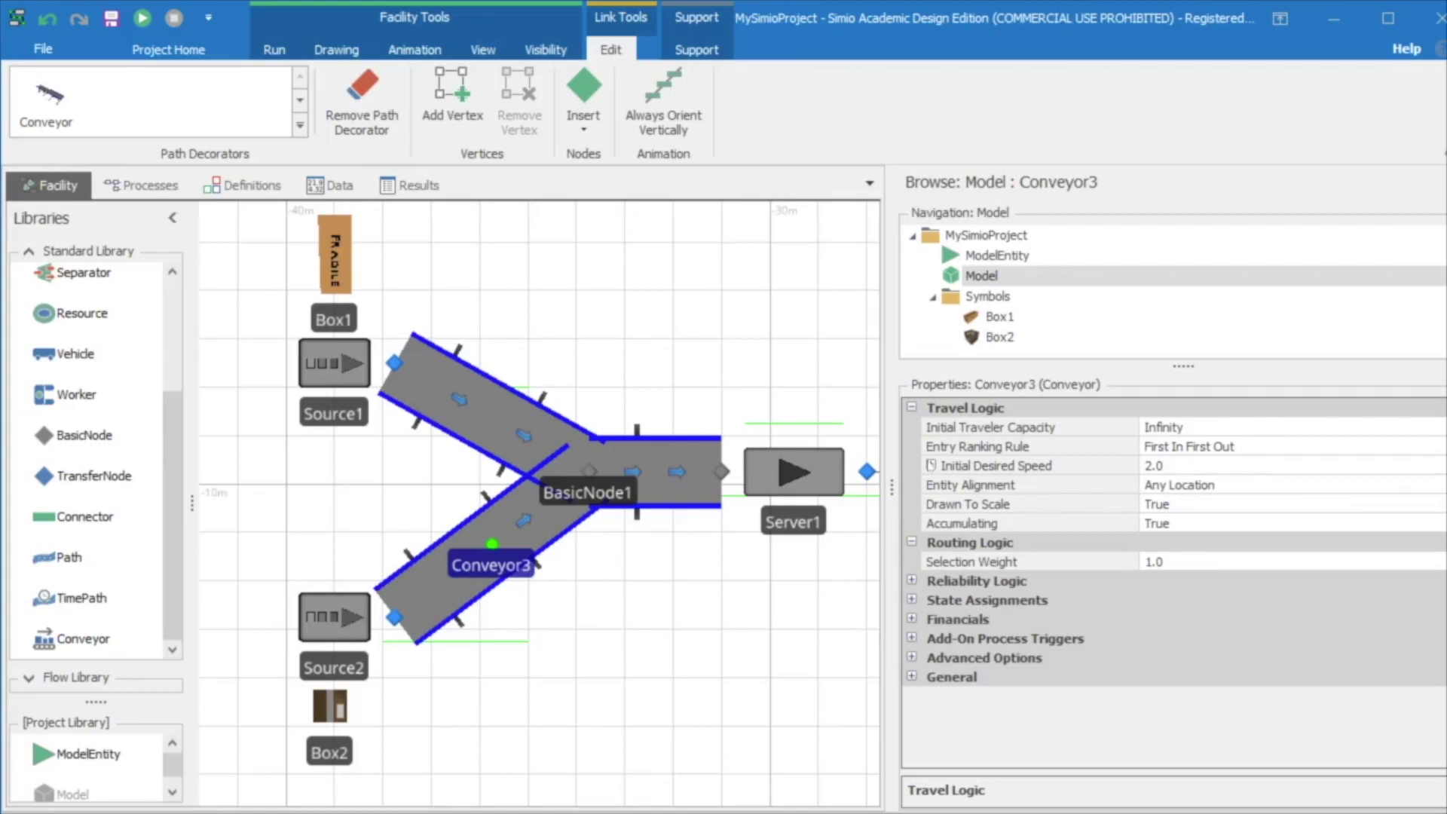
left_click(932, 466)
left_click(1194, 463)
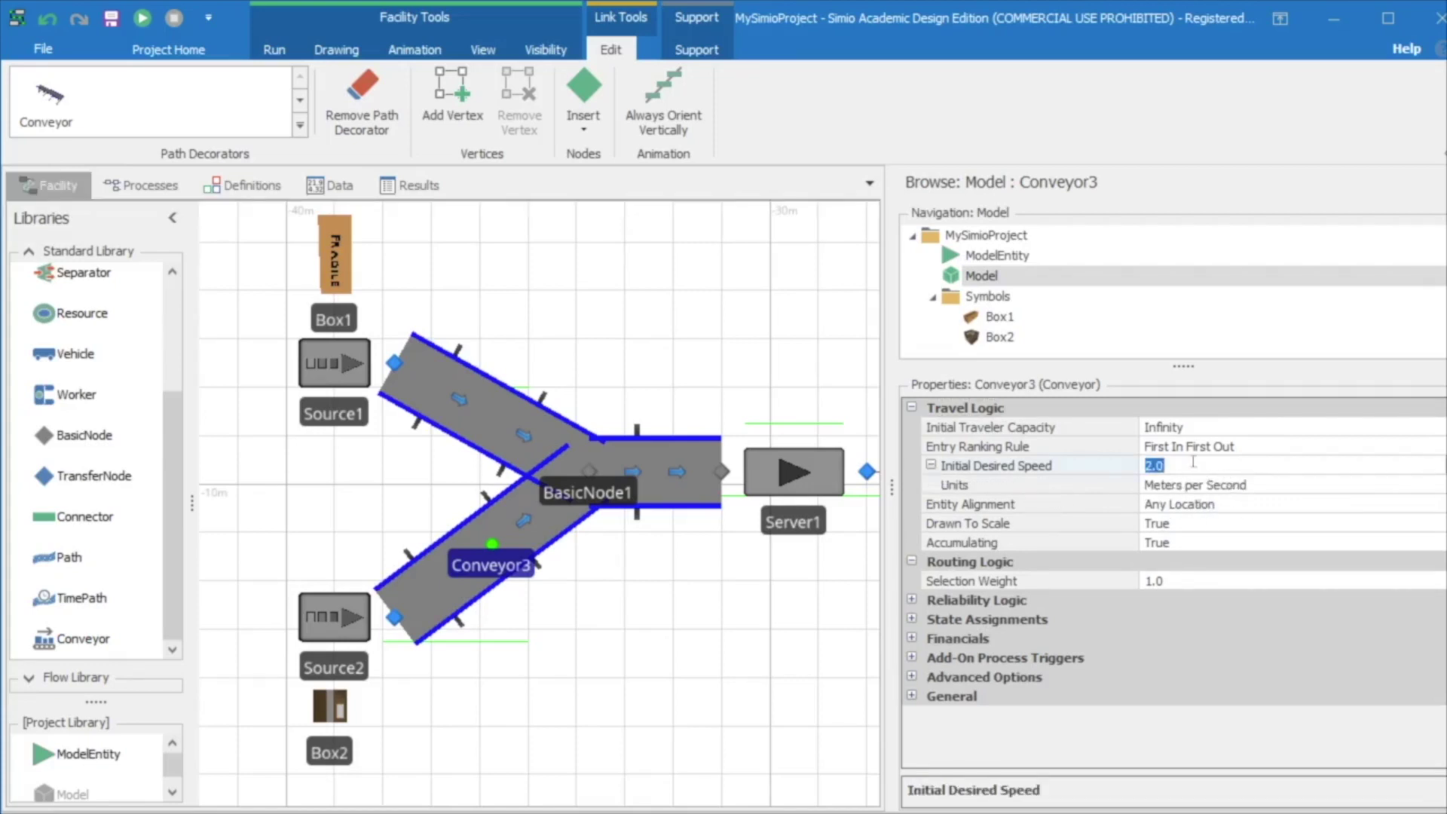
left_click(769, 618)
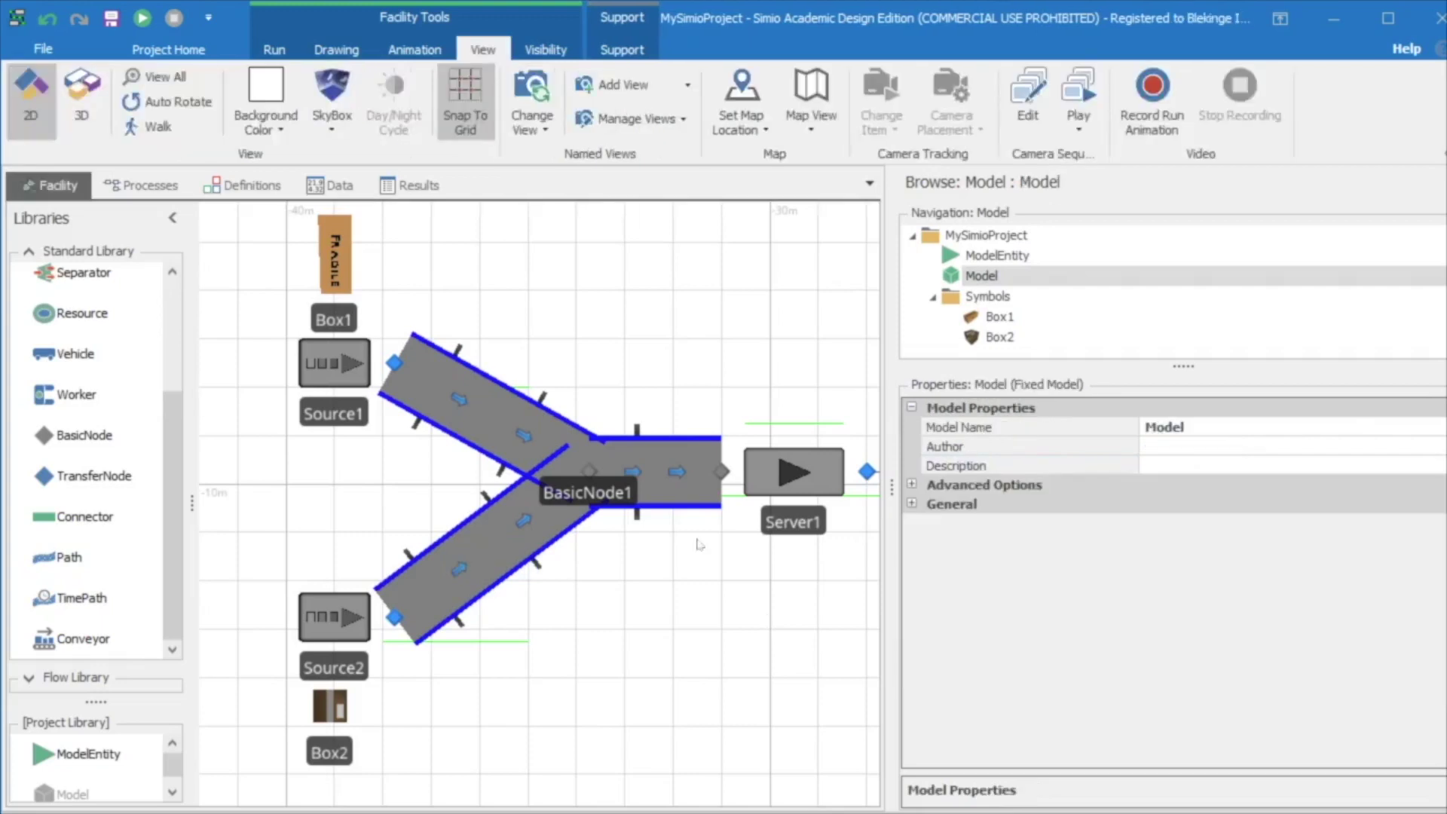
- Check the initial desired speed and its units on the BasicNode1–Server1 conveyor
left_click(718, 506)
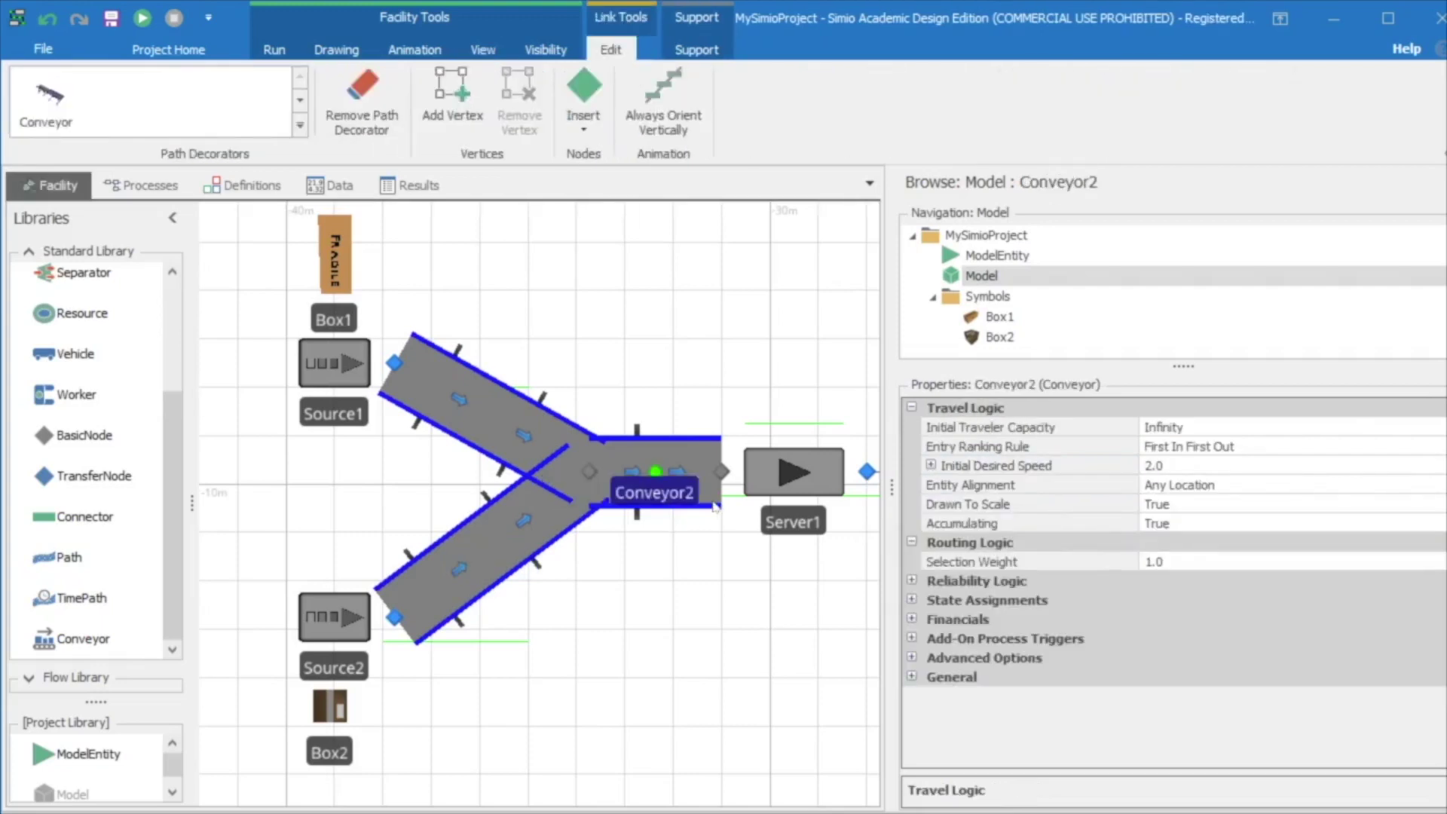
left_click(926, 463)
left_click(931, 465)
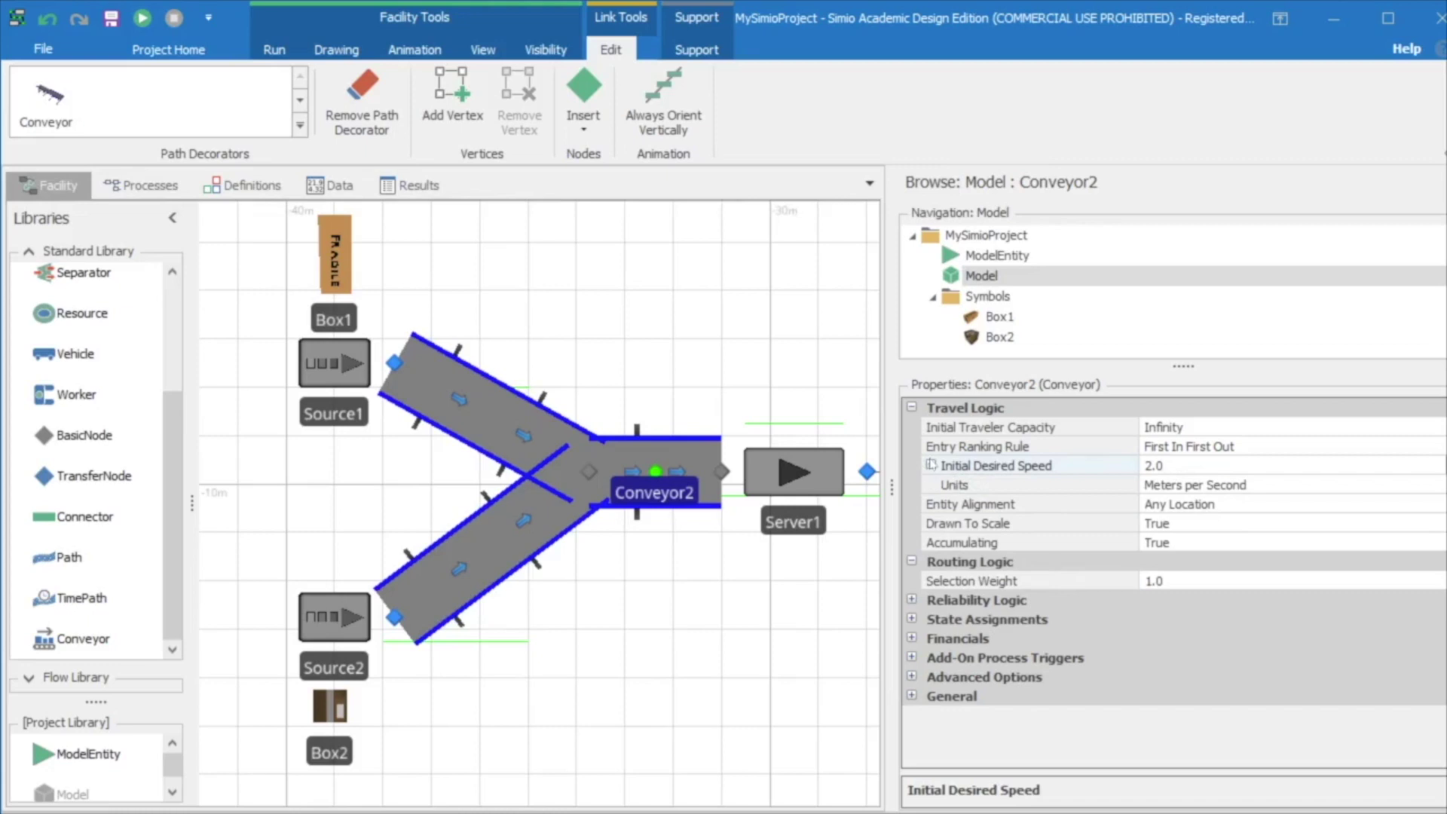
left_click(932, 466)
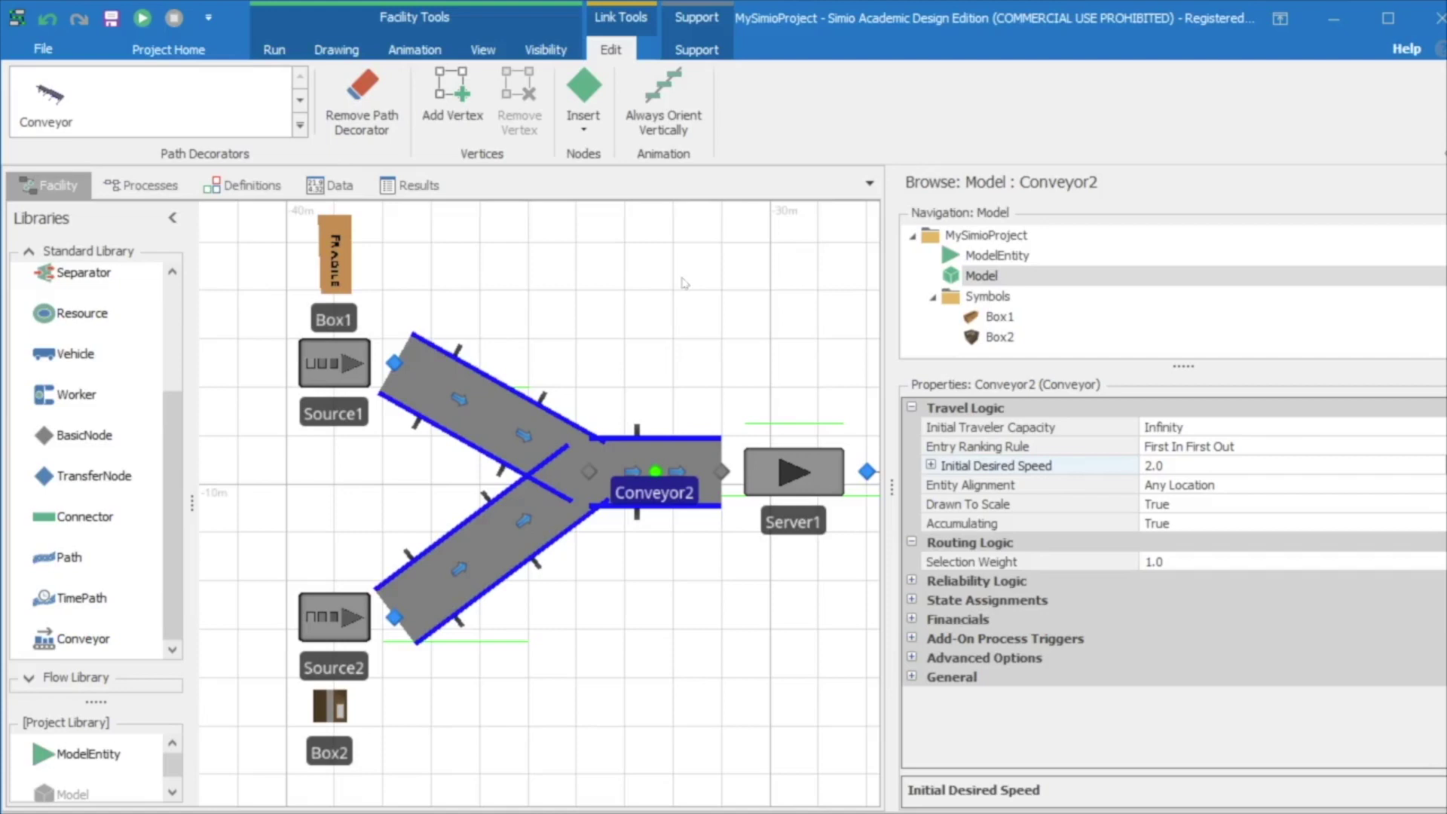
- Set Drawn To Scale to False for the Source1–BasicNode1 conveyor and give it a logical length of 20 meters
left_click(481, 412)
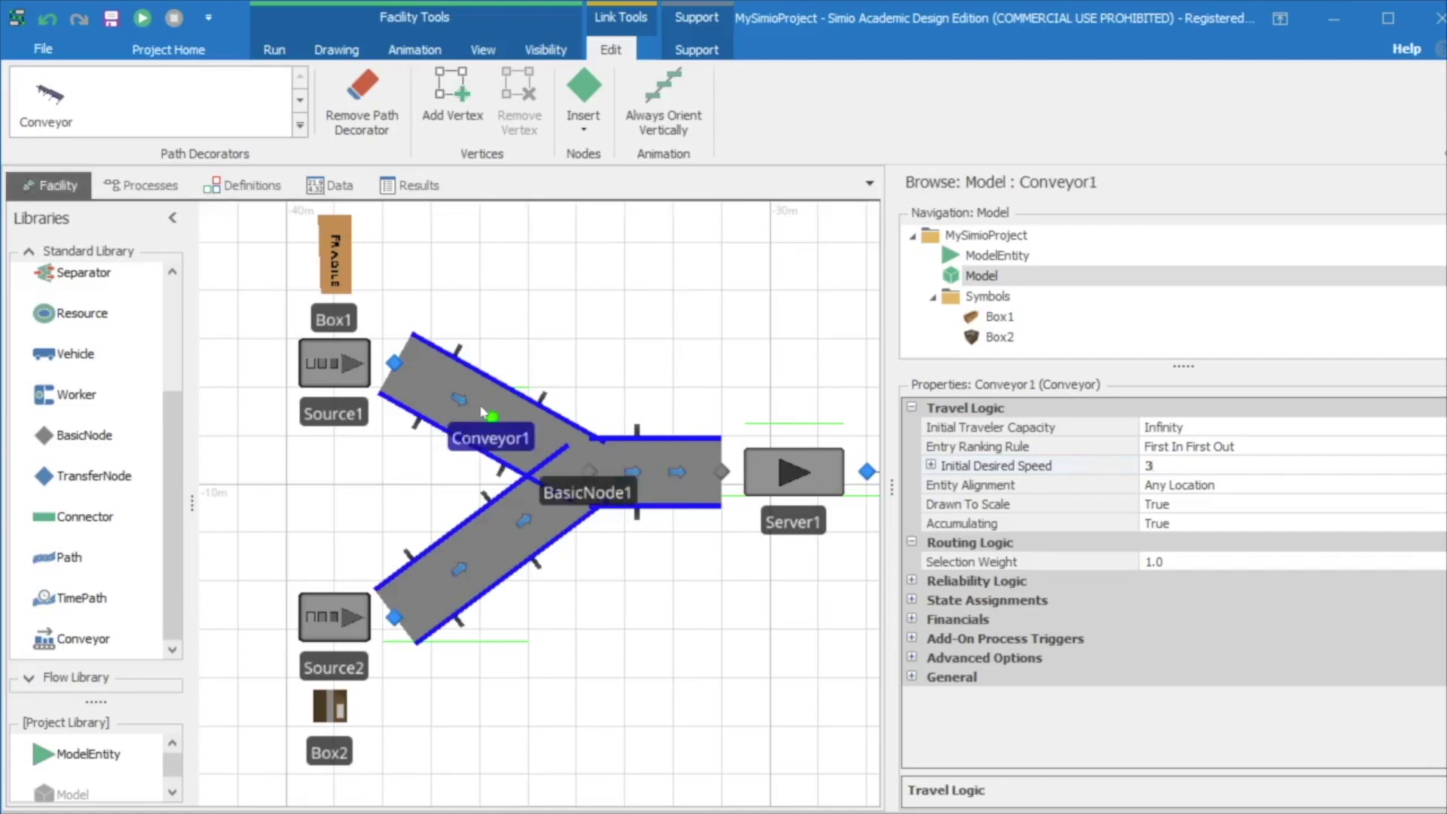
left_click(1269, 505)
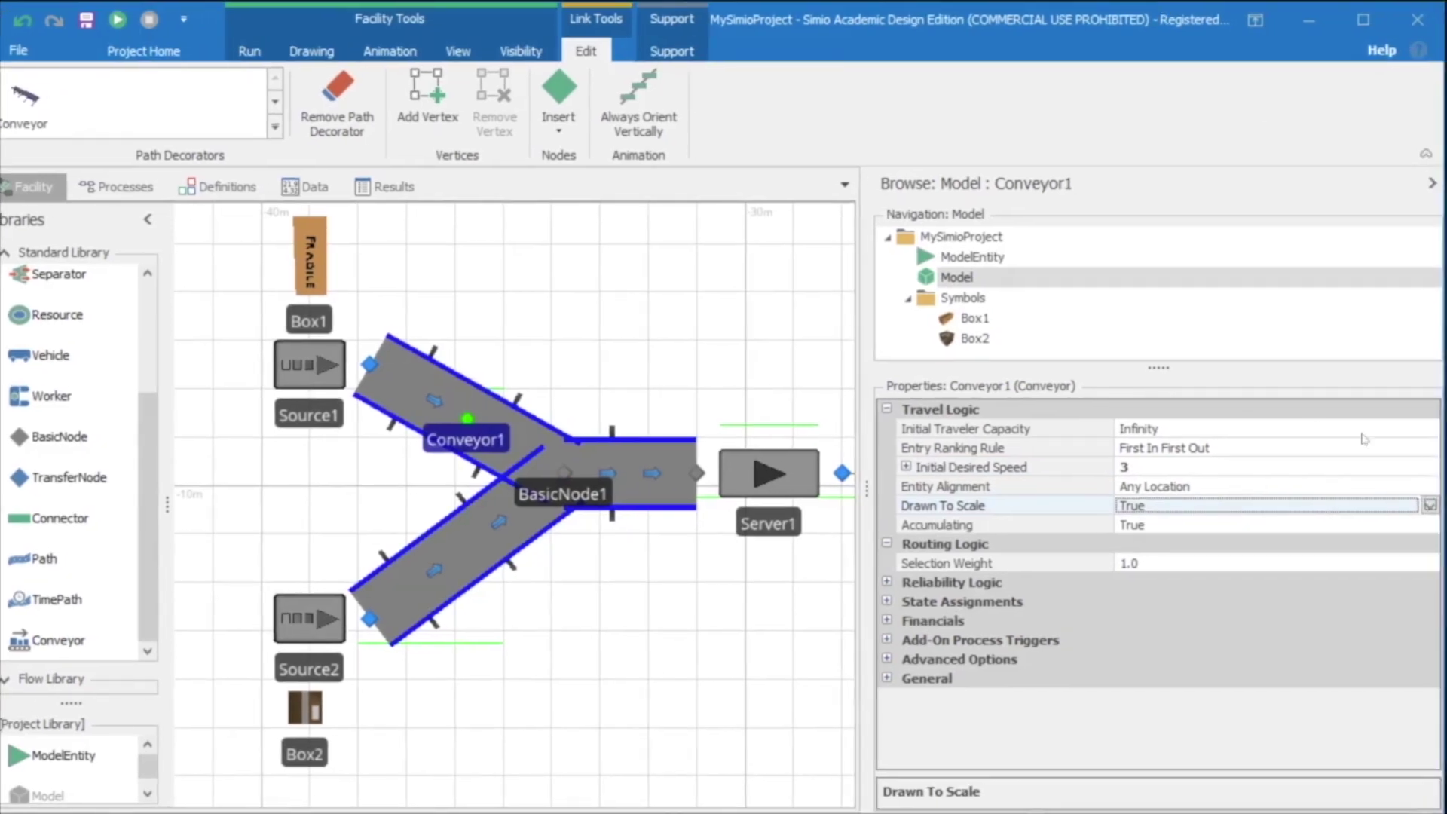
left_click(1430, 505)
left_click(1174, 528)
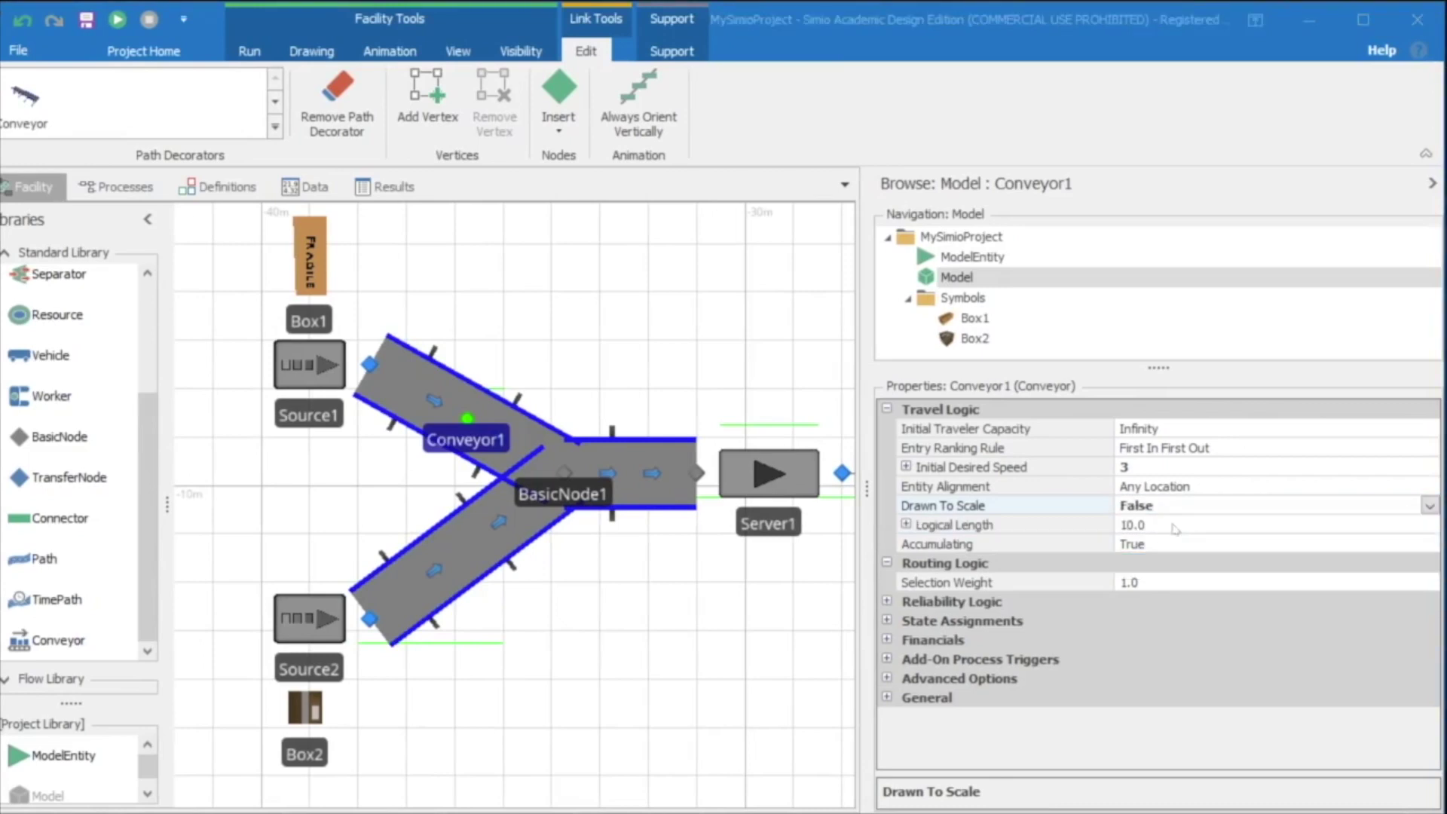
left_click(907, 525)
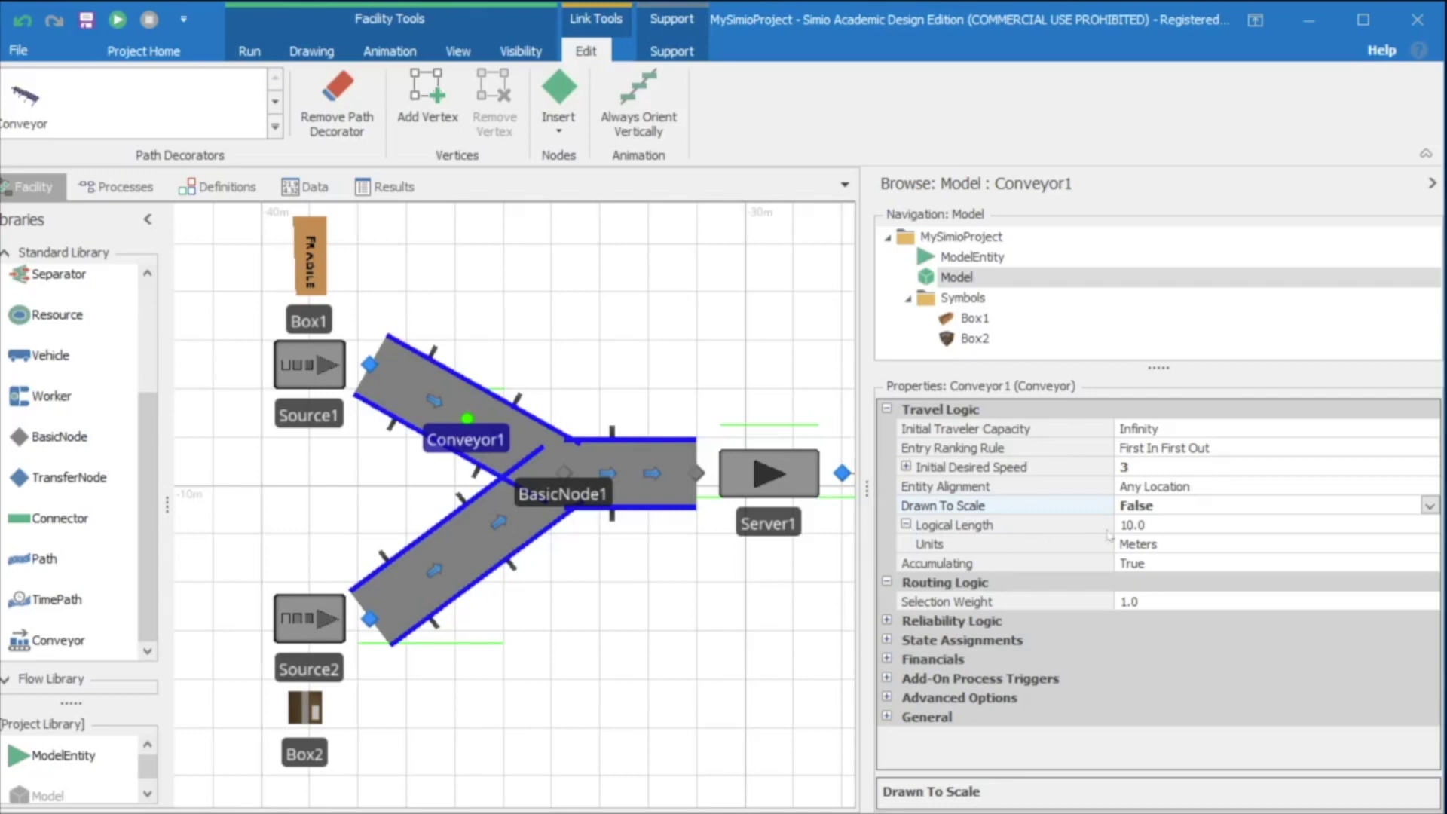
left_click(1131, 526)
type("20")
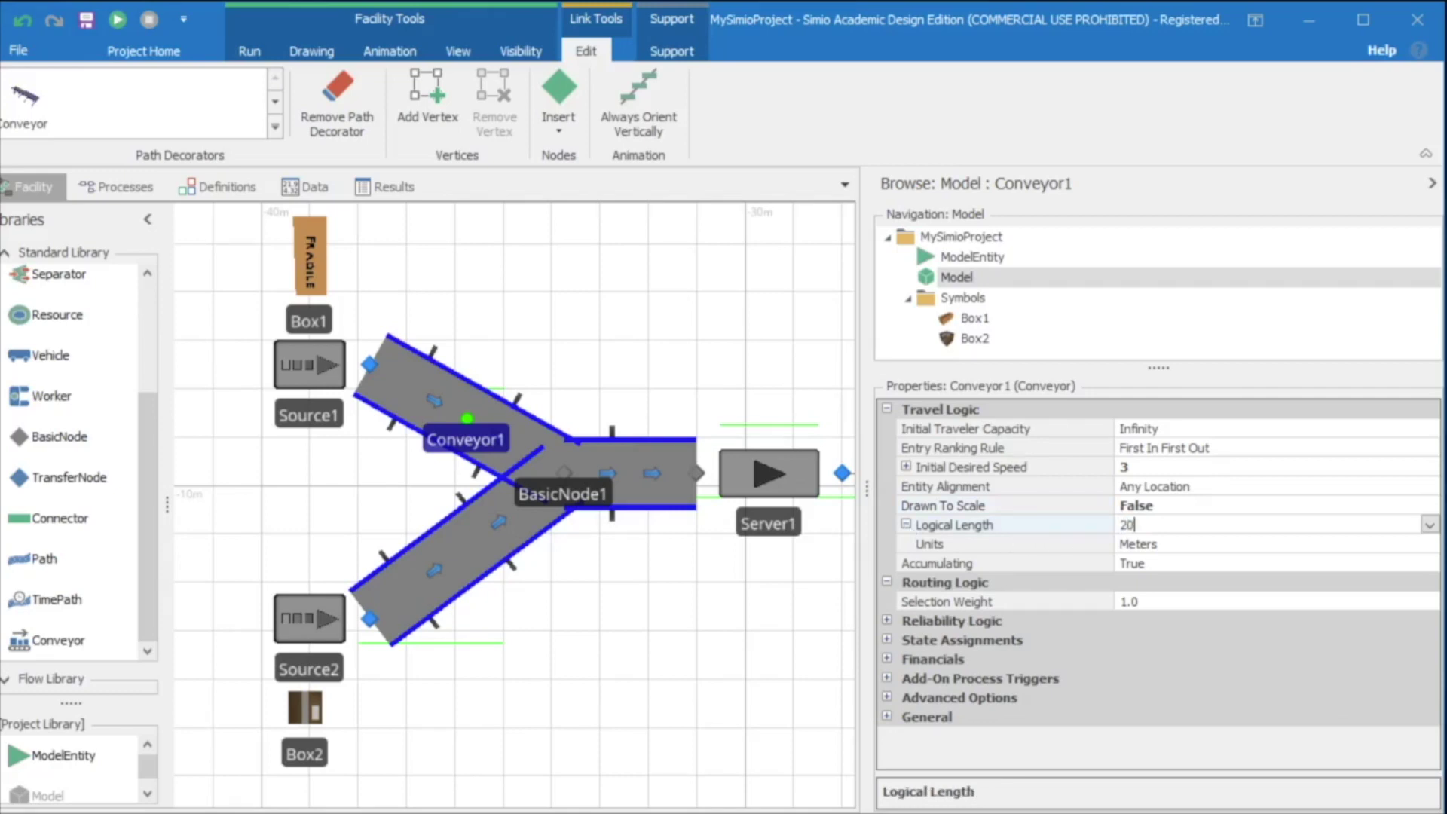
left_click(691, 640)
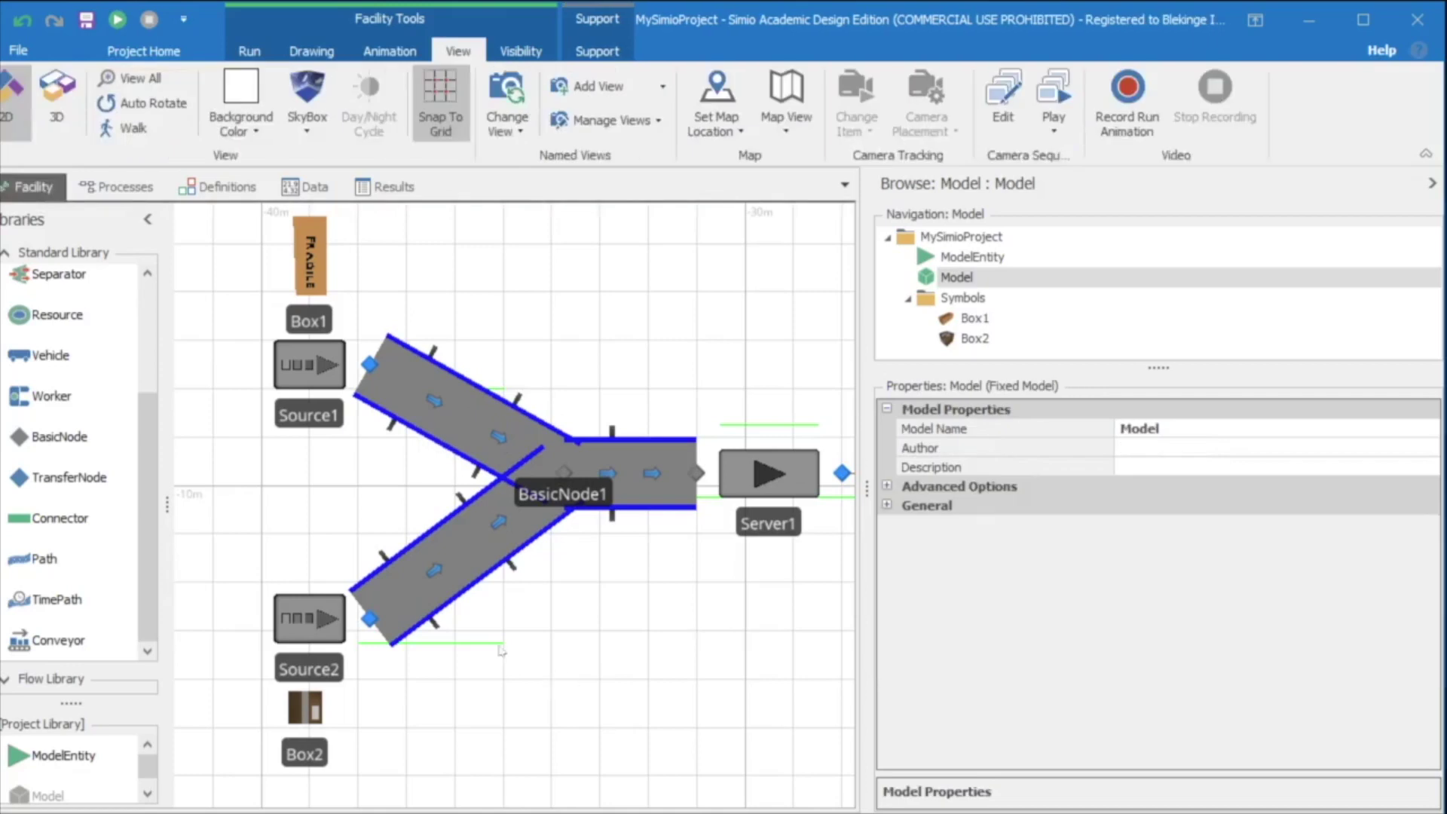
- Set Drawn To Scale to False for the Source2–BasicNode1 conveyor and give it a logical length of 30 meters
left_click(461, 588)
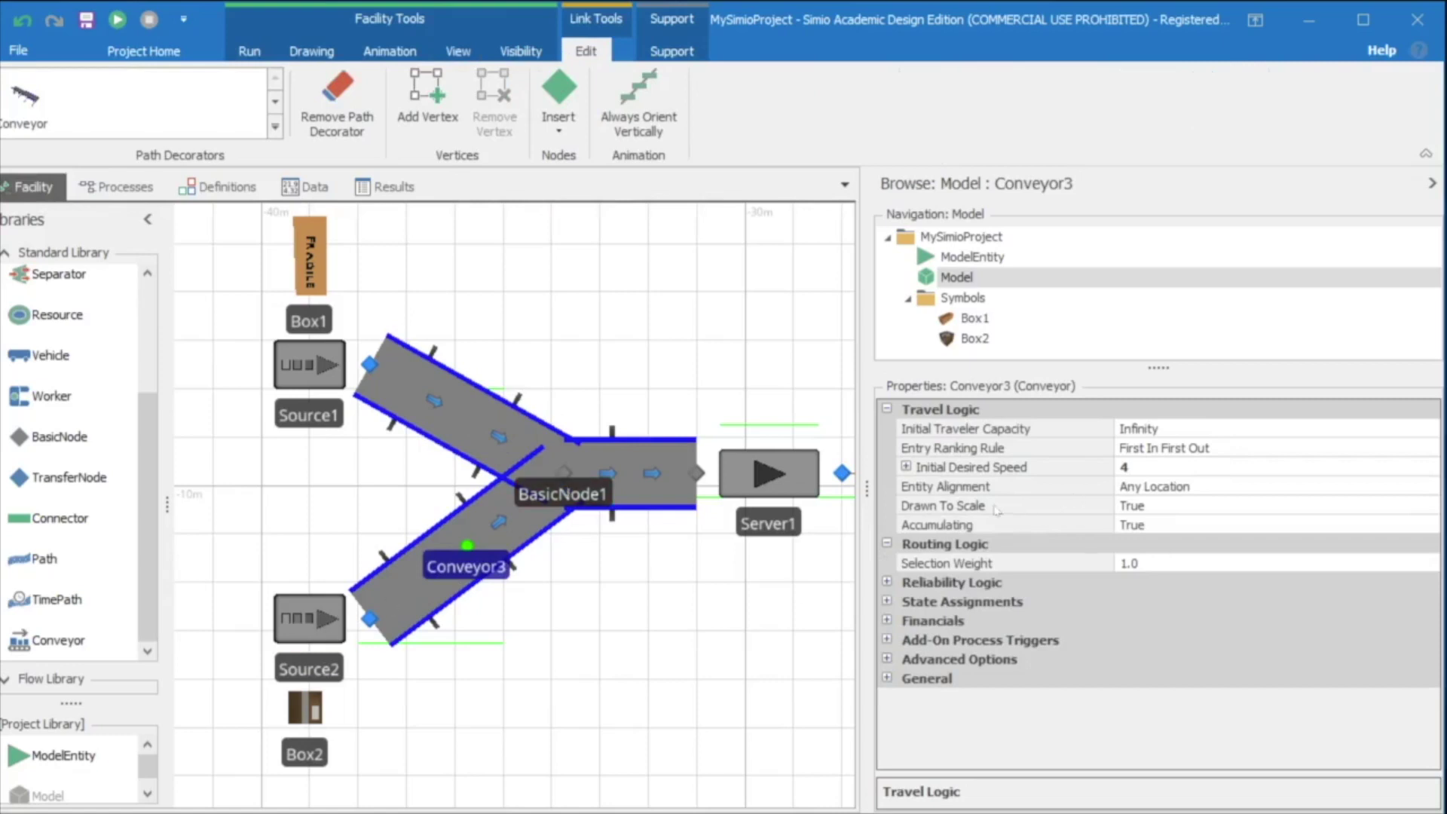
left_click(1170, 511)
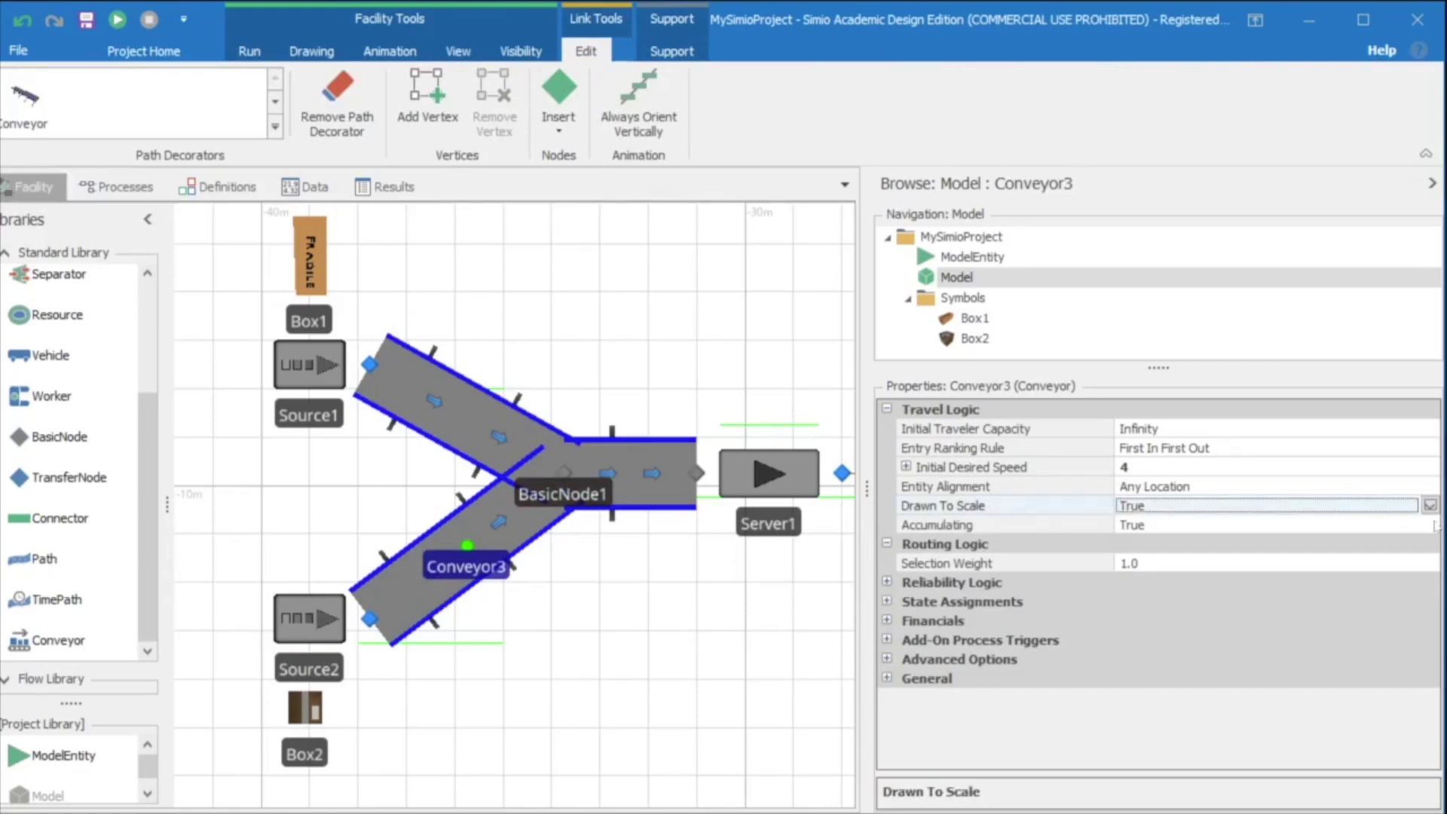
left_click(1430, 506)
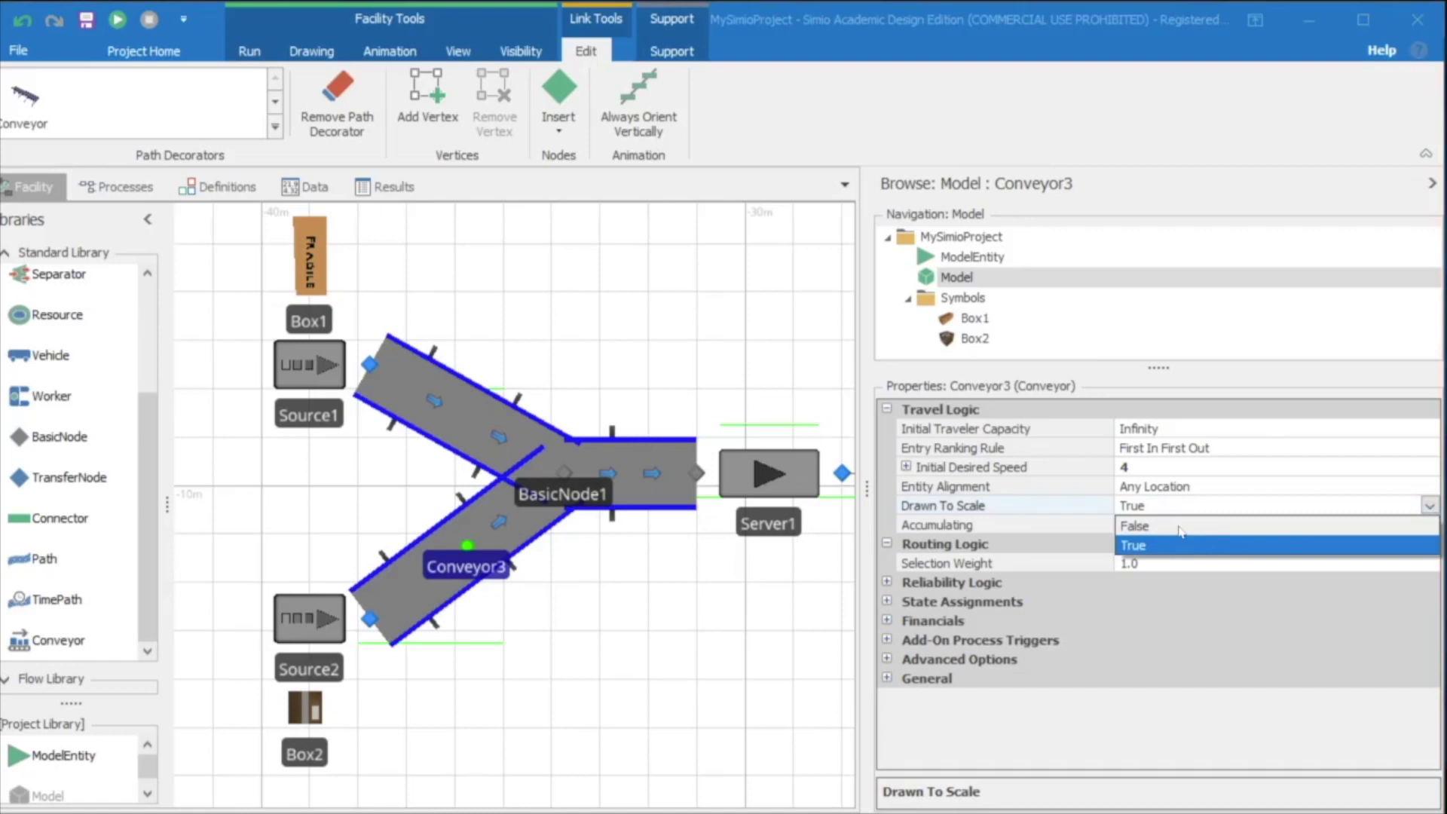
left_click(1180, 528)
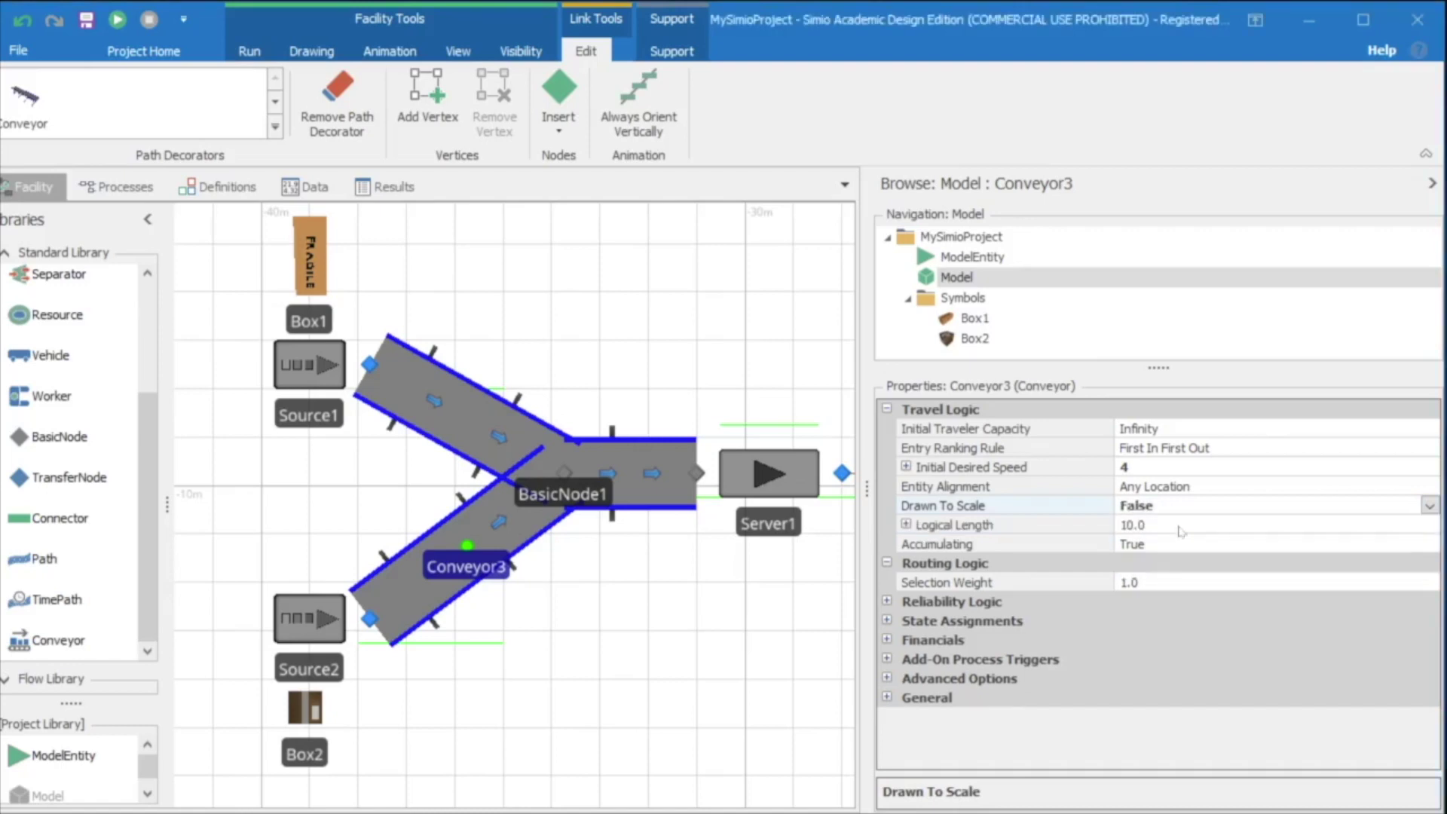
left_click(914, 525)
left_click(1131, 522)
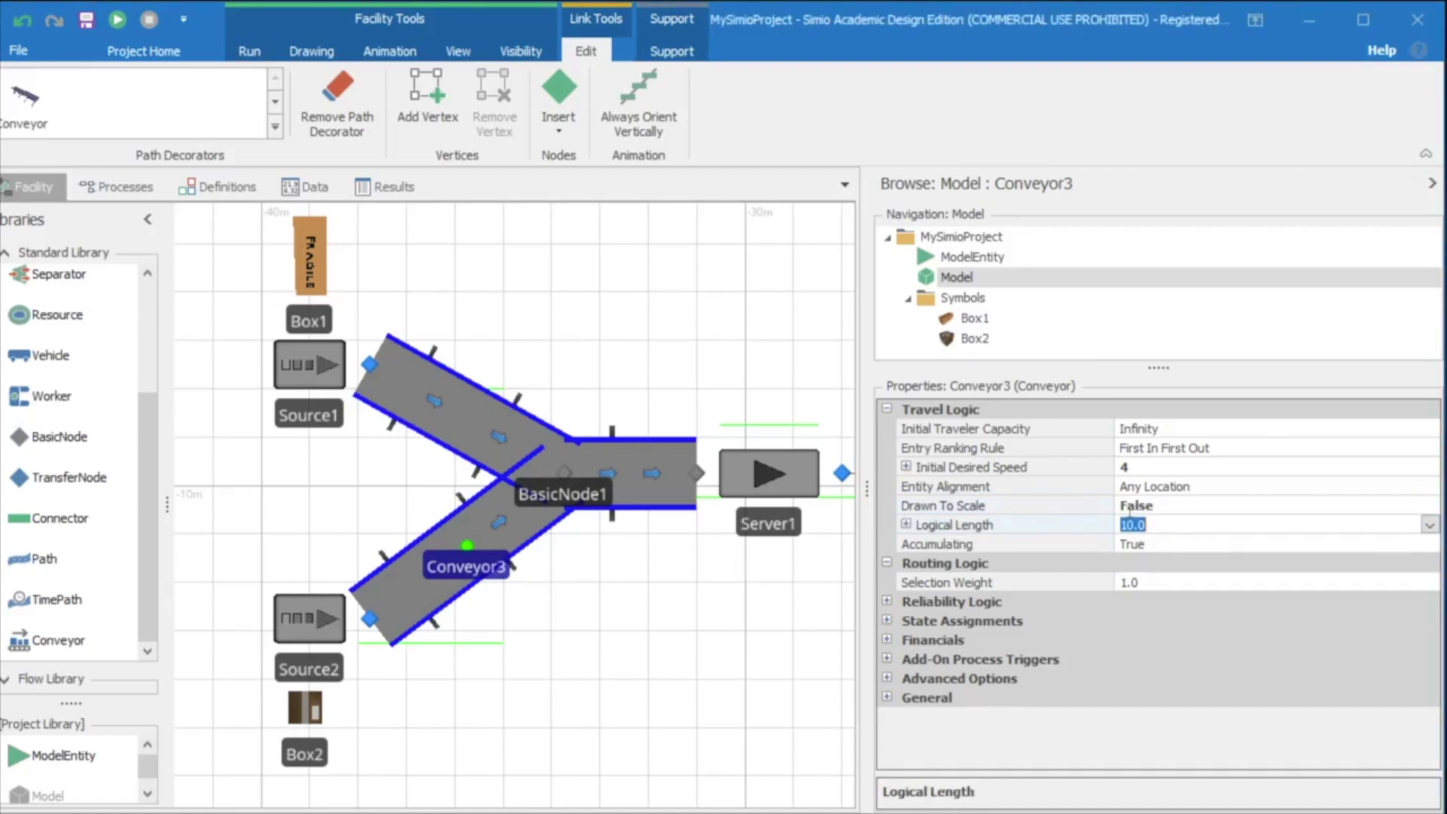
type("30")
left_click(906, 525)
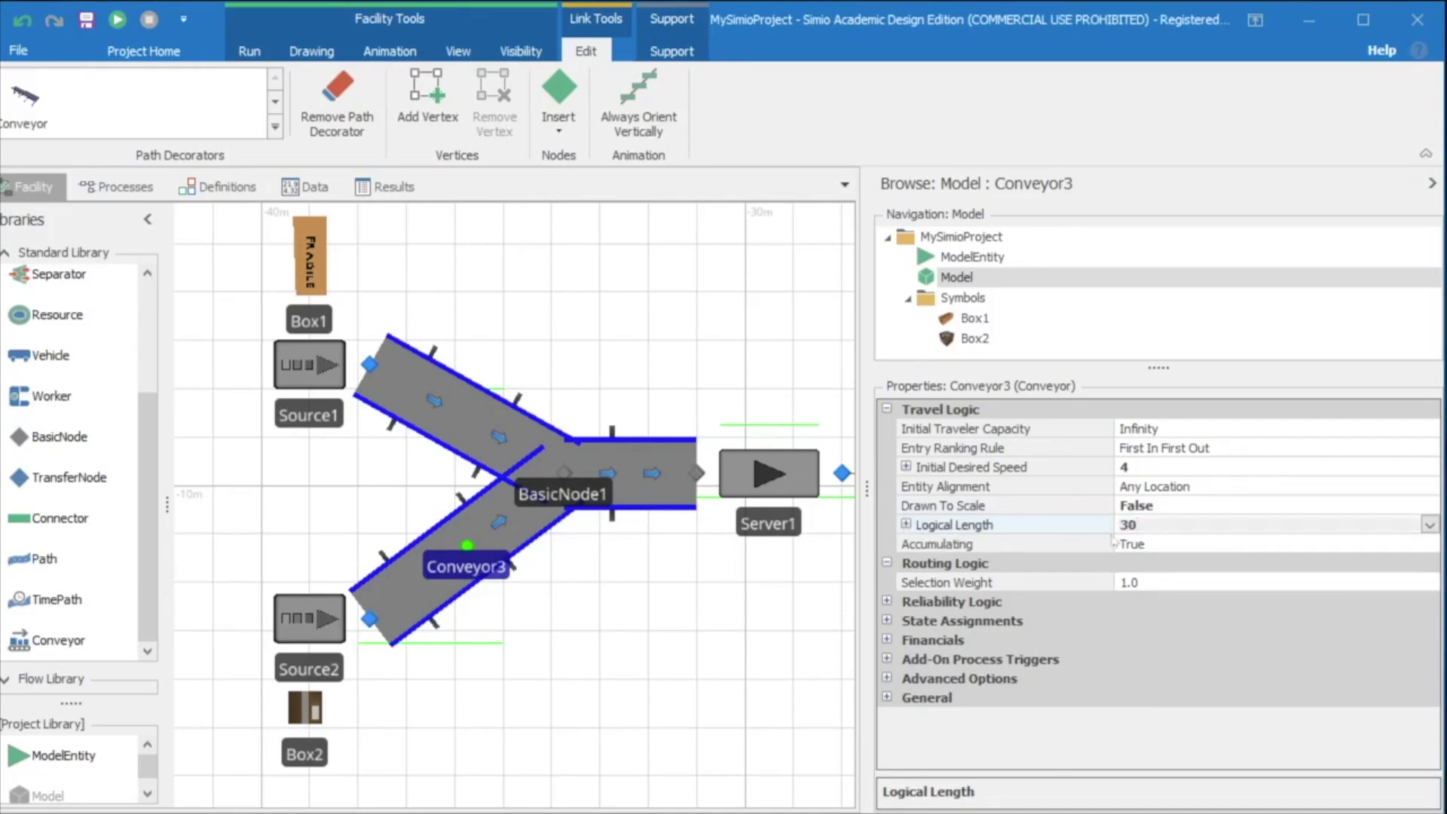
left_click(906, 525)
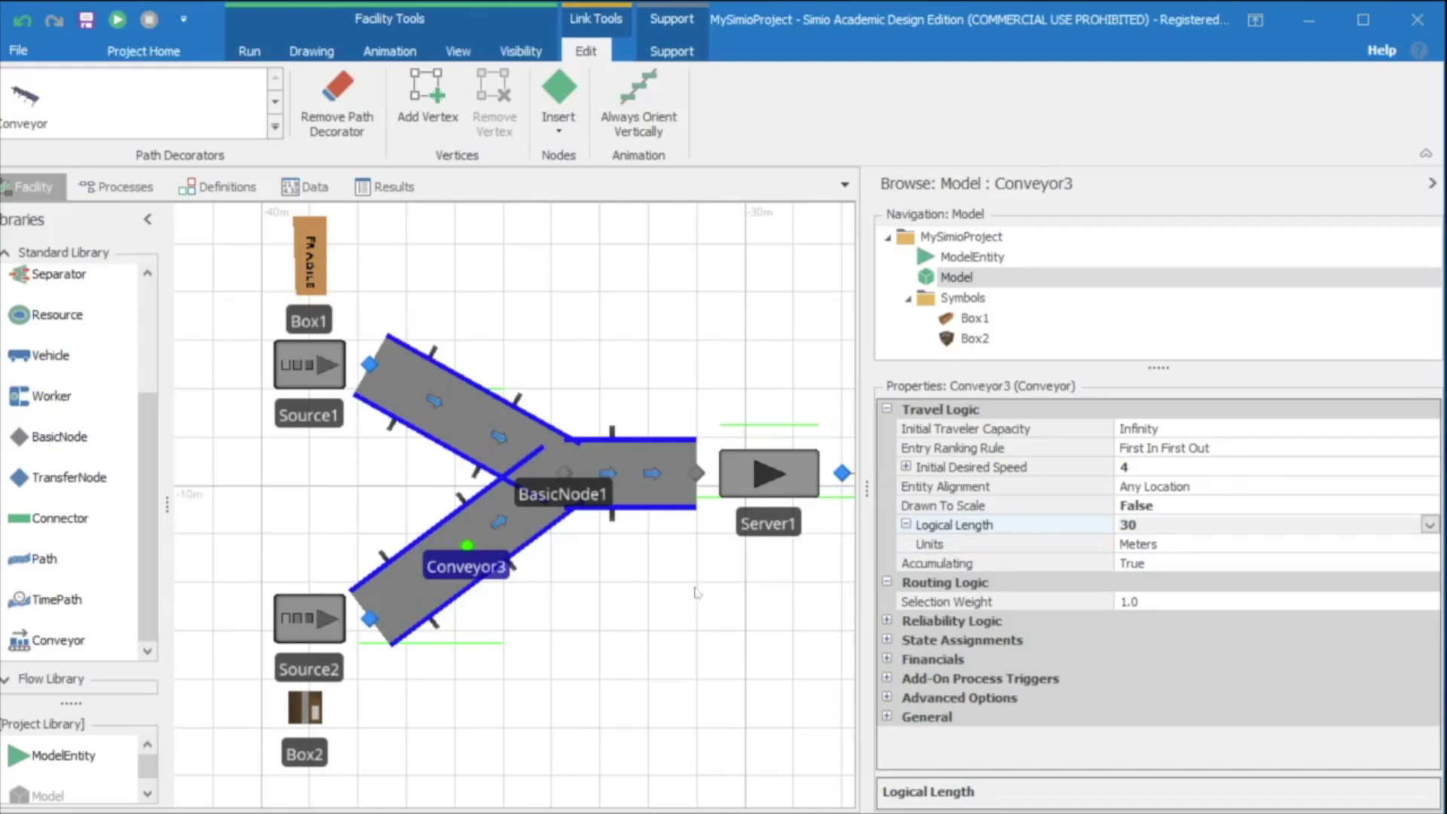
left_click(673, 606)
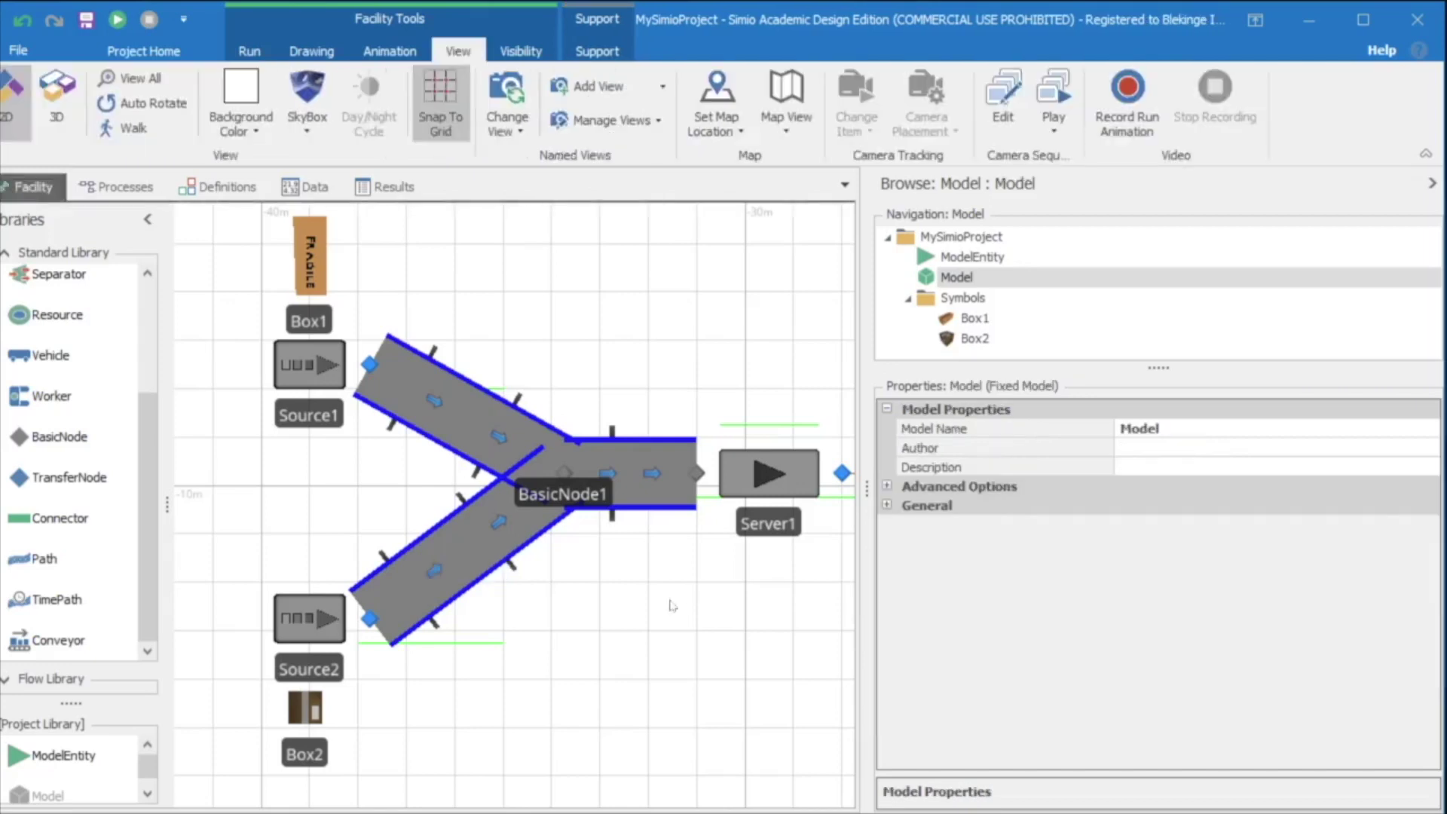
- Set Drawn To Scale to False for the BasicNode1–Server1 conveyor and give it a logical length of 5 meters
left_click(665, 502)
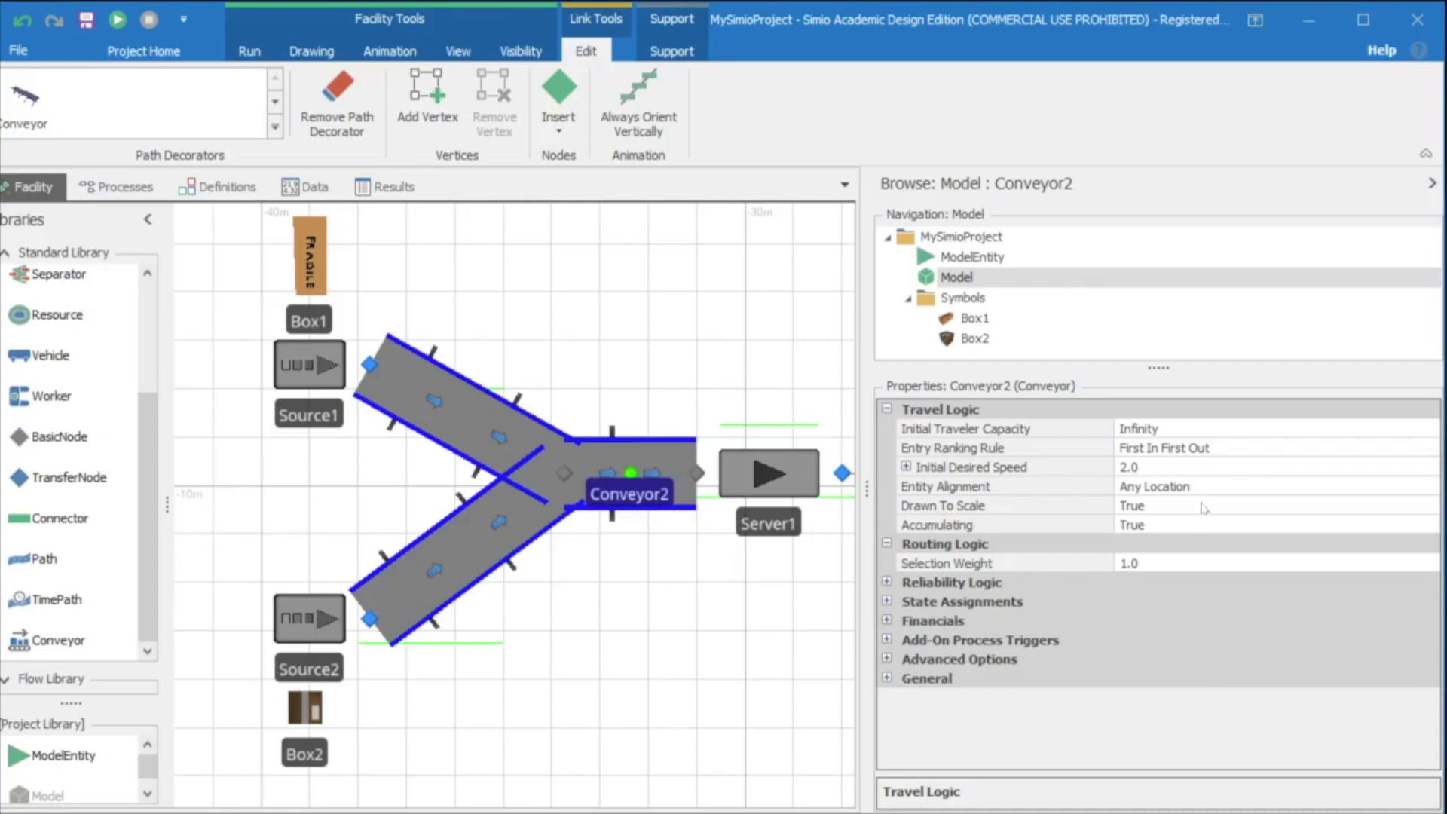
left_click(1204, 509)
left_click(1429, 506)
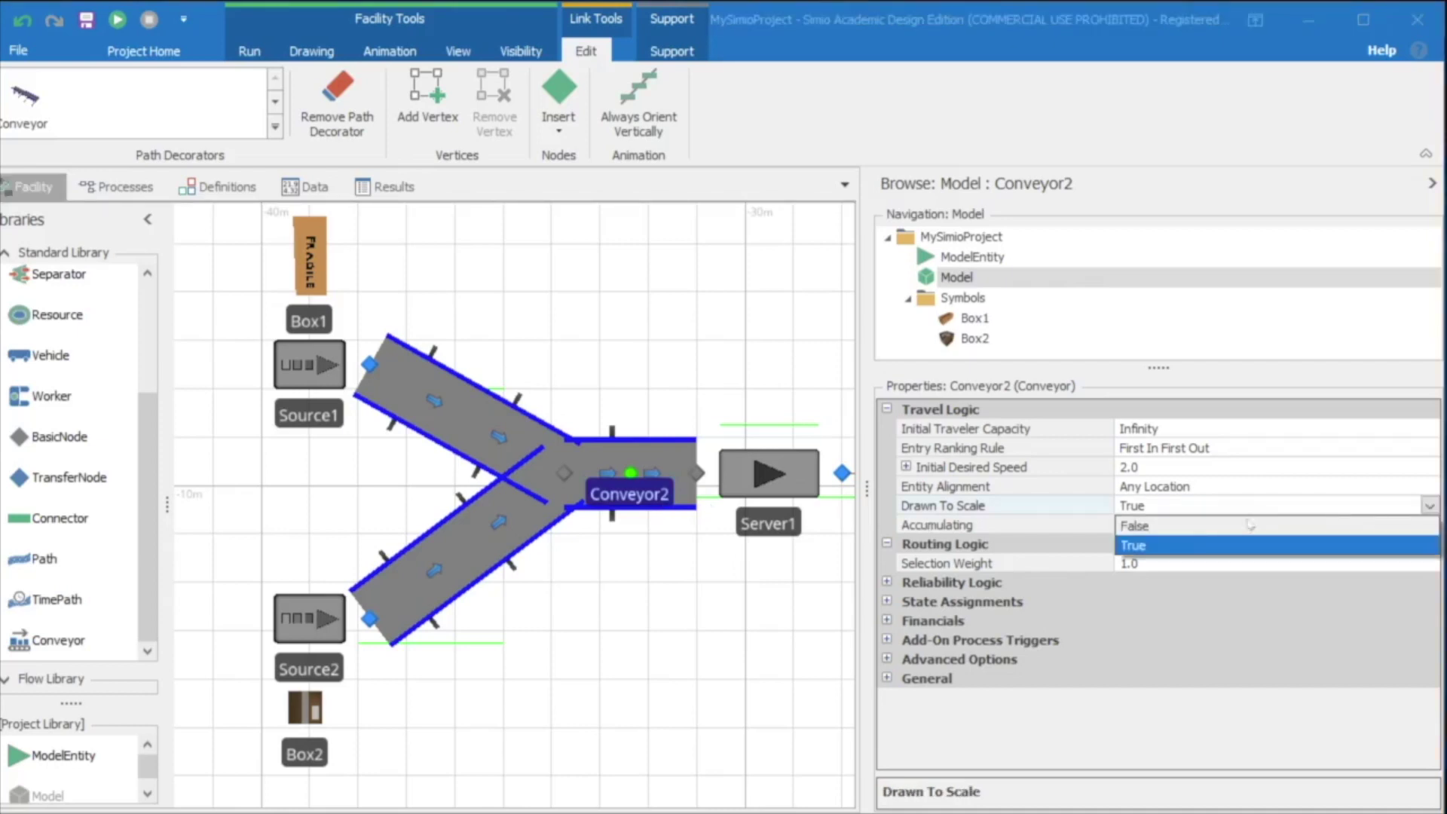
left_click(1189, 530)
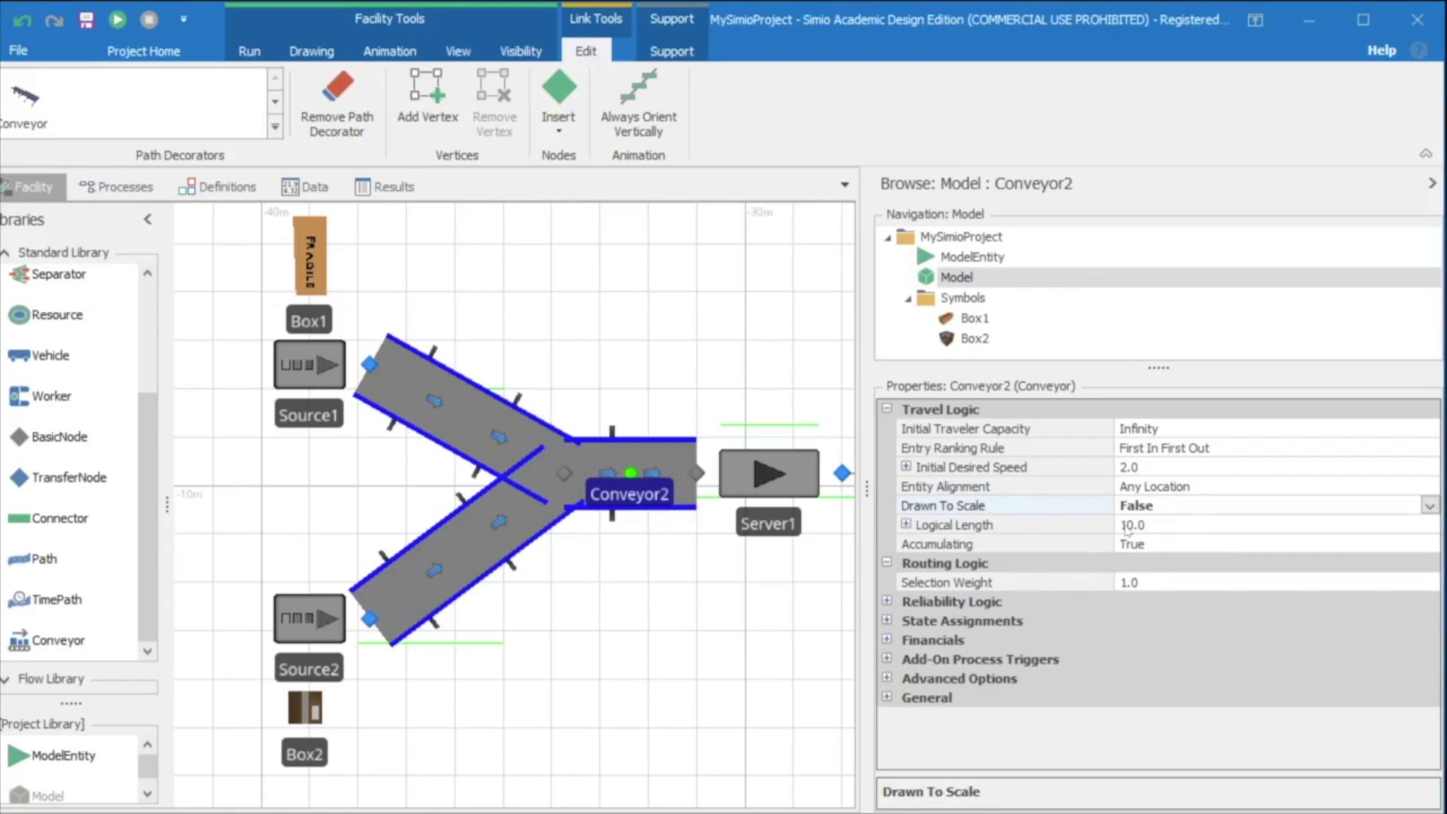
left_click(1119, 521)
type("5")
left_click(905, 525)
left_click(906, 526)
left_click(906, 525)
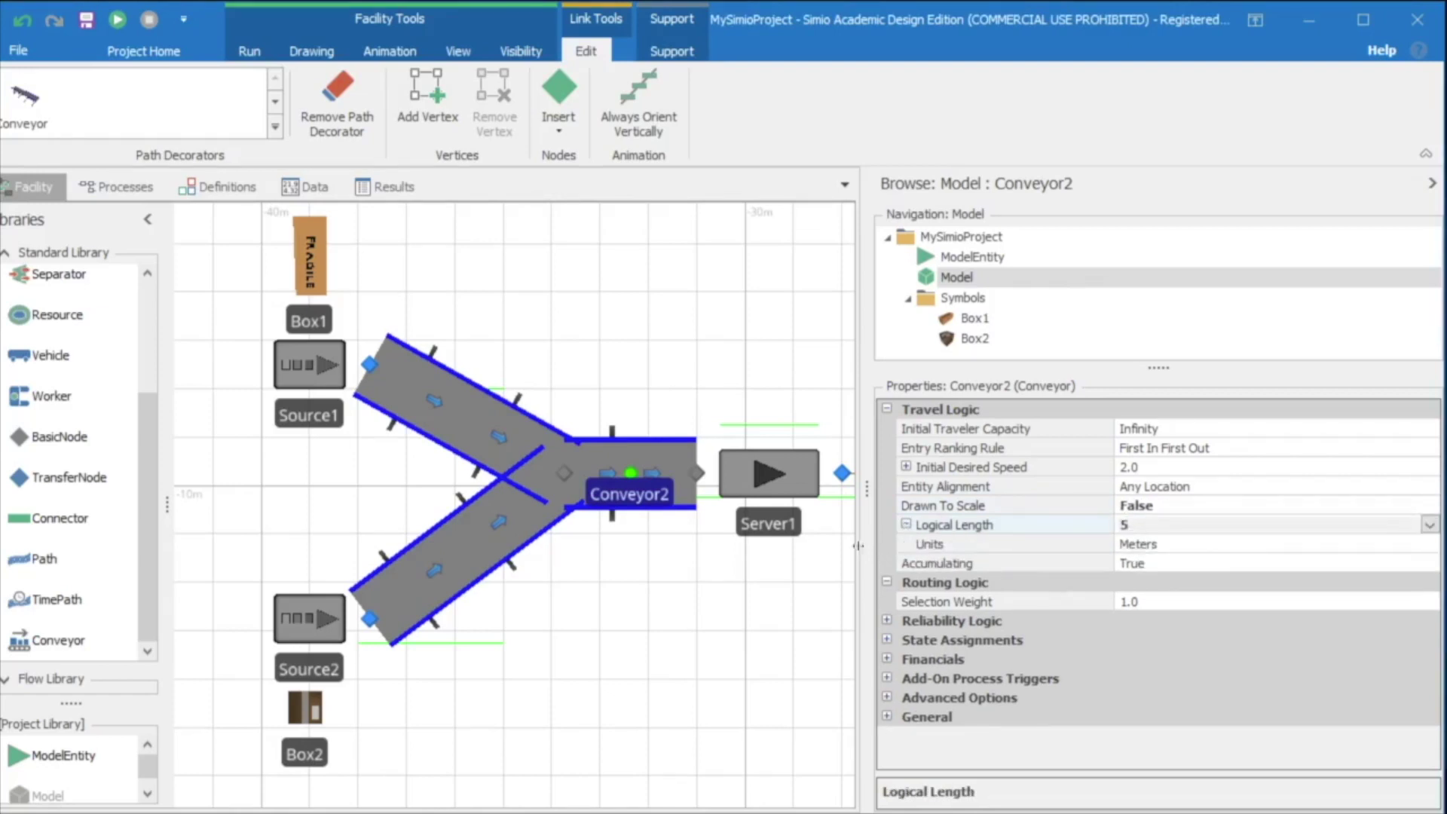
left_click(828, 576)
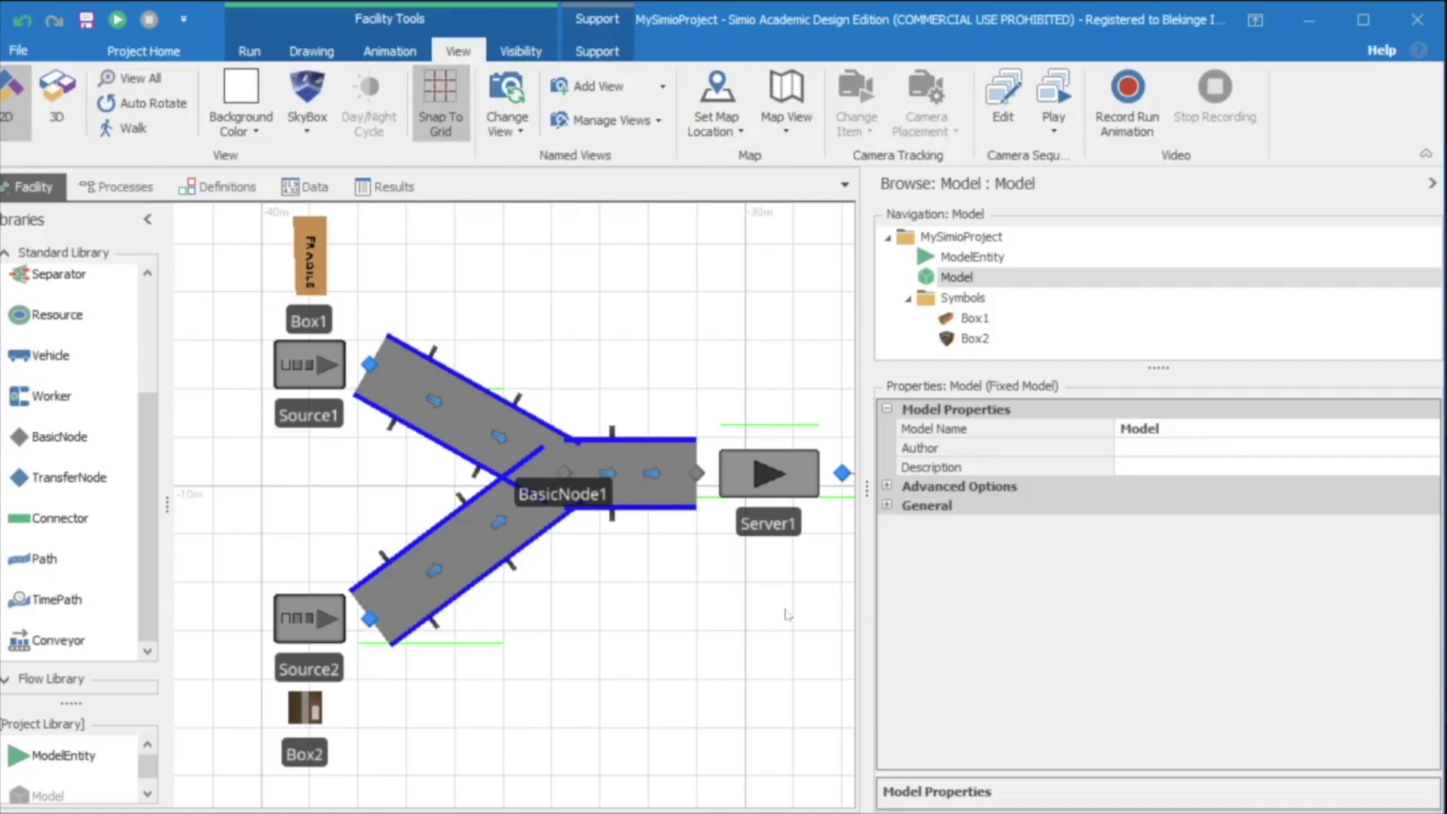
- Run the simulation in 3D to watch the boxes move along the conveyors, and stop the run
left_click(57, 112)
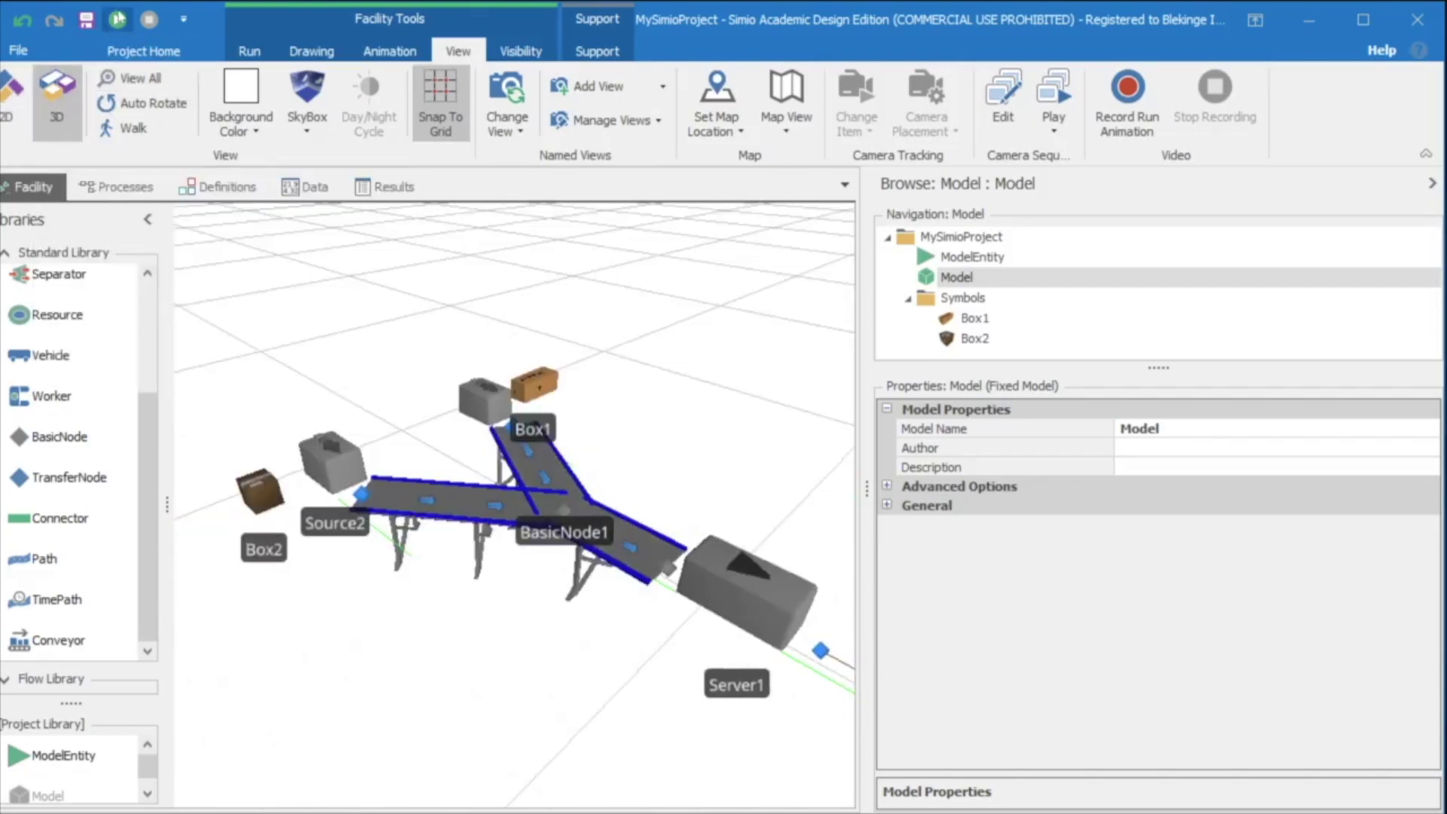
left_click(117, 20)
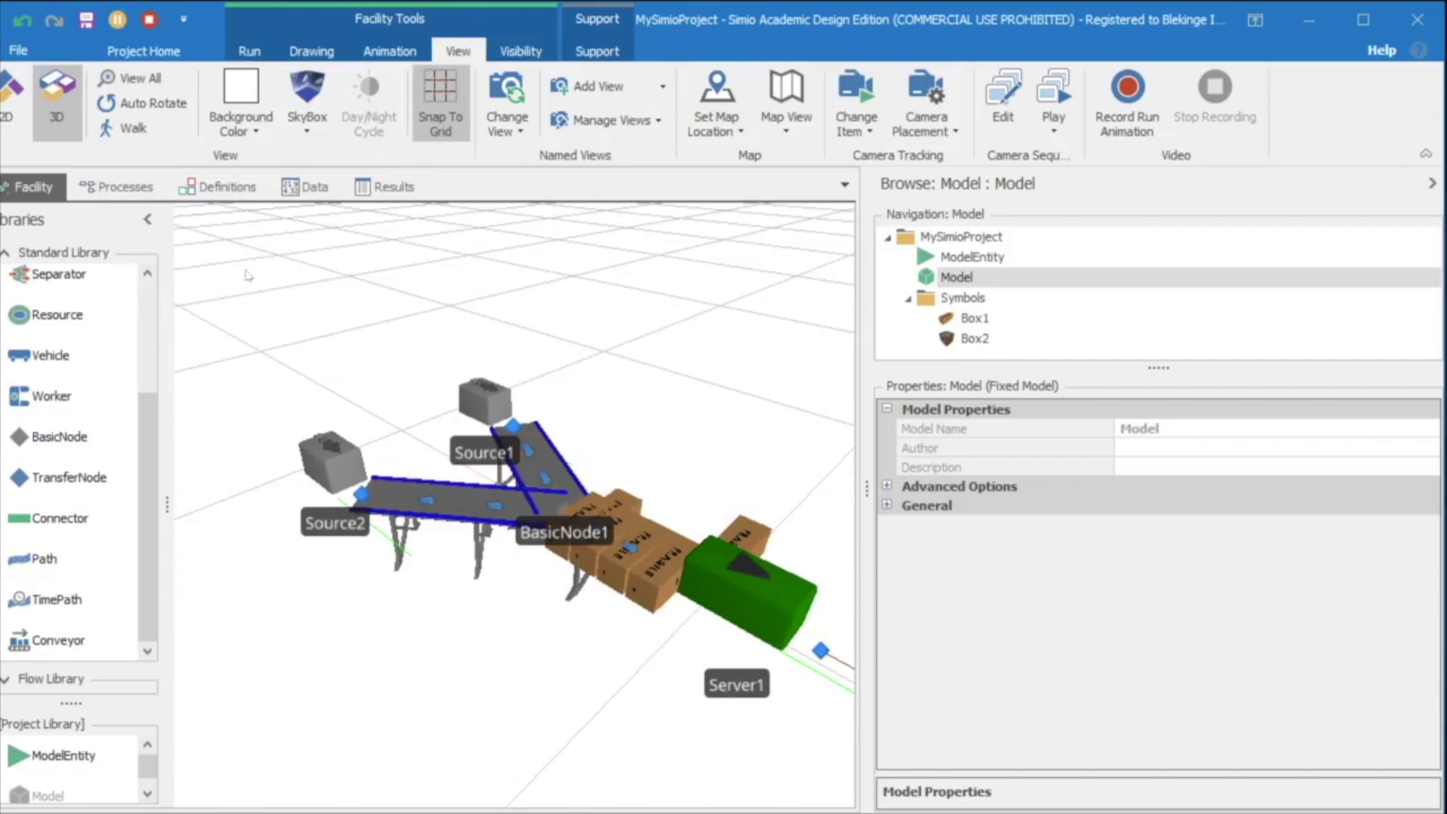
left_click(149, 20)
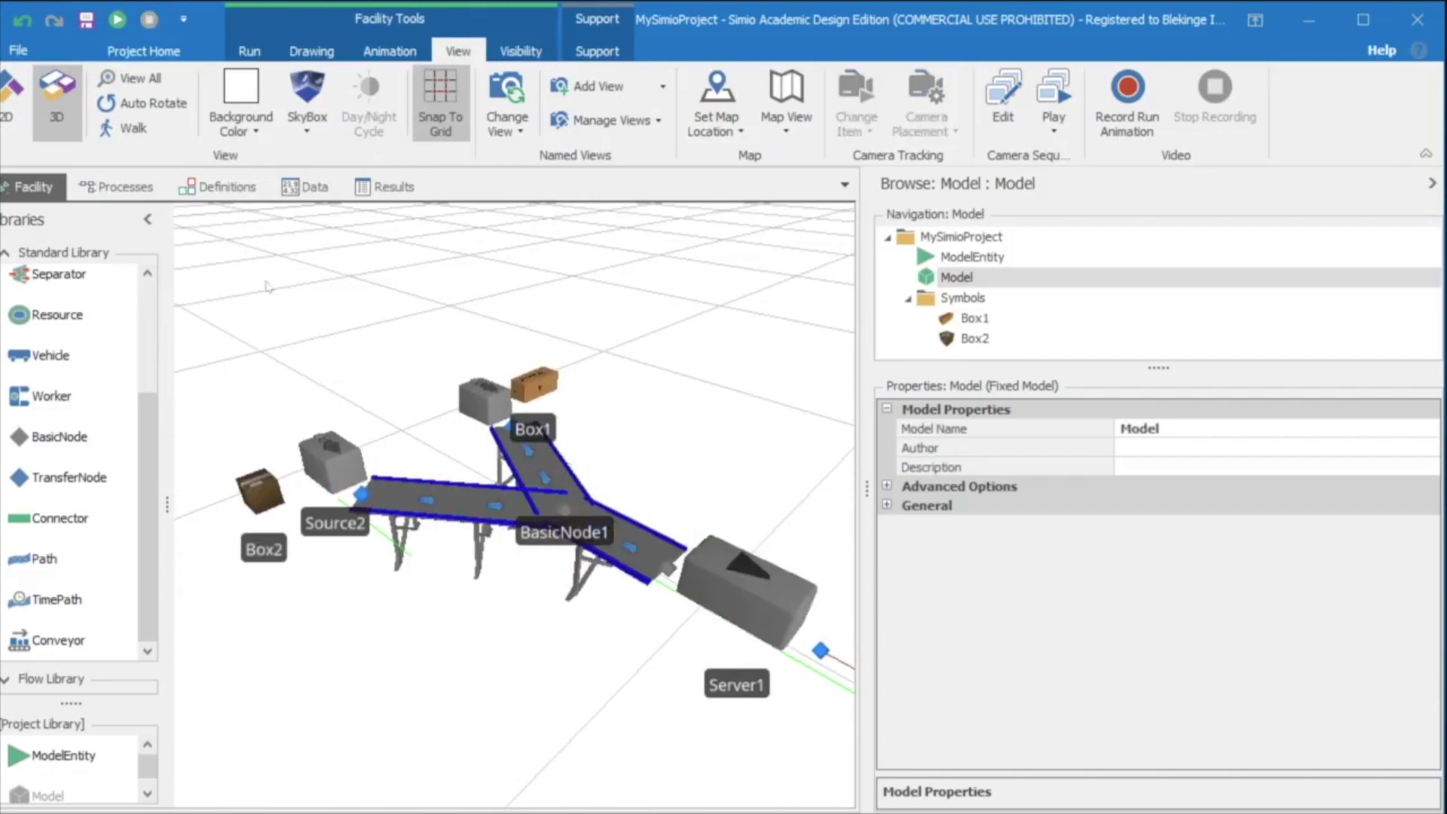
- Set the entity type created by Source2 to Box2
left_click(336, 481)
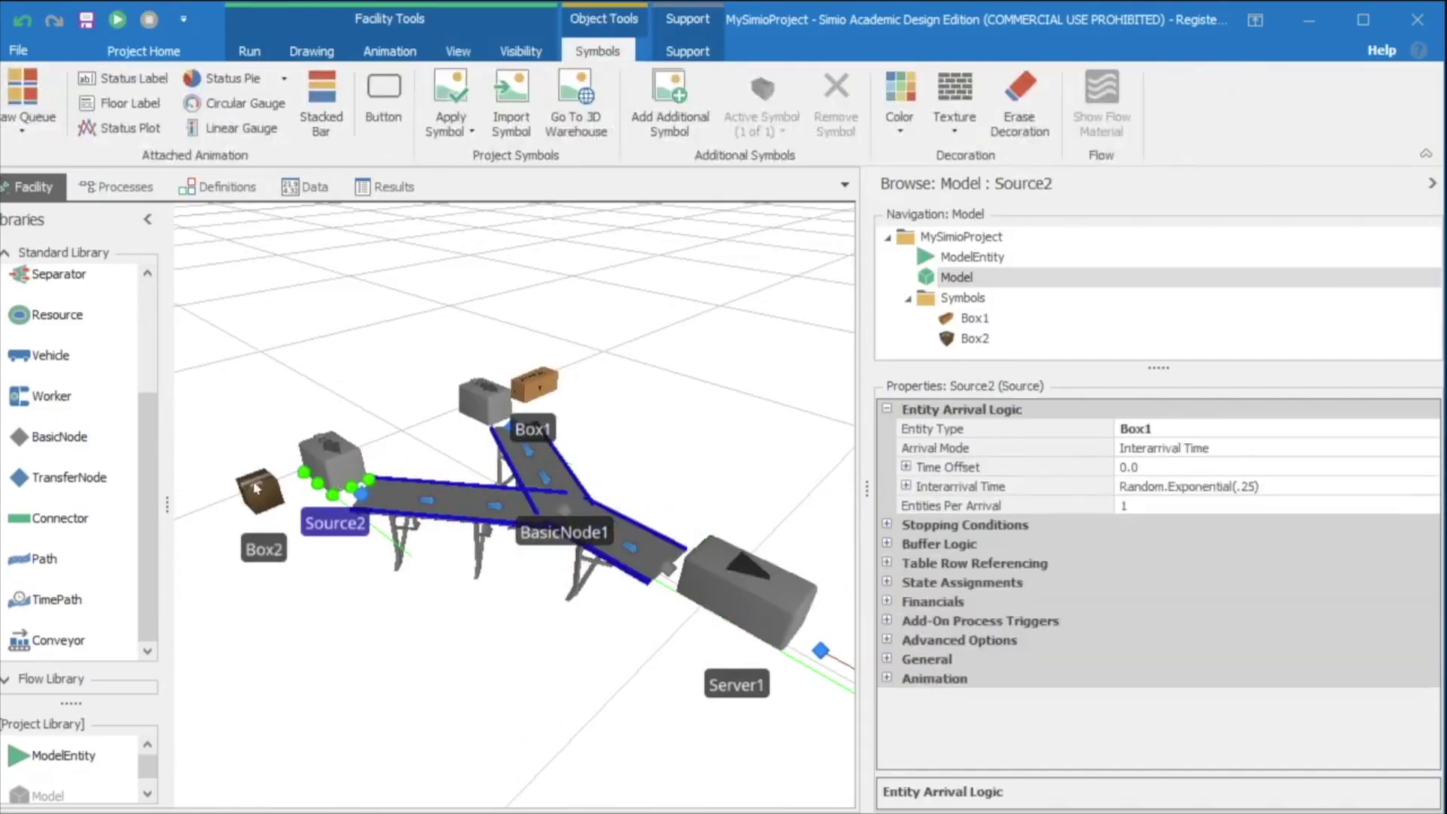
left_click(1204, 430)
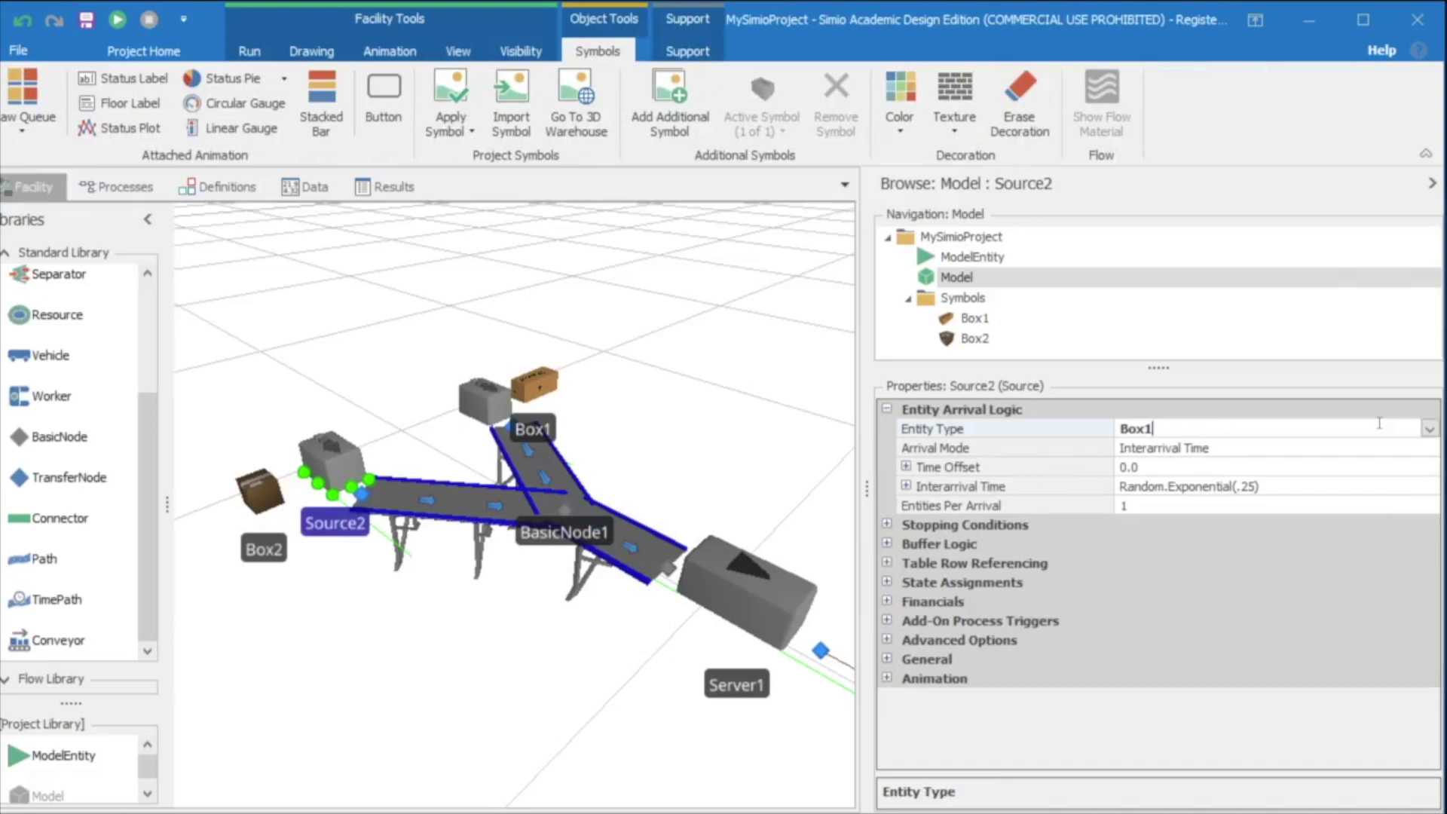
left_click(1430, 429)
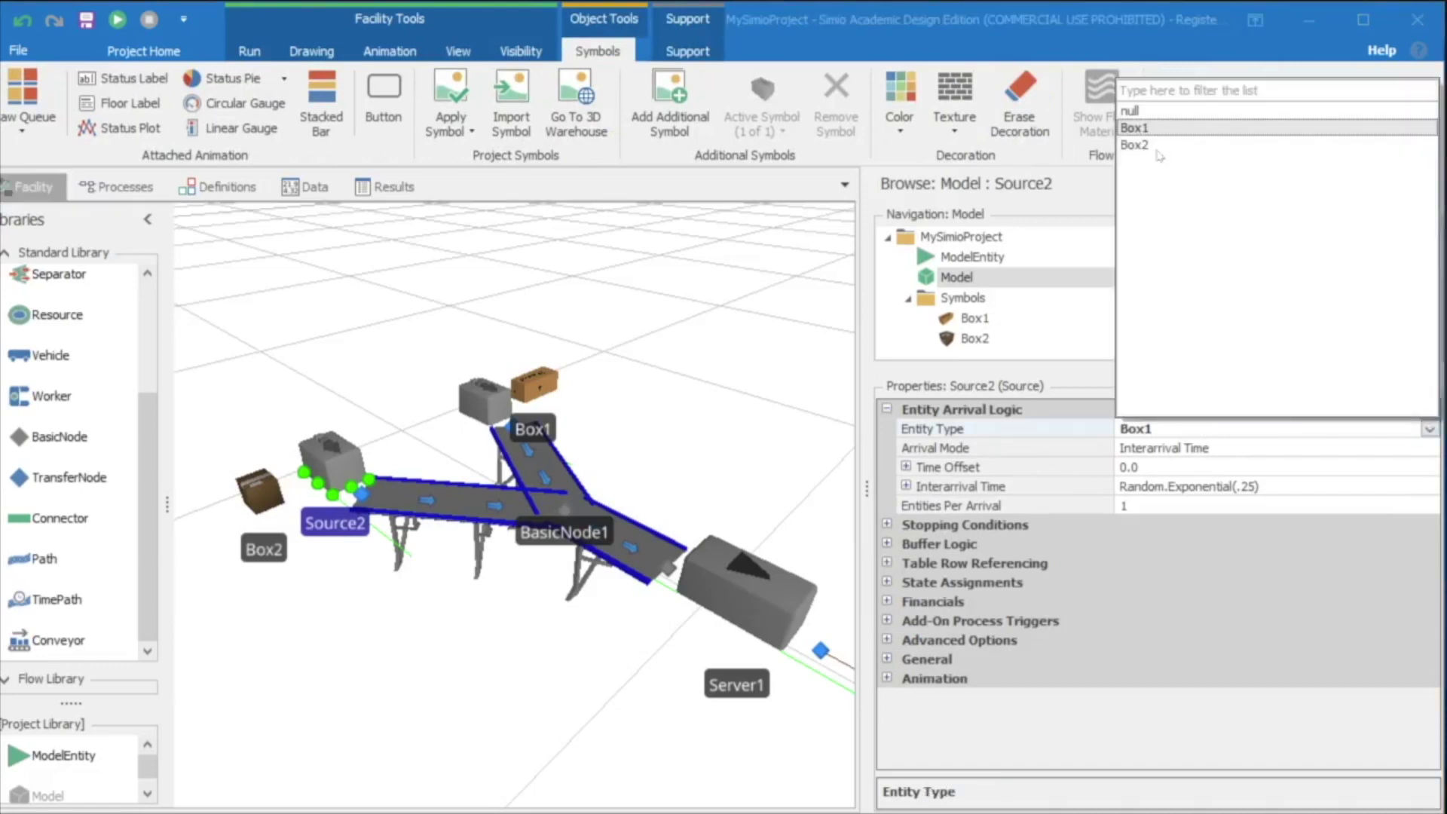
left_click(1161, 145)
- Run the simulation in 3D to watch both box types on the conveyors, stop it, and return to the 2D view
left_click(117, 20)
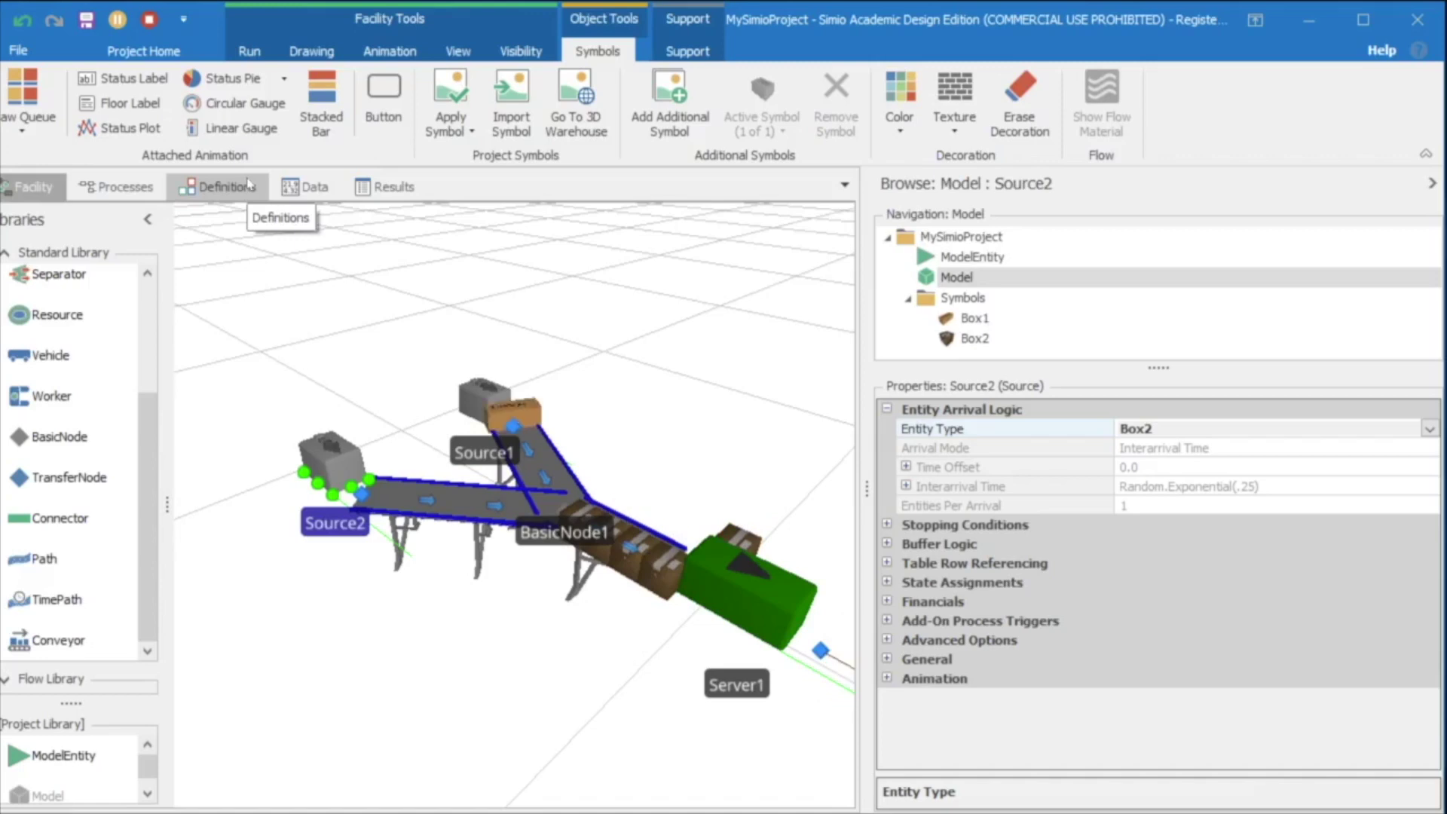
left_click(150, 18)
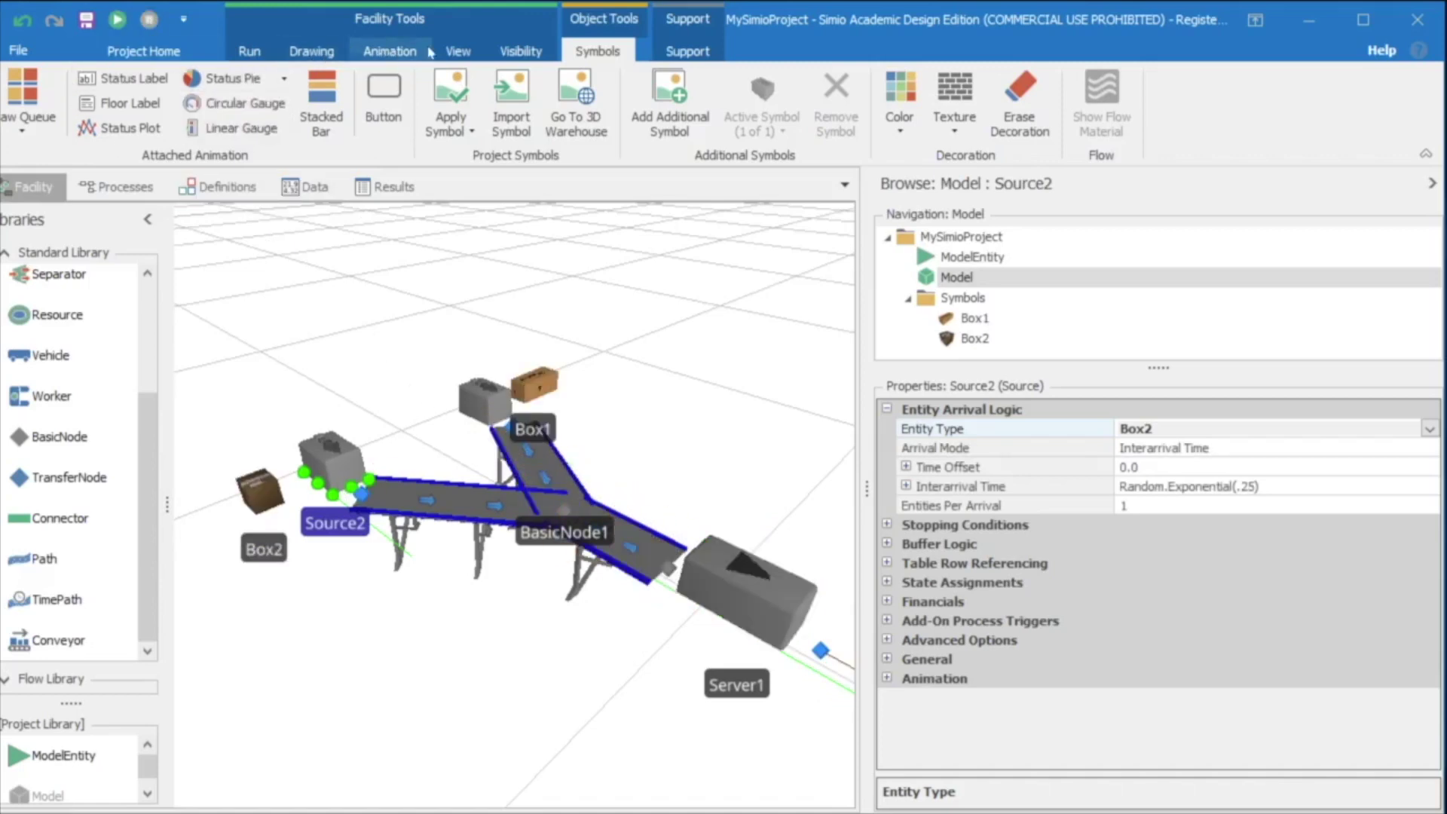
left_click(458, 52)
left_click(15, 98)
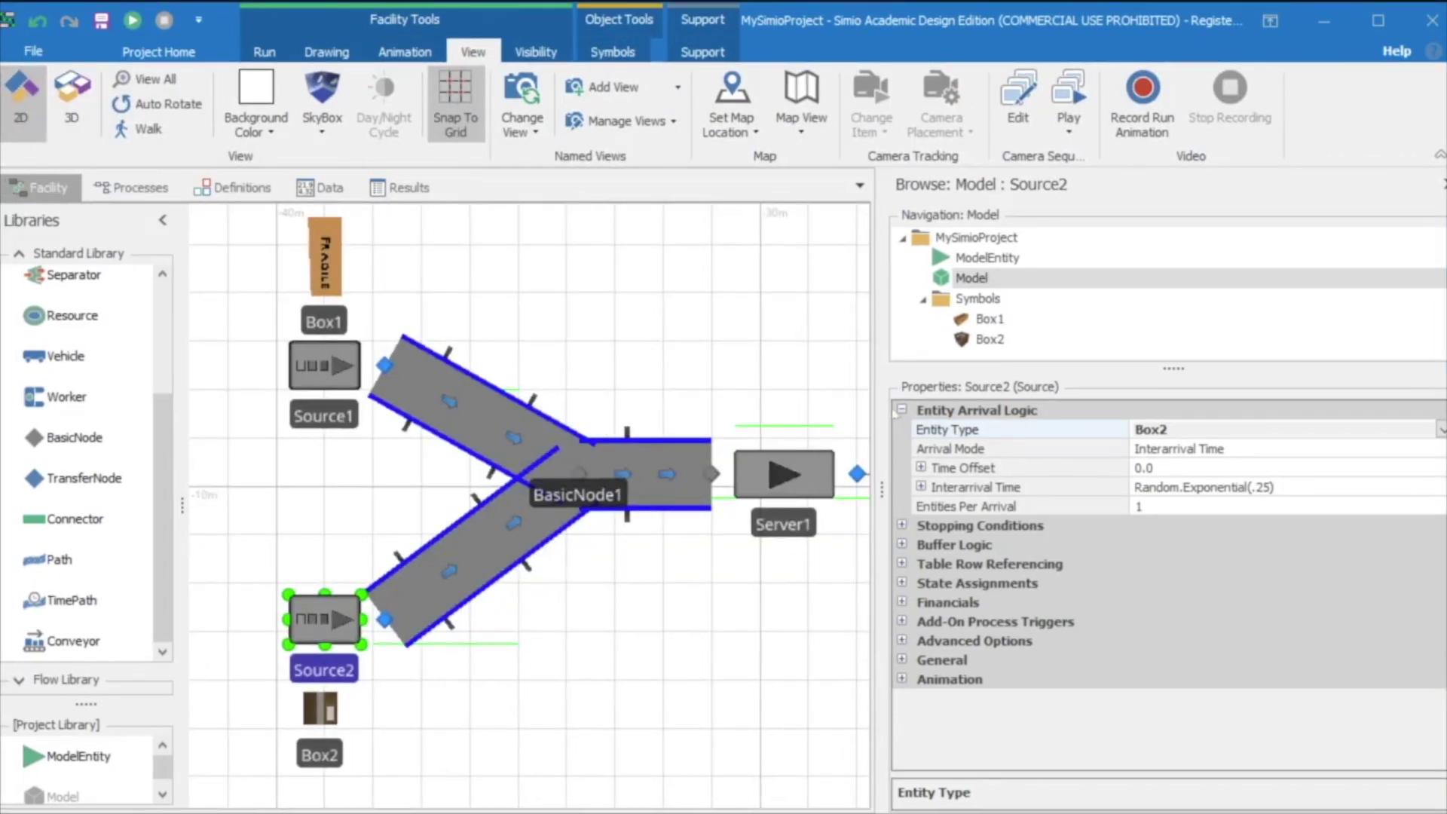
- Set Server1's input buffer capacity to 0
left_click(806, 483)
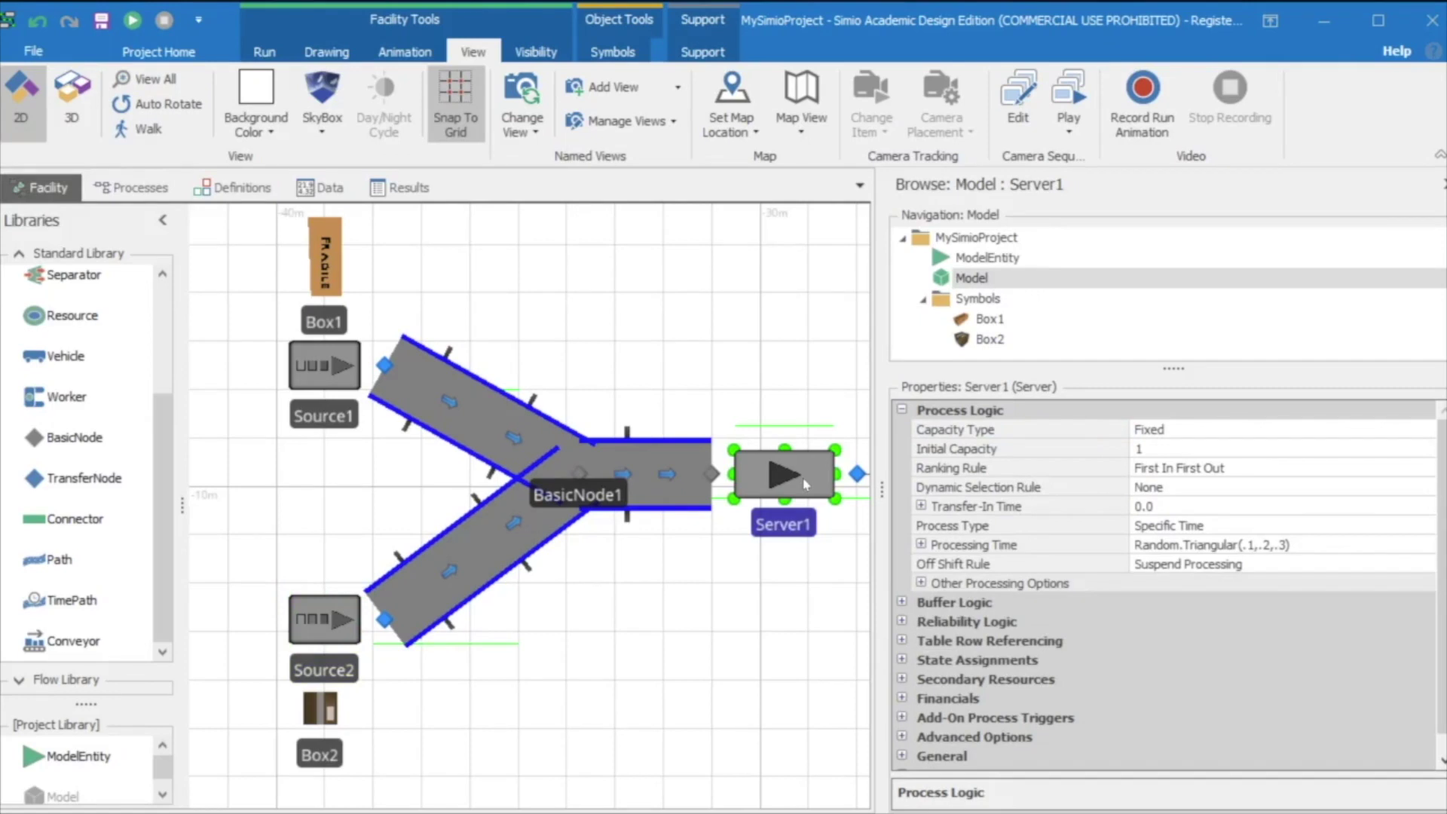
left_click(902, 602)
left_click(1217, 640)
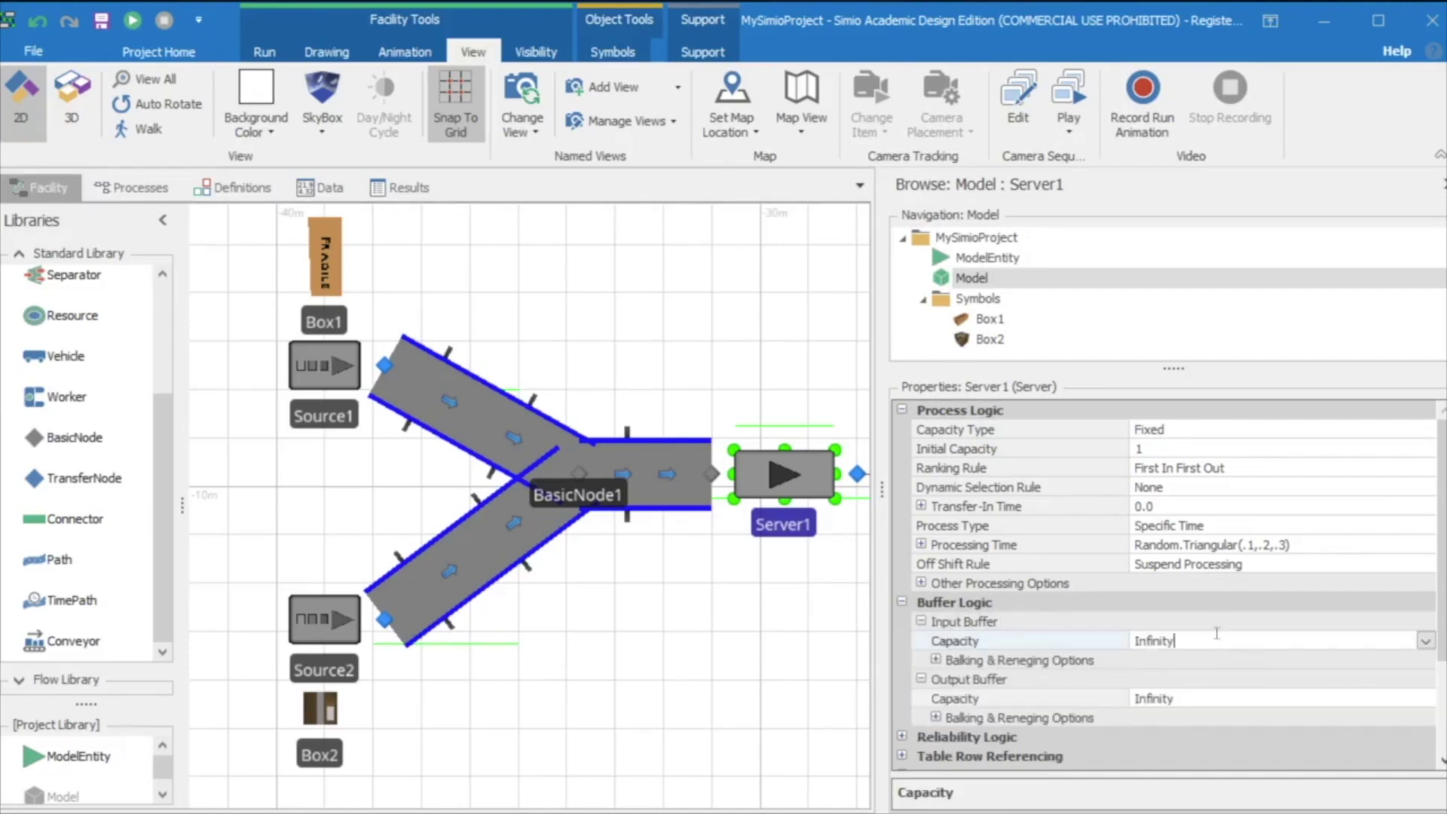
double_click(1217, 633)
type("0")
left_click(730, 656)
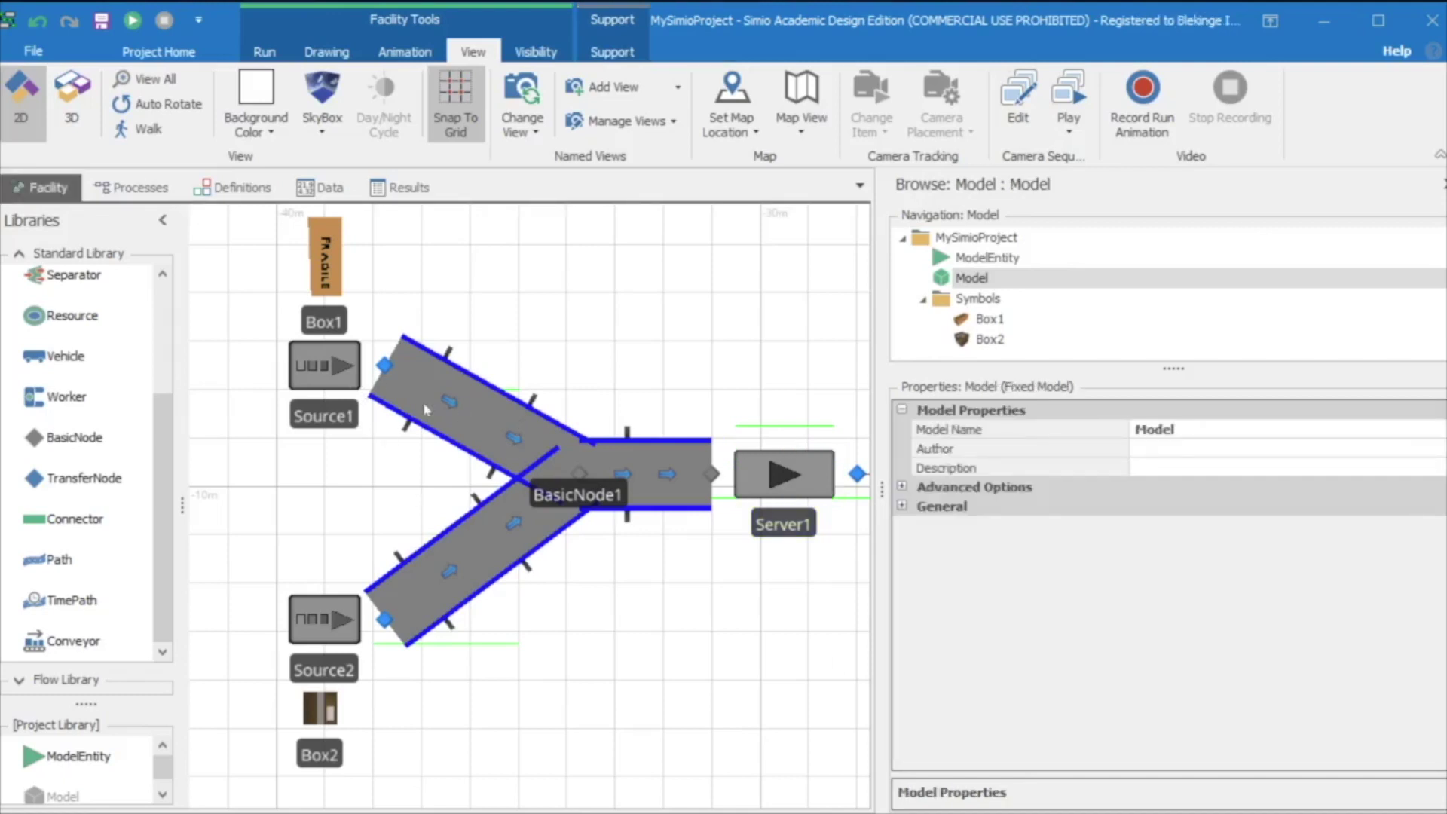
- Run the simulation in 2D with the facility area widened to show Sink1, watch the boxes queue before Server1, and stop the run
left_click(133, 20)
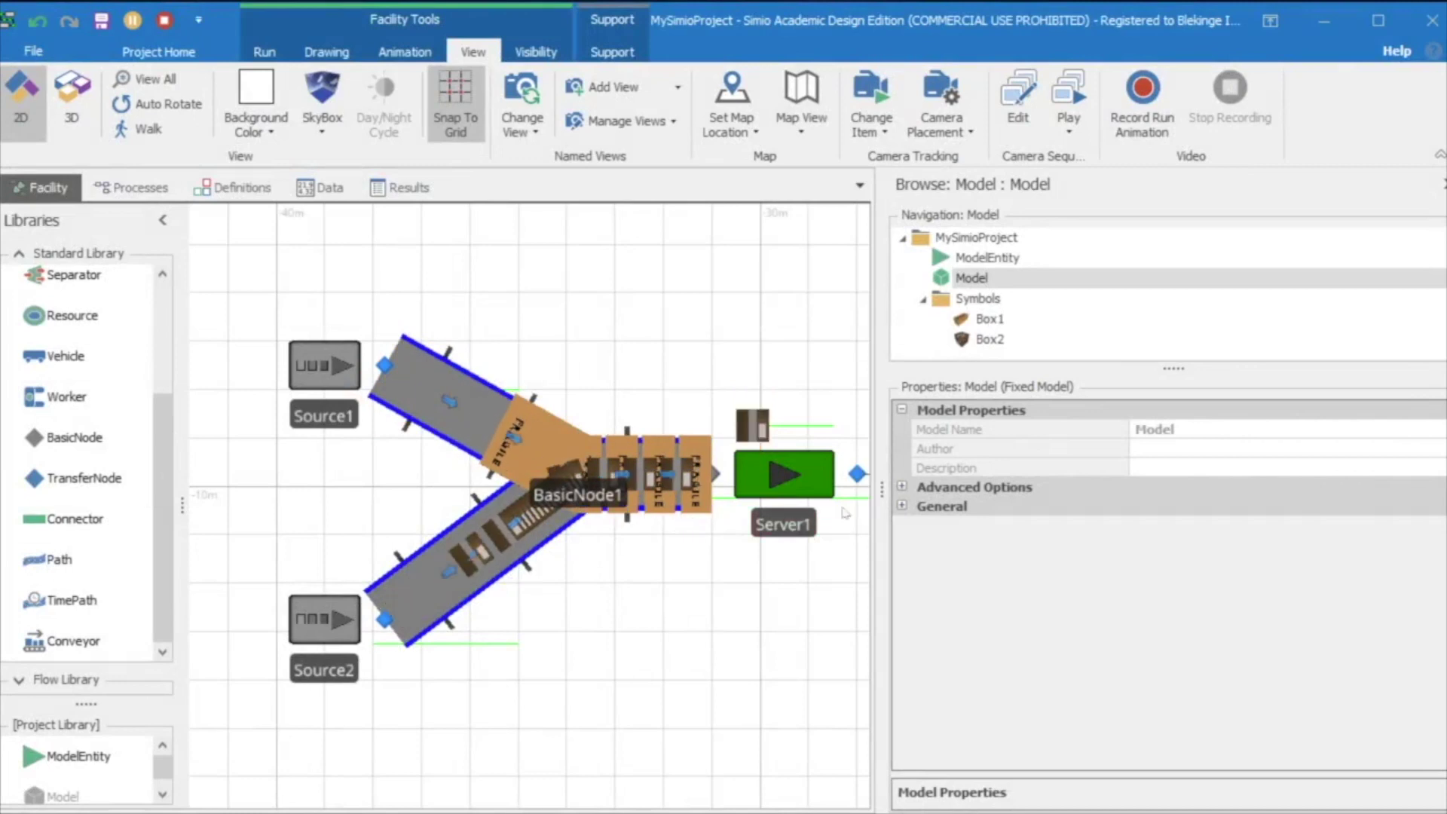
left_click_drag(882, 486, 1119, 470)
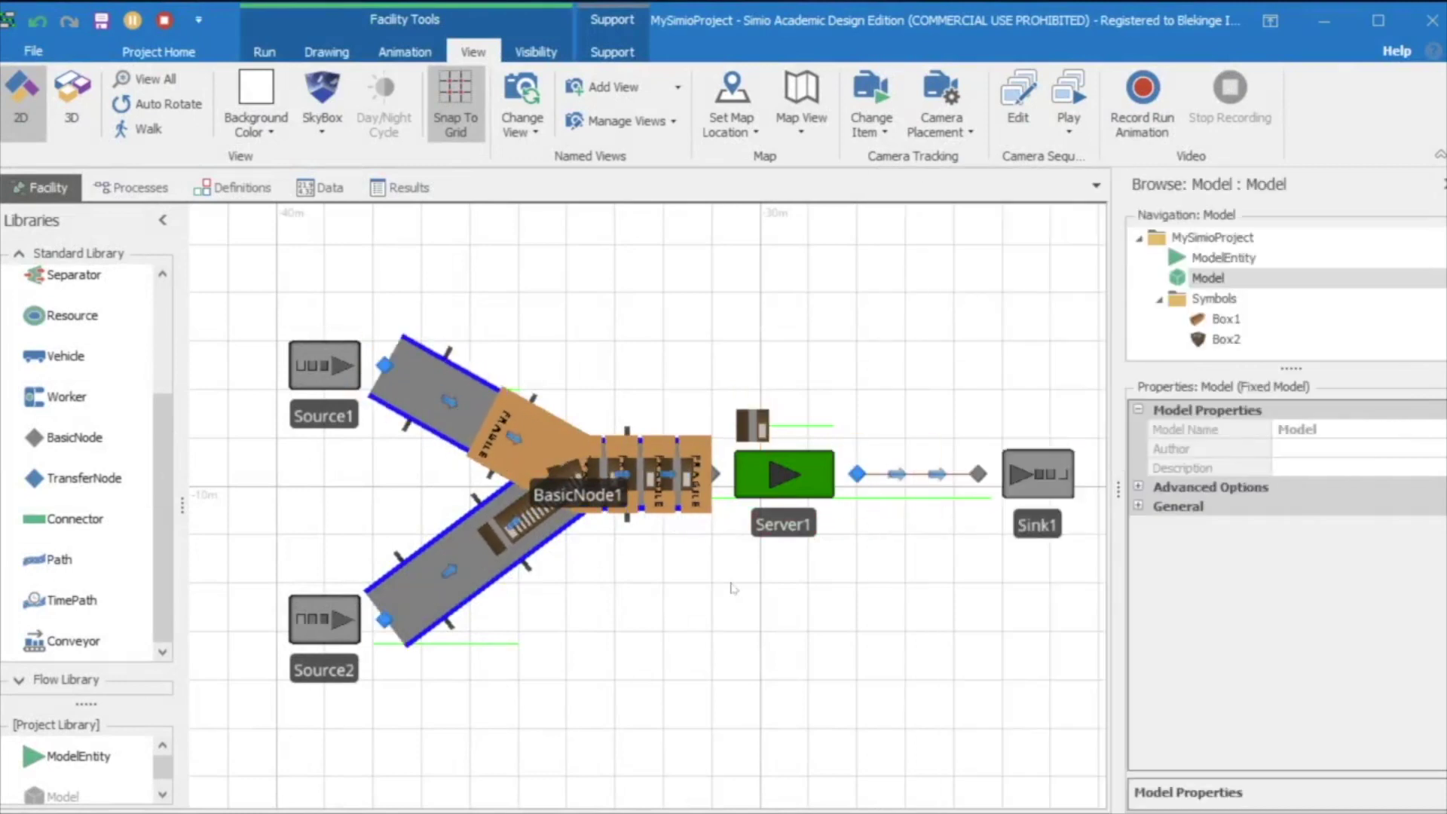
left_click(162, 21)
- Check the logical length and its units on the conveyor between BasicNode1 and Server1
left_click(639, 495)
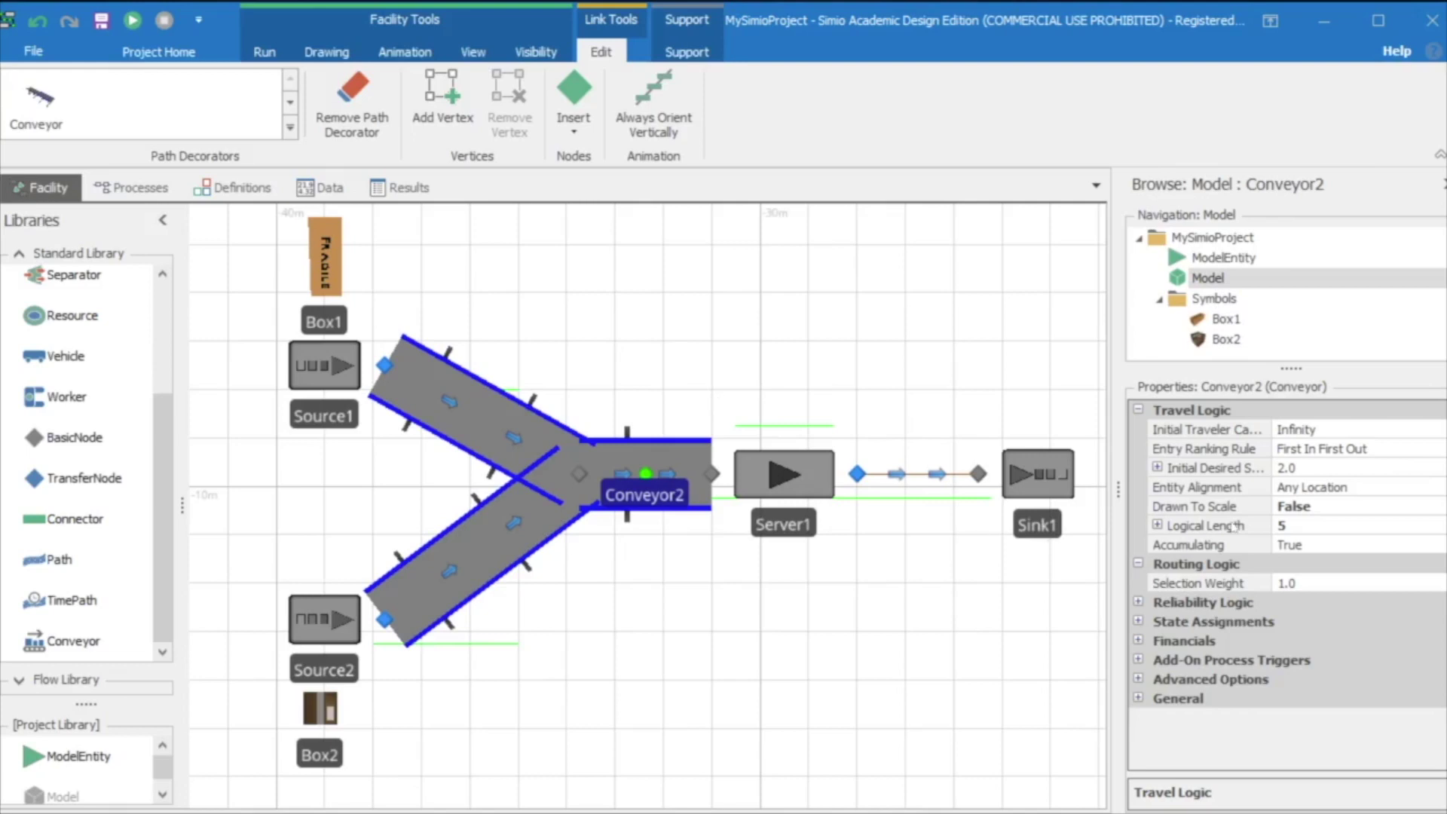
left_click(1159, 528)
left_click(1158, 526)
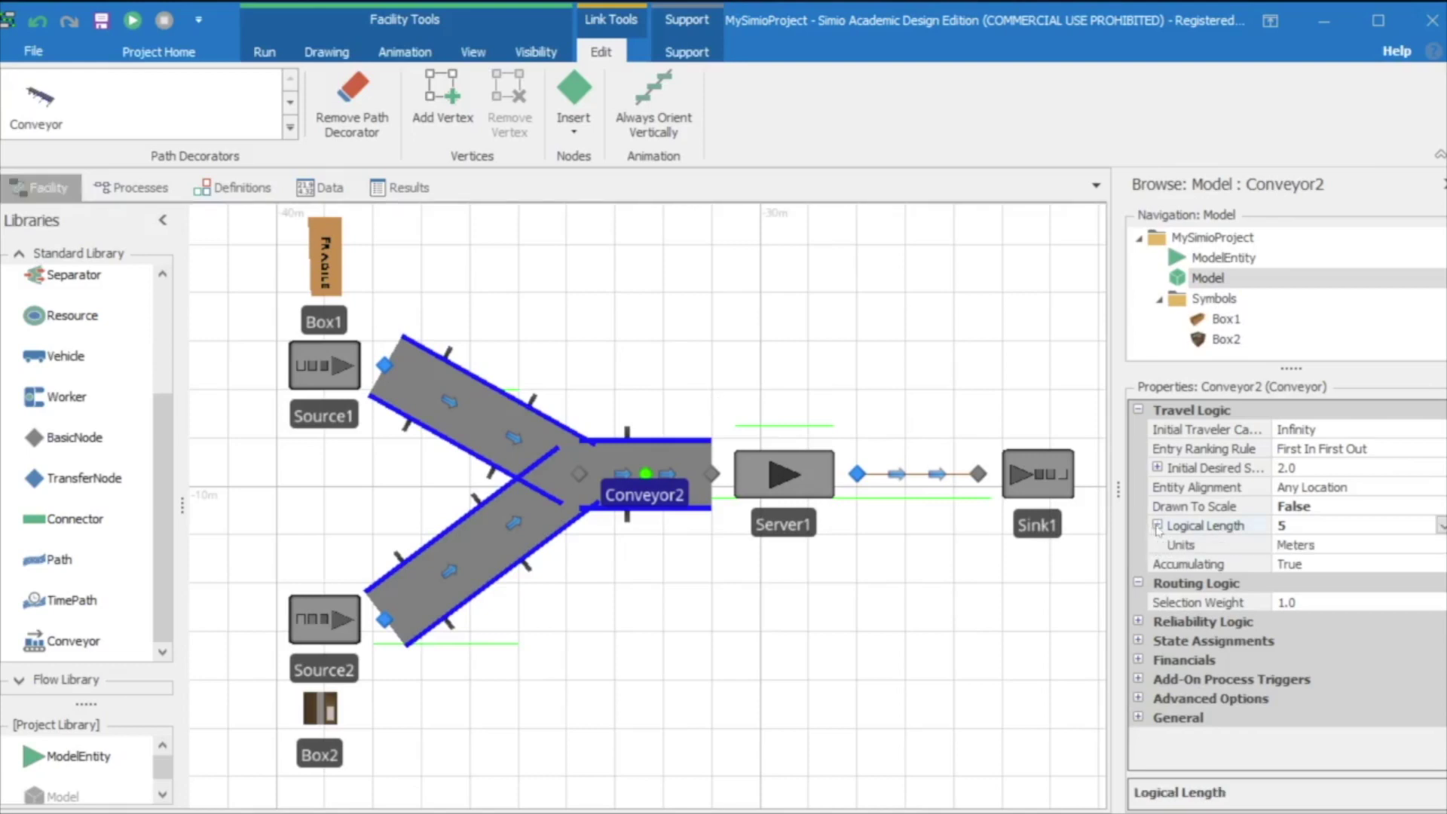